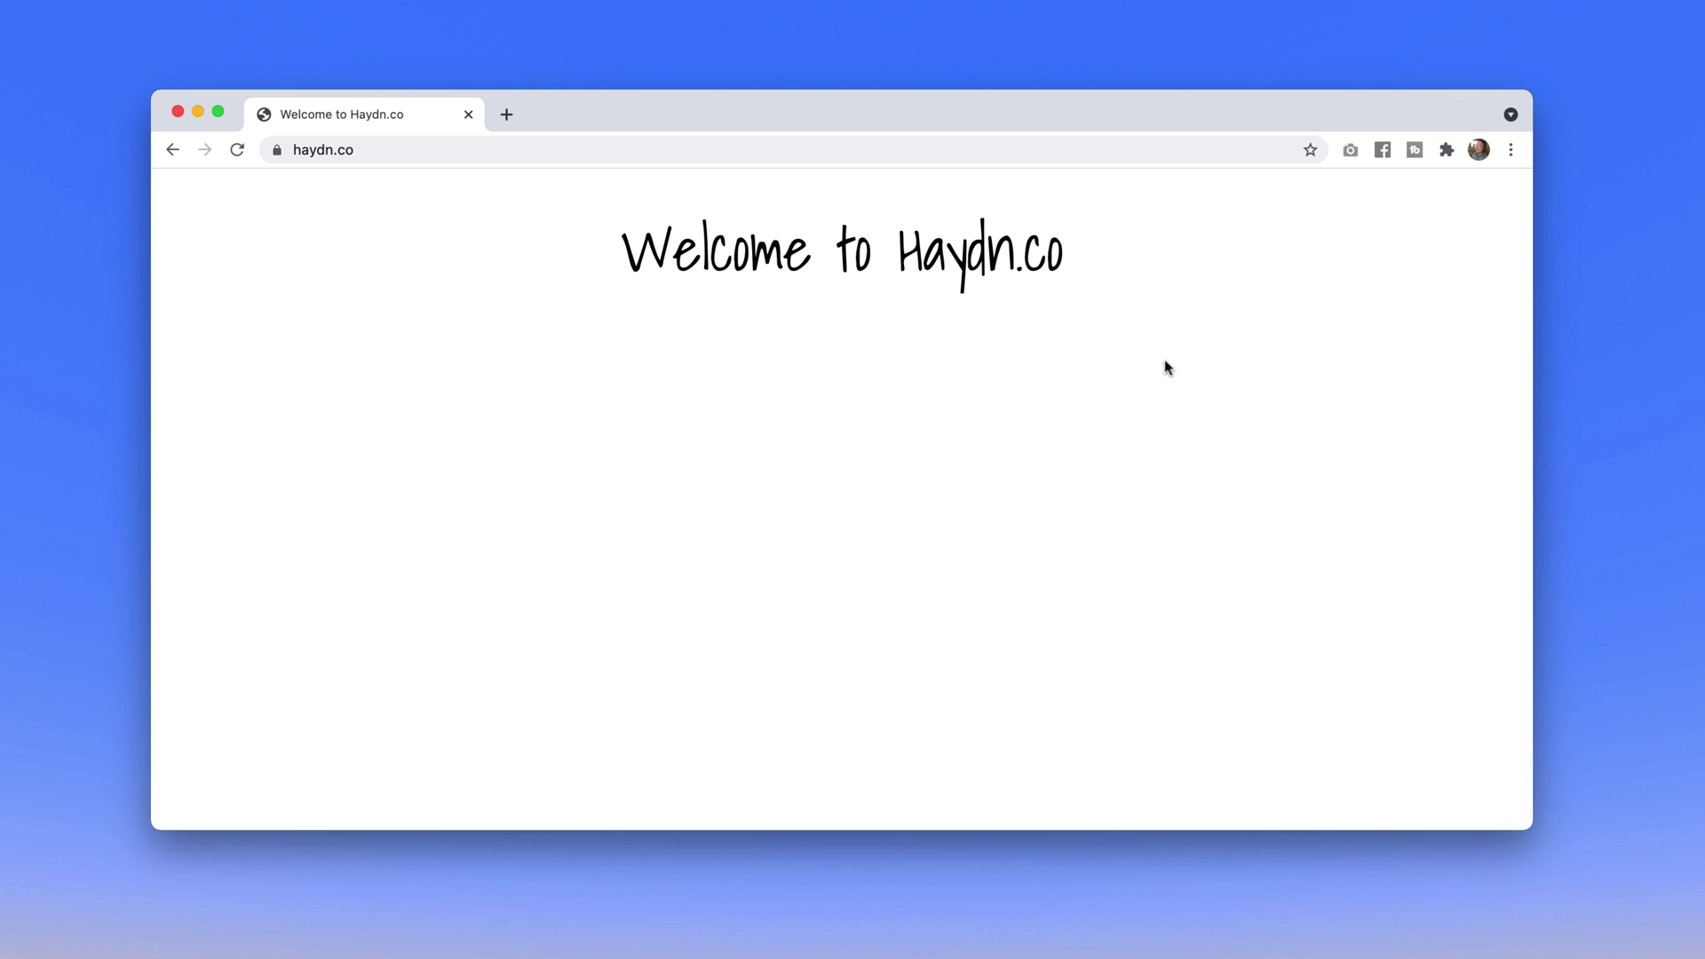
Highlight the Haydn.co heading, then scroll down the Workspace homepage
{"action": "left_click_drag", "start_coordinate": [895, 248], "coordinate": [1069, 263]}
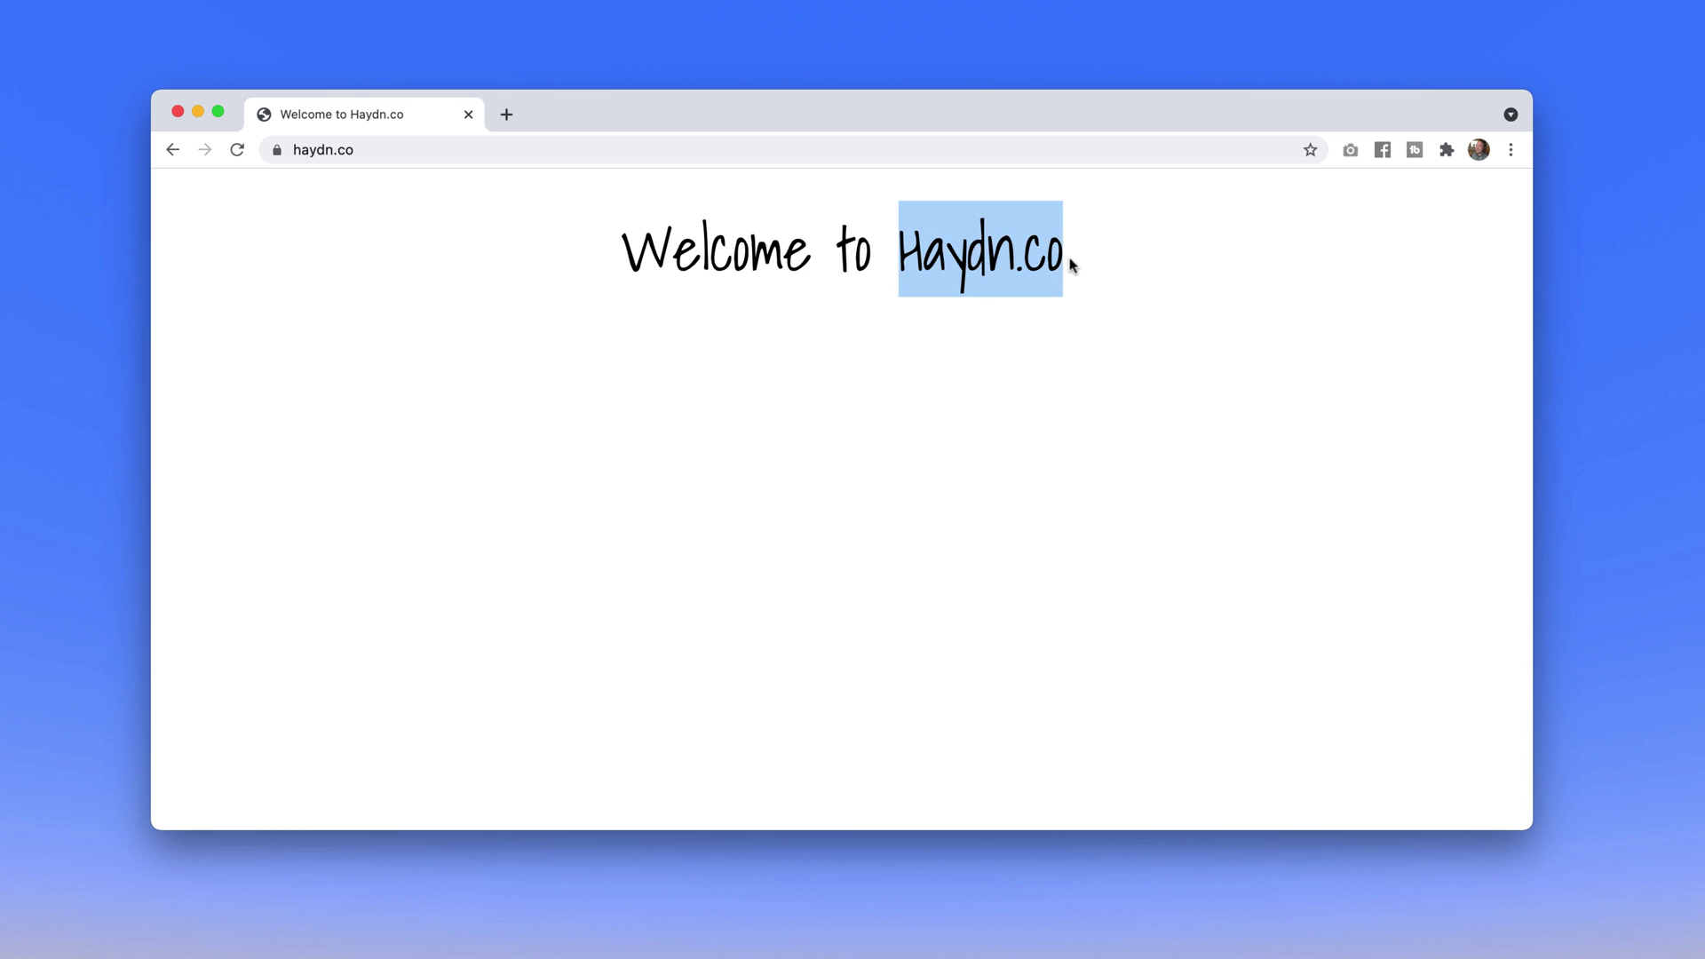
{"action": "left_click", "coordinate": [1130, 320]}
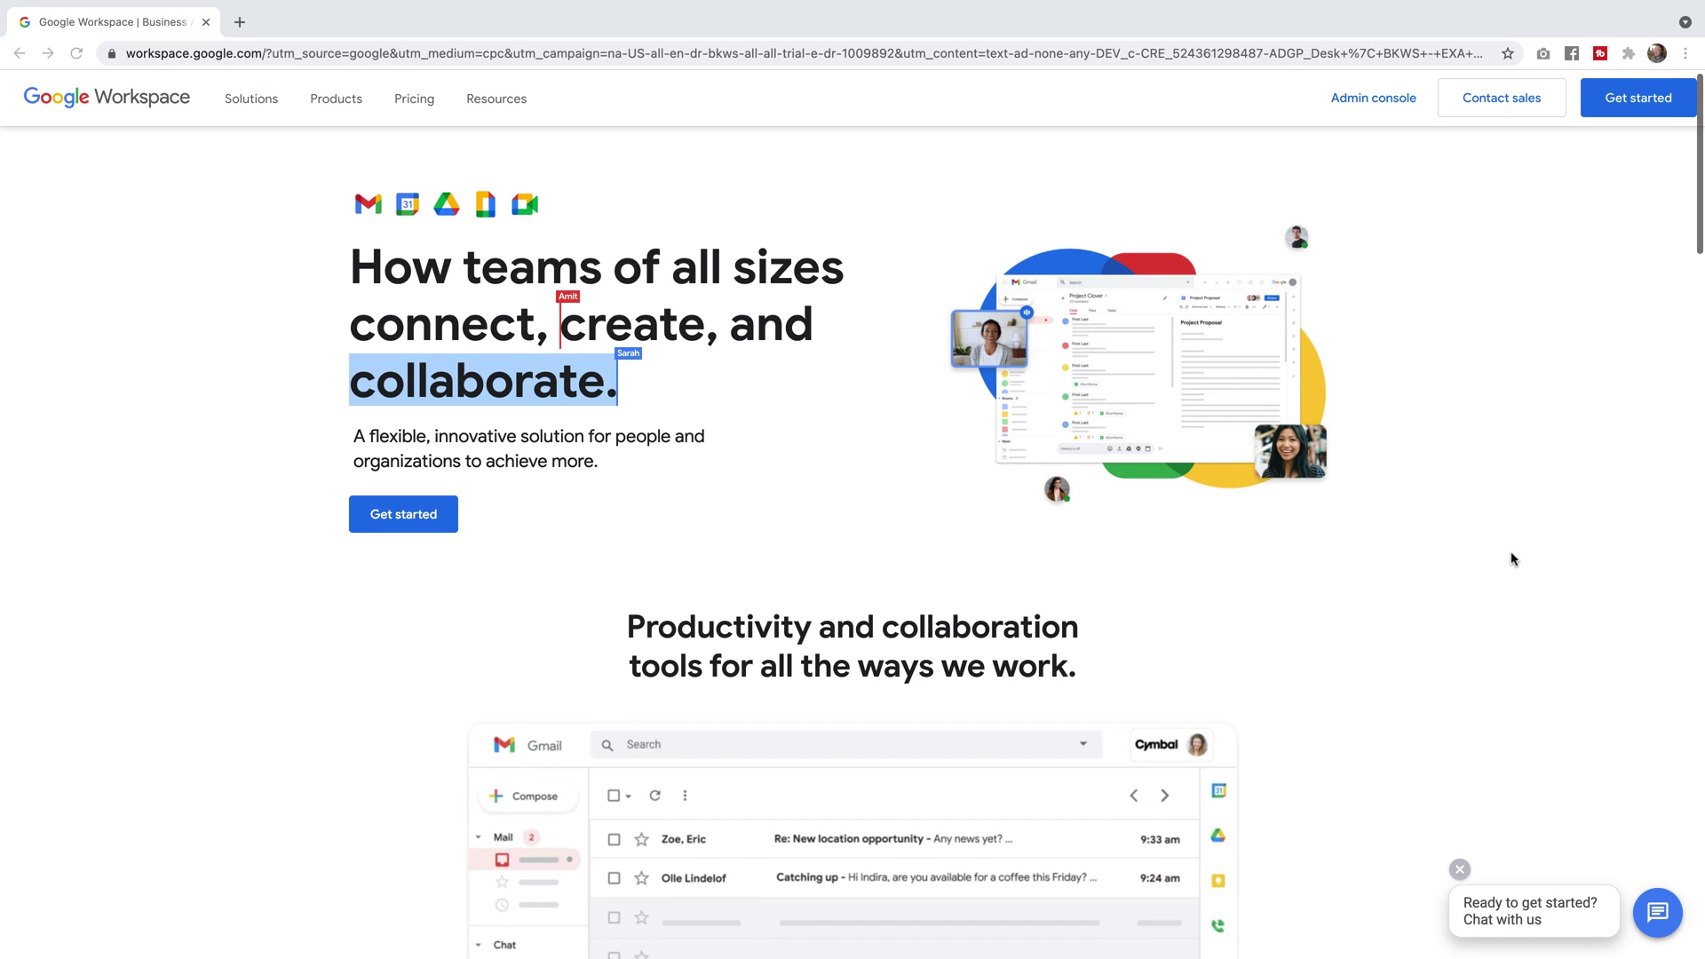
{"action": "scroll", "coordinate": [1514, 559], "scroll_direction": "down", "scroll_amount": 6}
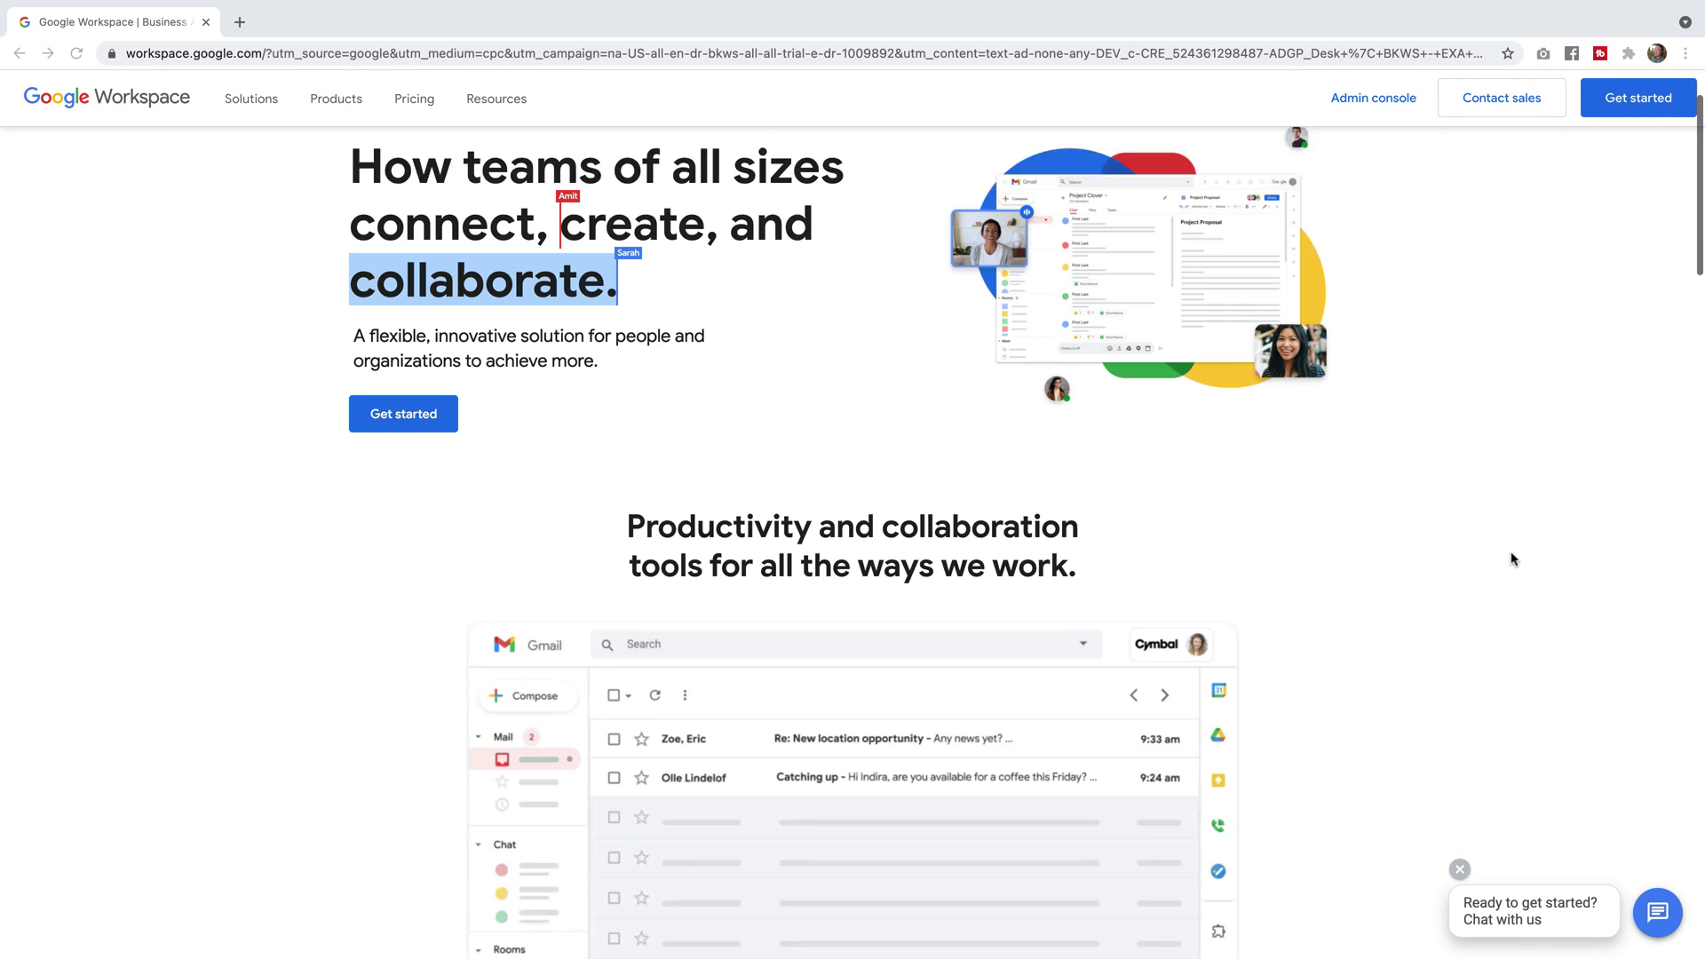
{"action": "scroll", "coordinate": [1514, 560], "scroll_direction": "down", "scroll_amount": 7}
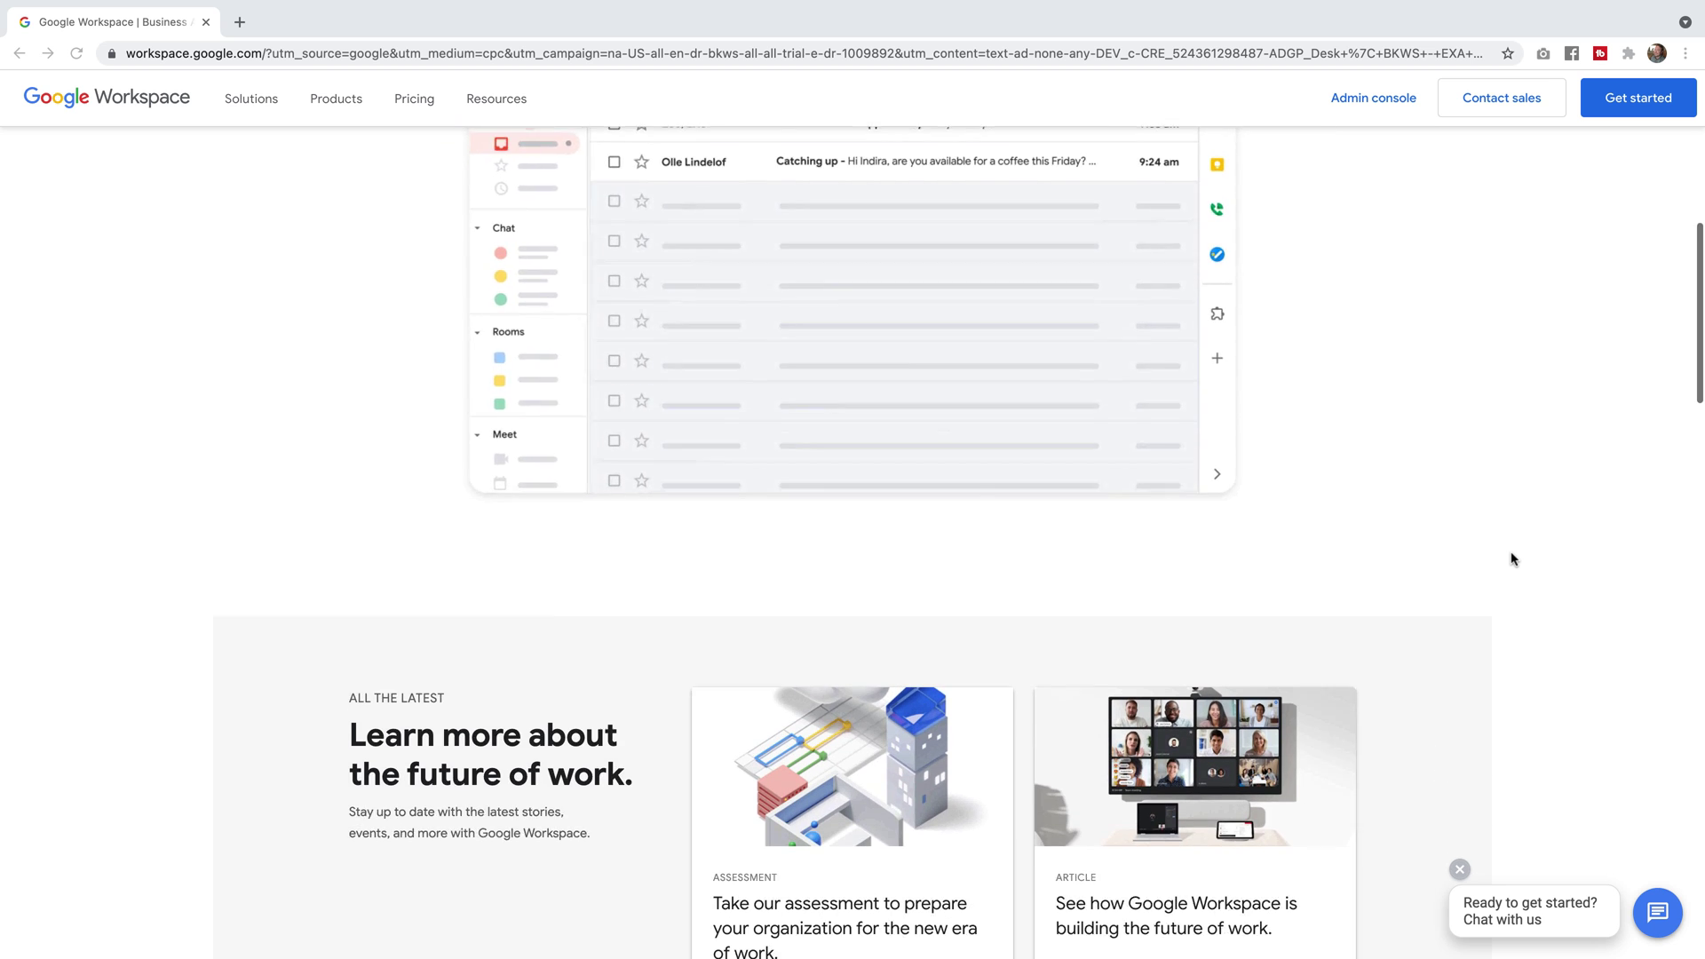
{"action": "scroll", "coordinate": [1514, 560], "scroll_direction": "down", "scroll_amount": 4}
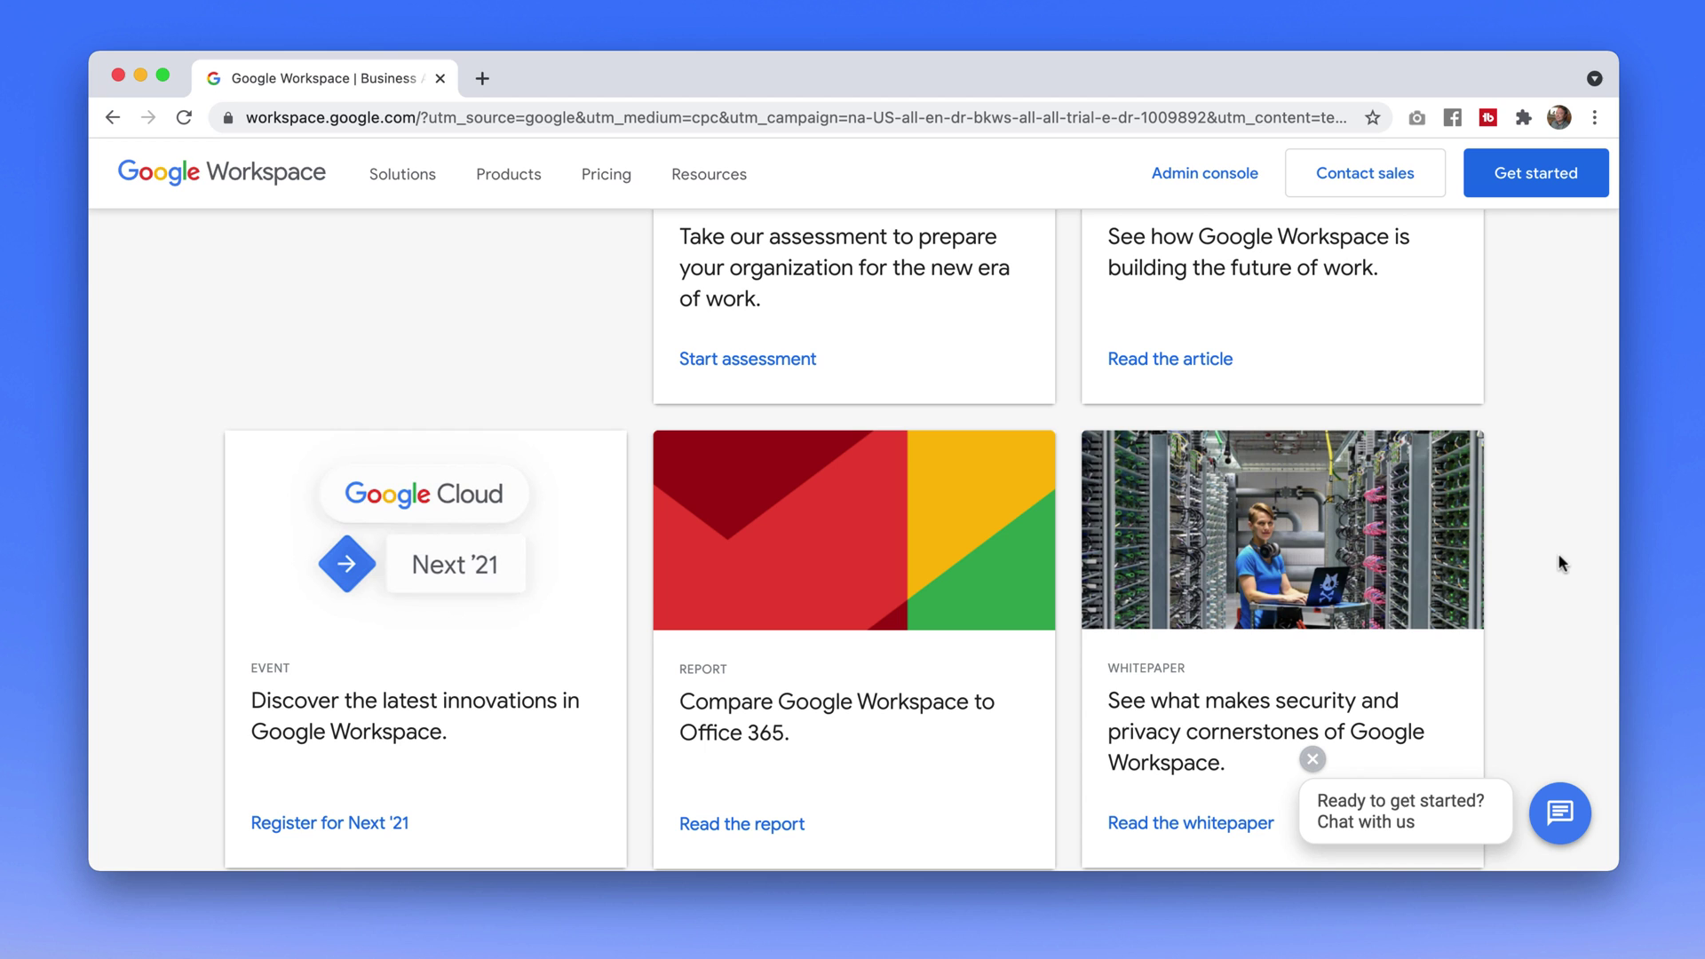
Open the Pricing page and highlight the Business Starter $6 per user/month price
{"action": "left_click", "coordinate": [607, 181]}
{"action": "scroll", "coordinate": [343, 385], "scroll_direction": "down", "scroll_amount": 3}
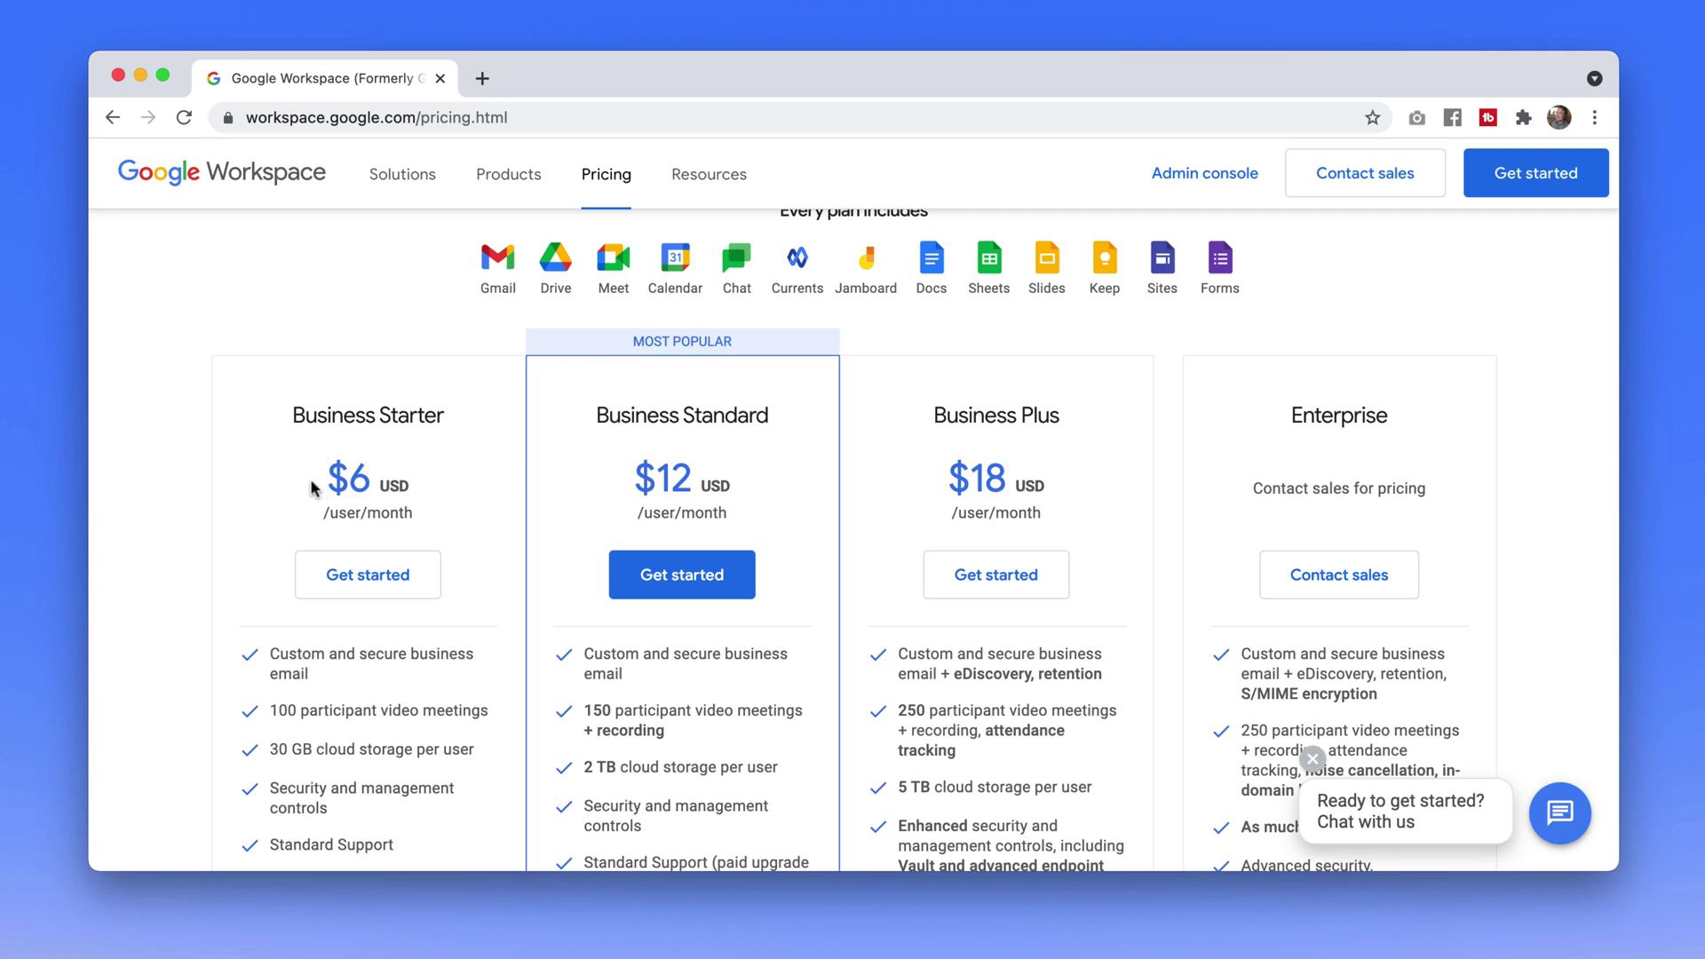
{"action": "left_click_drag", "start_coordinate": [325, 458], "coordinate": [414, 513]}
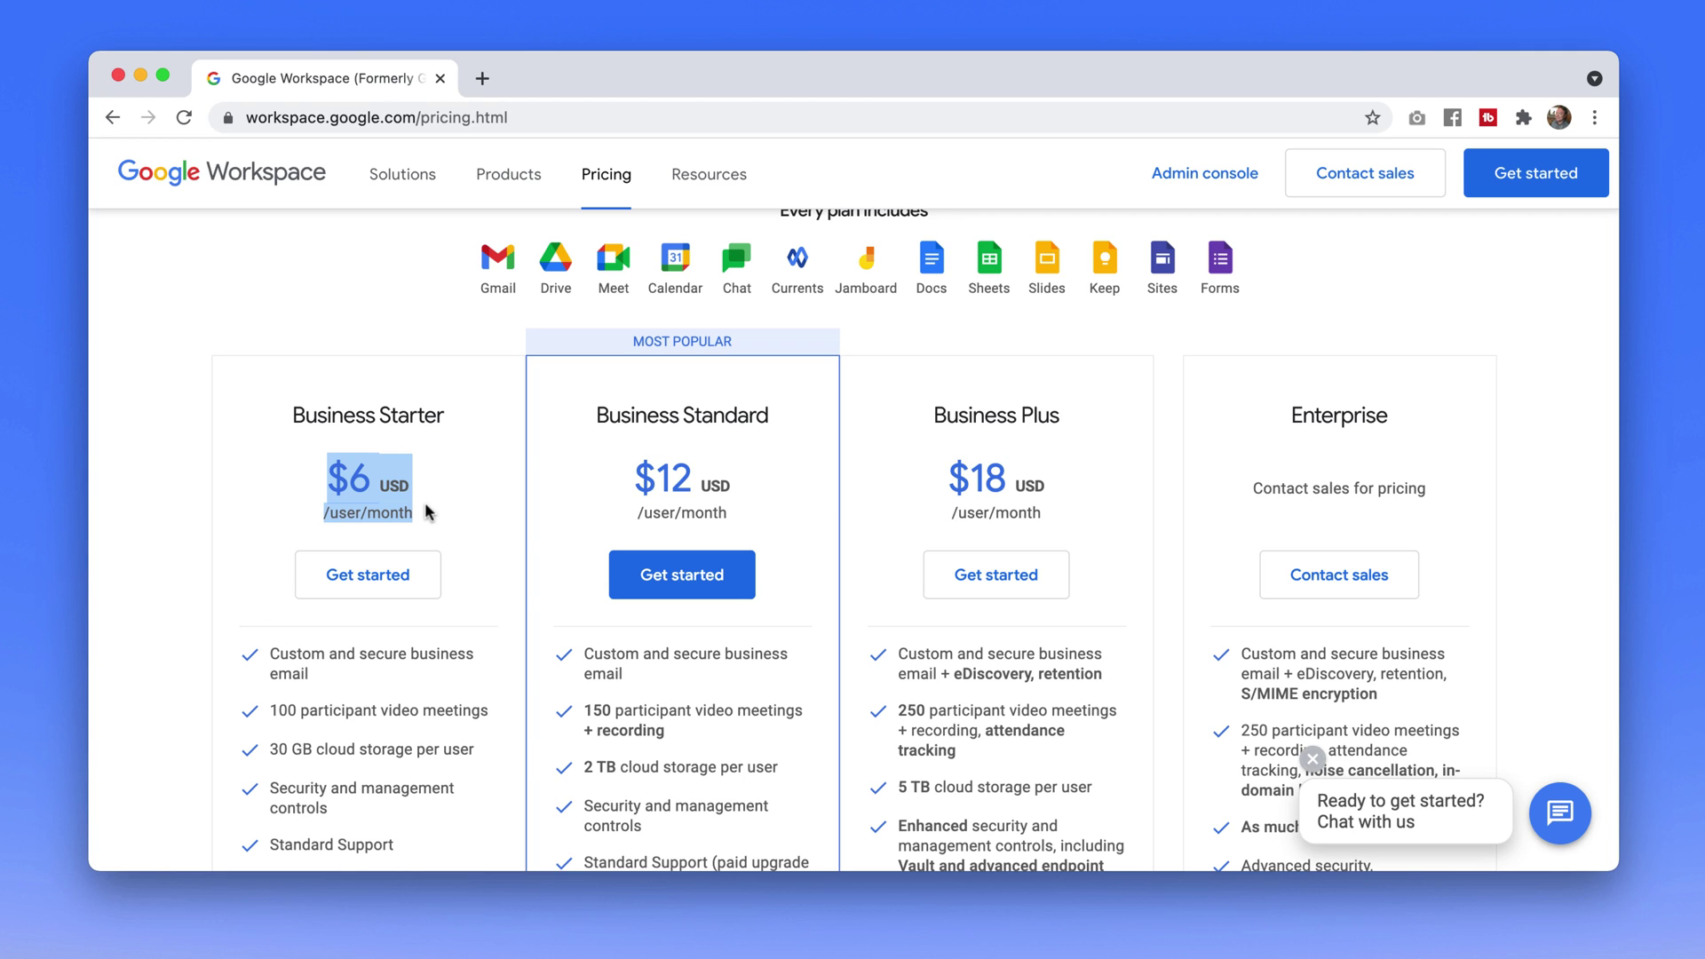
Start signup with business name haydn.co and 'Just you' as the number of employees
{"action": "left_click", "coordinate": [1530, 301]}
{"action": "scroll", "coordinate": [1531, 300], "scroll_direction": "down", "scroll_amount": 2}
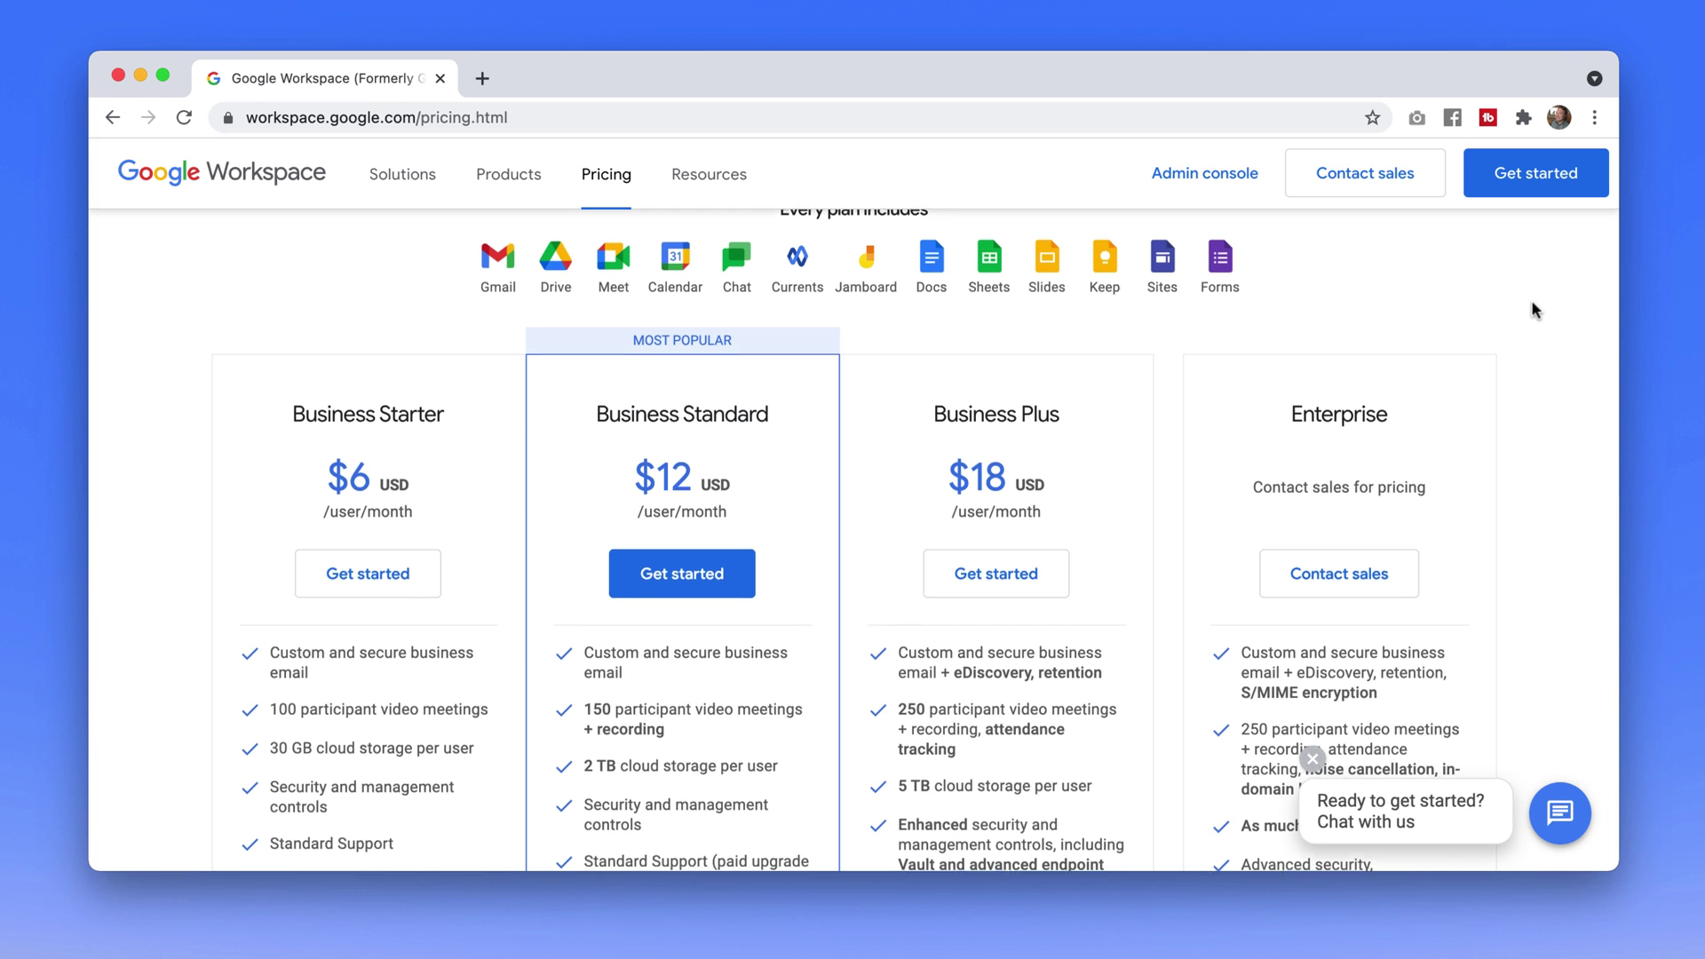
{"action": "left_click", "coordinate": [1504, 172]}
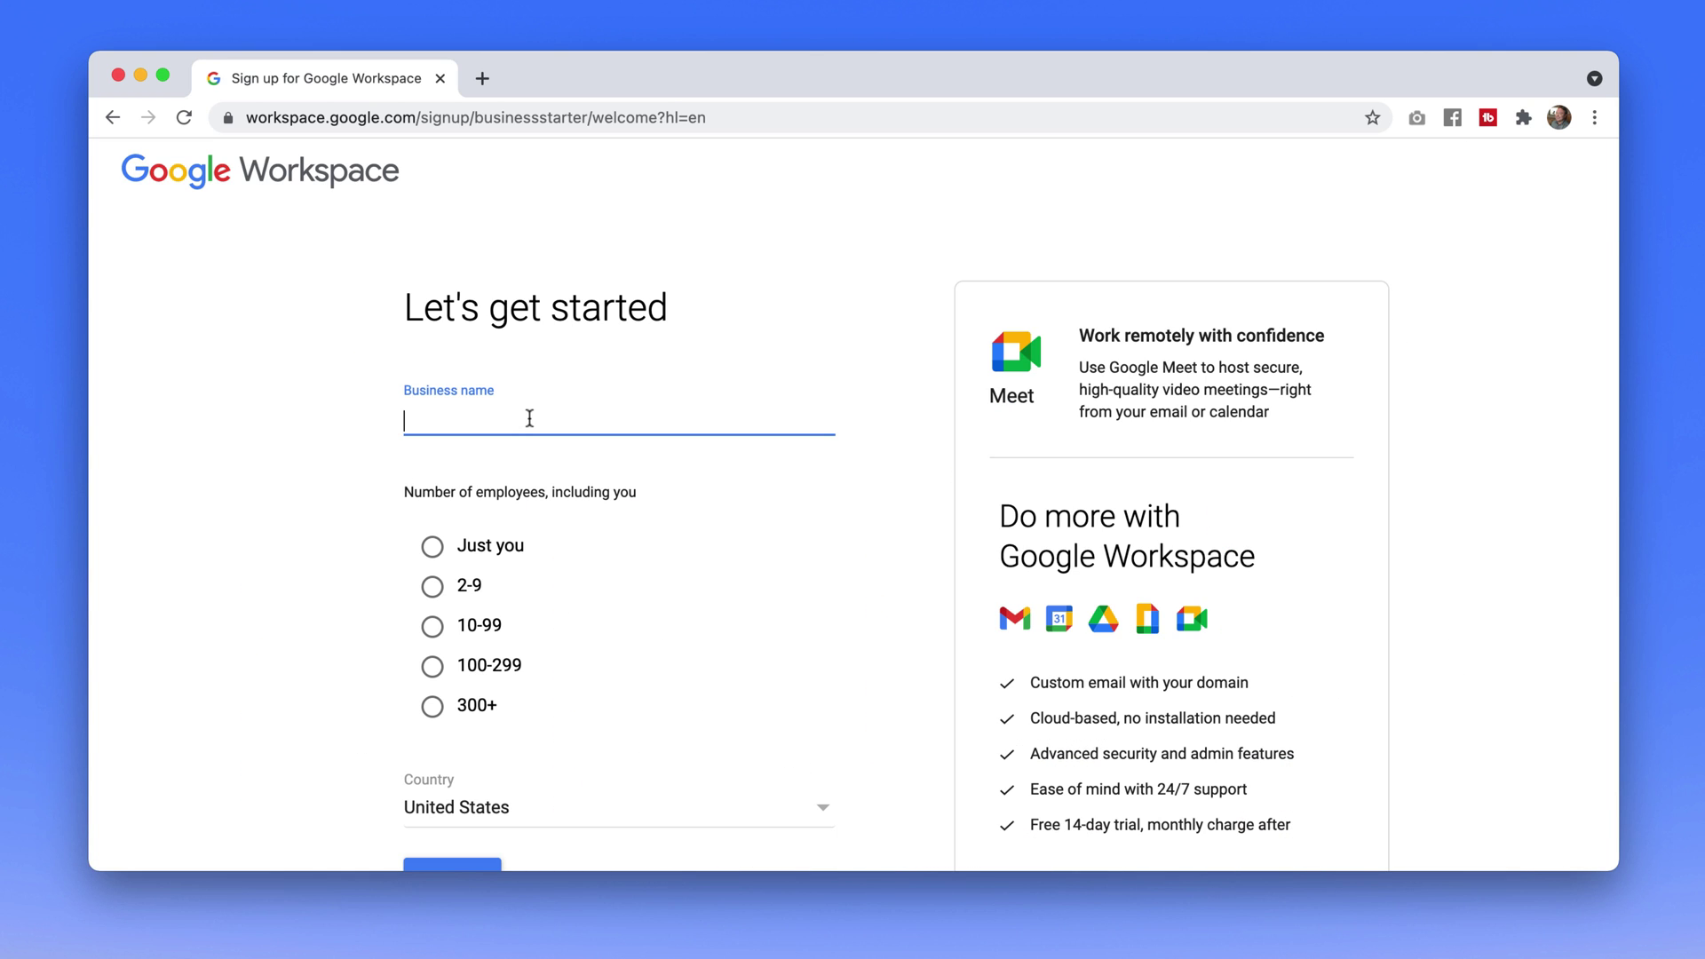
{"action": "type", "text": "haydn.ci"}
{"action": "key", "text": "BackSpace"}
{"action": "type", "text": "o"}
{"action": "left_click", "coordinate": [432, 549]}
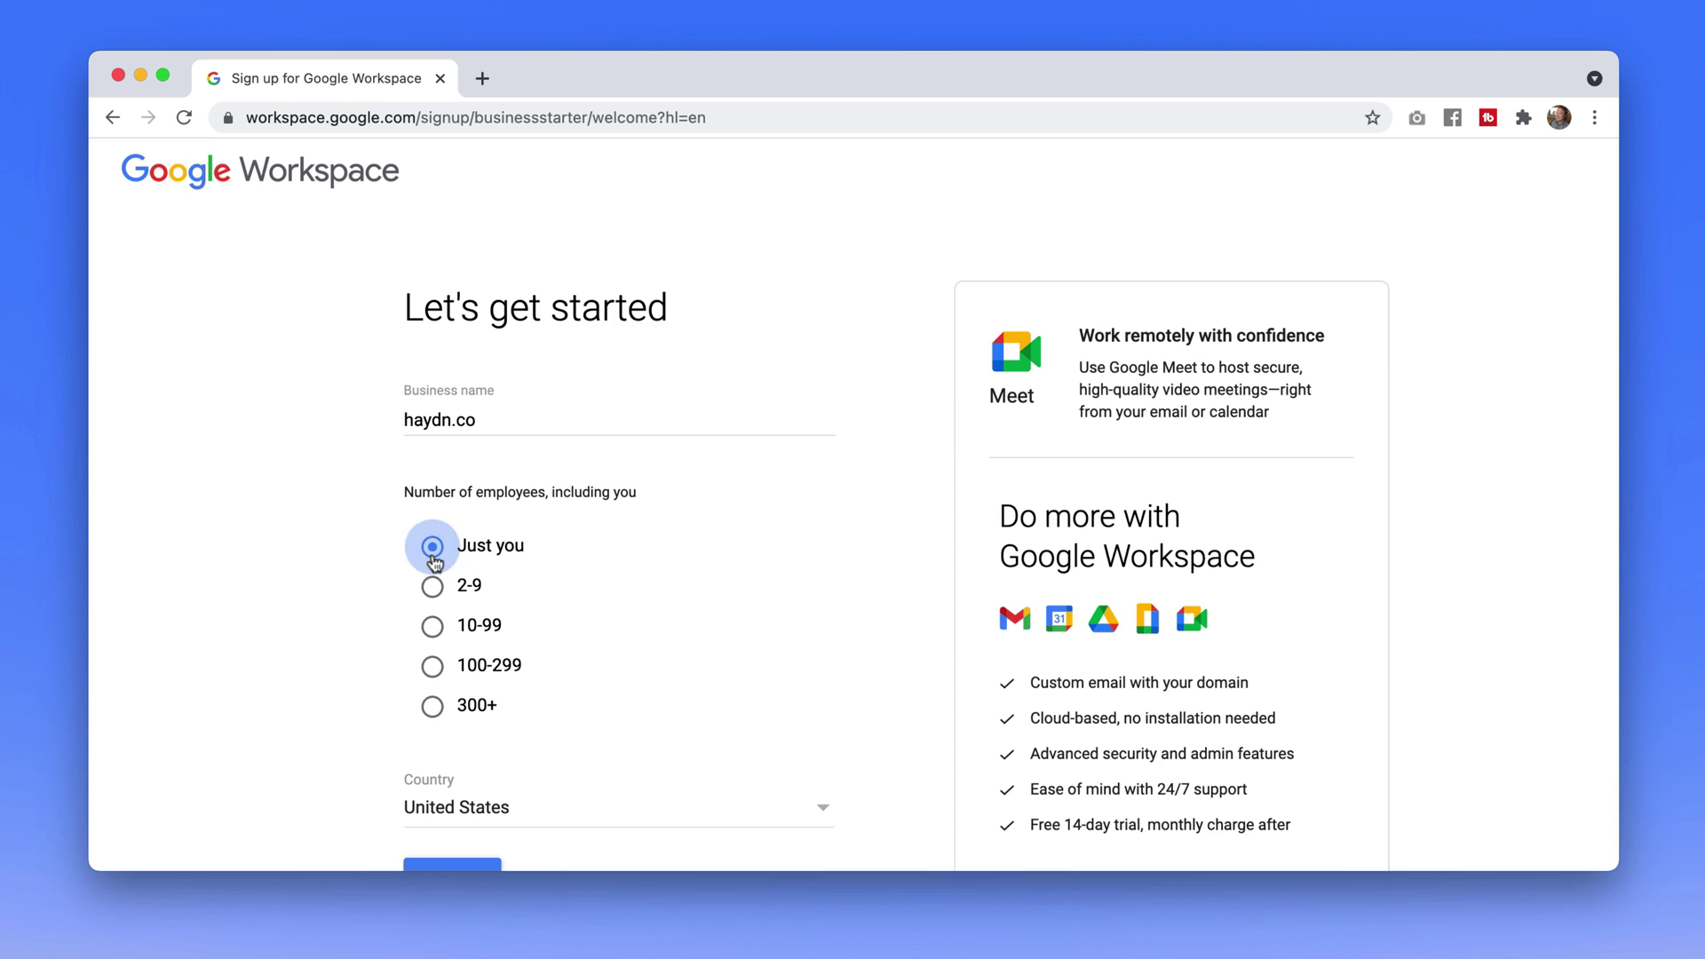
{"action": "scroll", "coordinate": [445, 552], "scroll_direction": "down", "scroll_amount": 2}
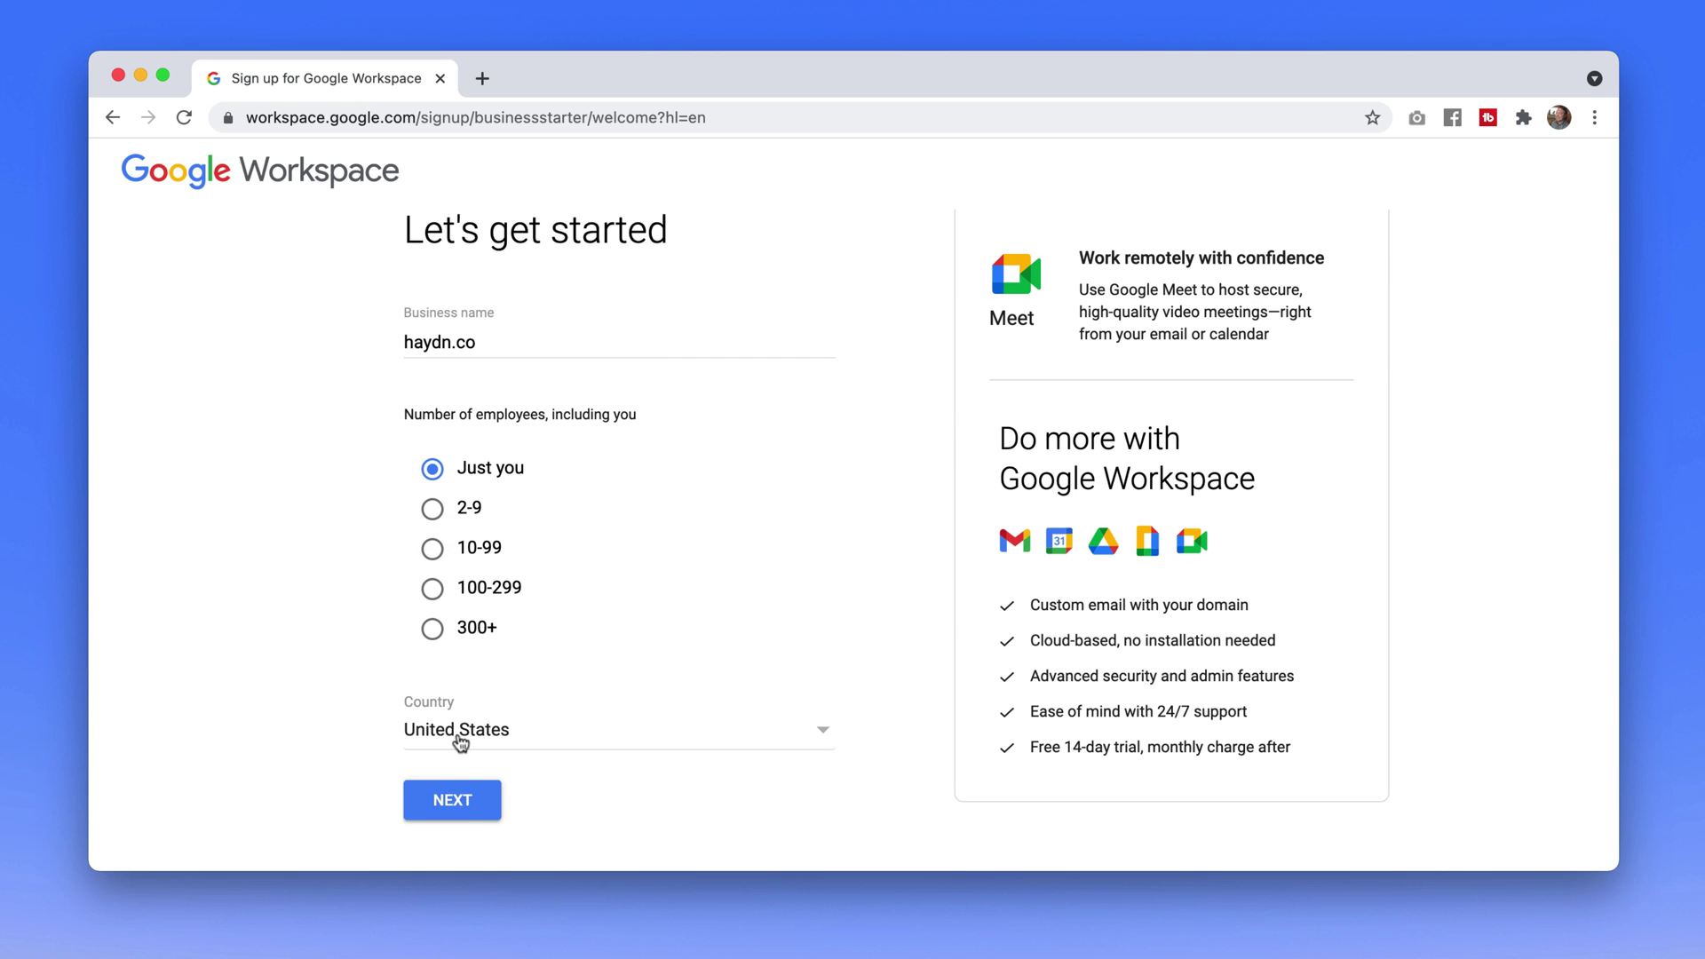
{"action": "left_click", "coordinate": [457, 804]}
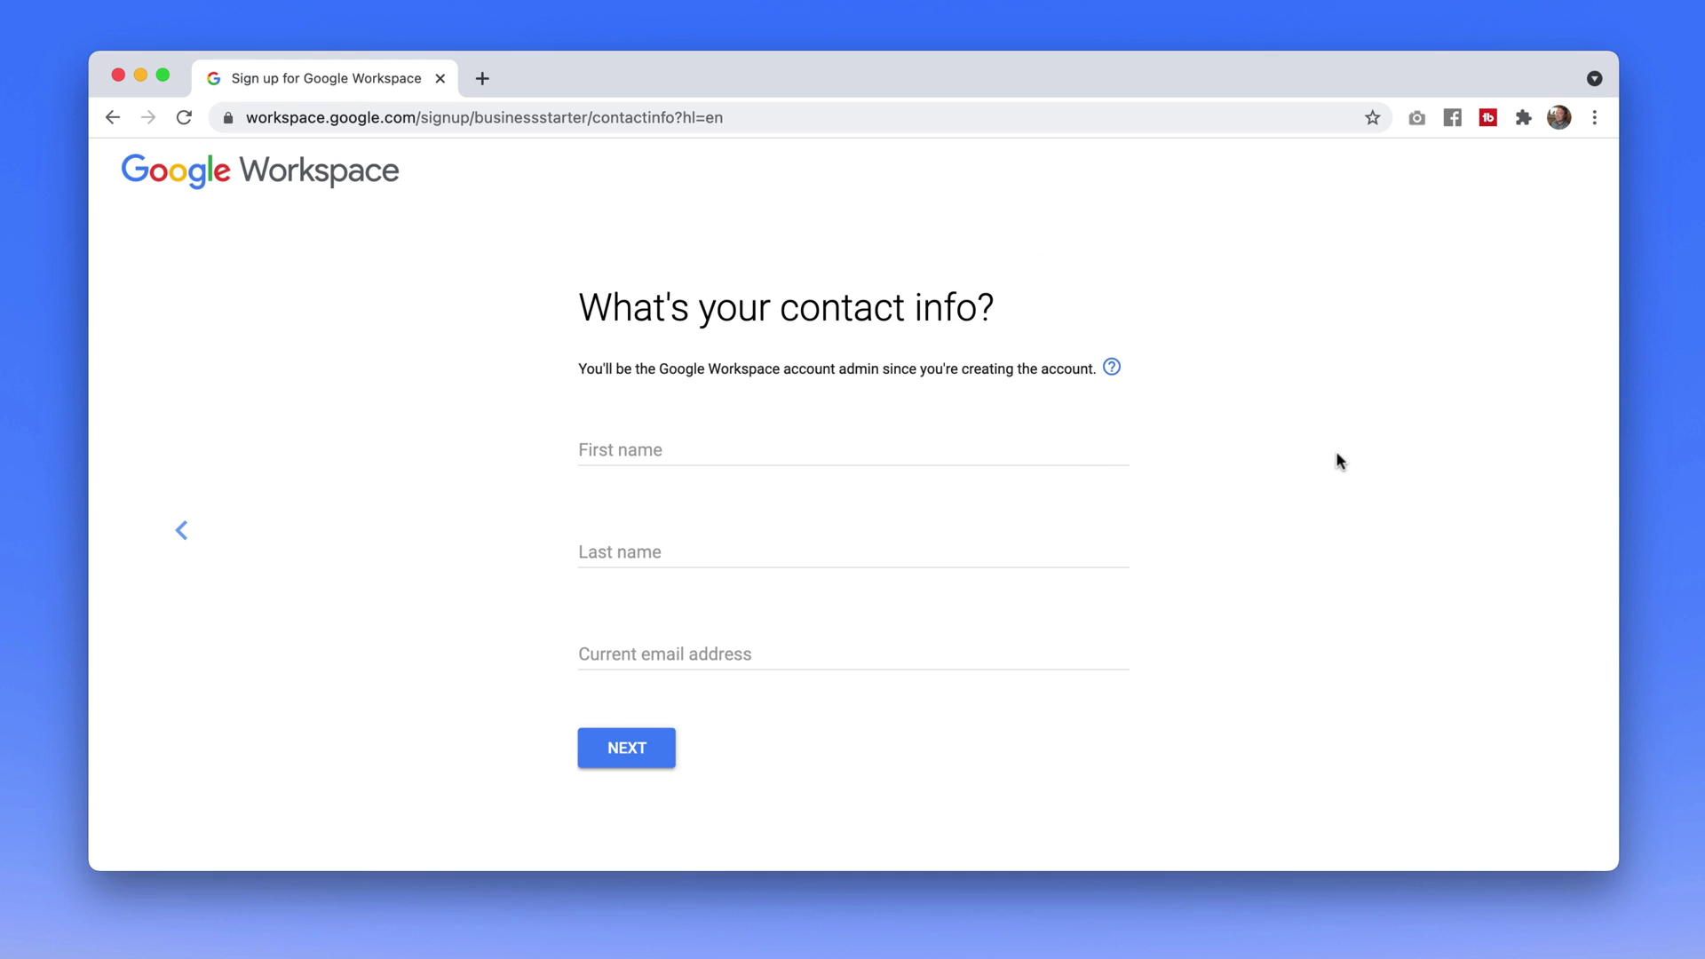
Enter the admin's first and last name, then move to the current email field
{"action": "left_click", "coordinate": [681, 446]}
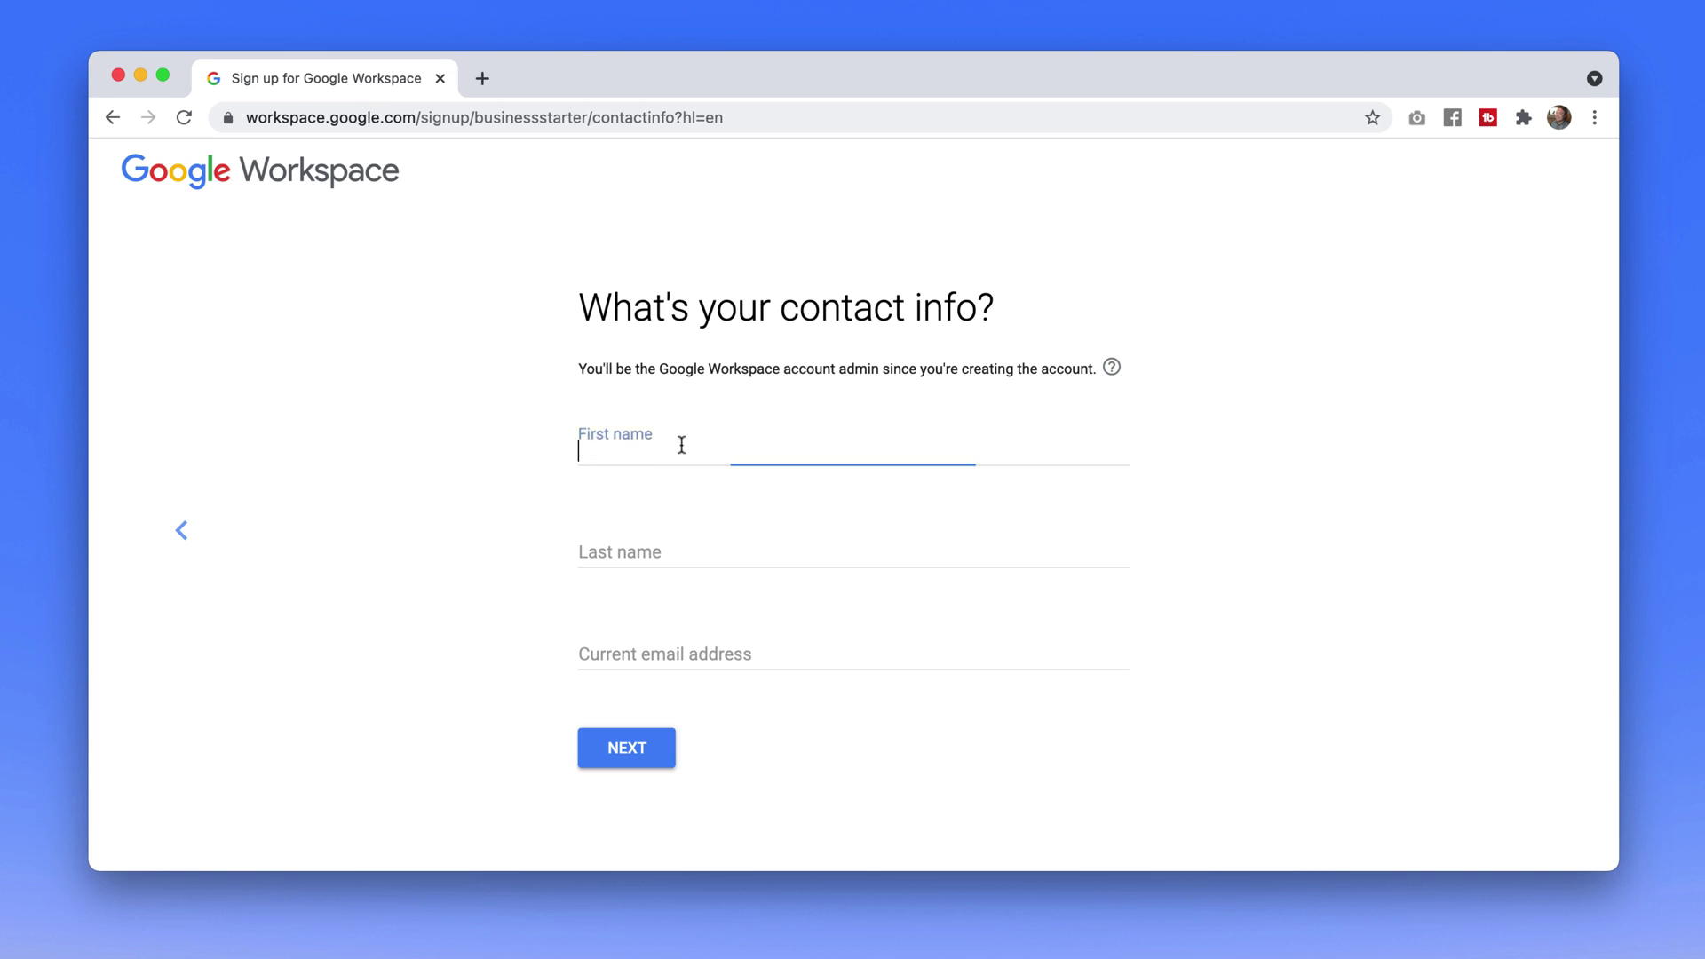
{"action": "type", "text": "Haydn"}
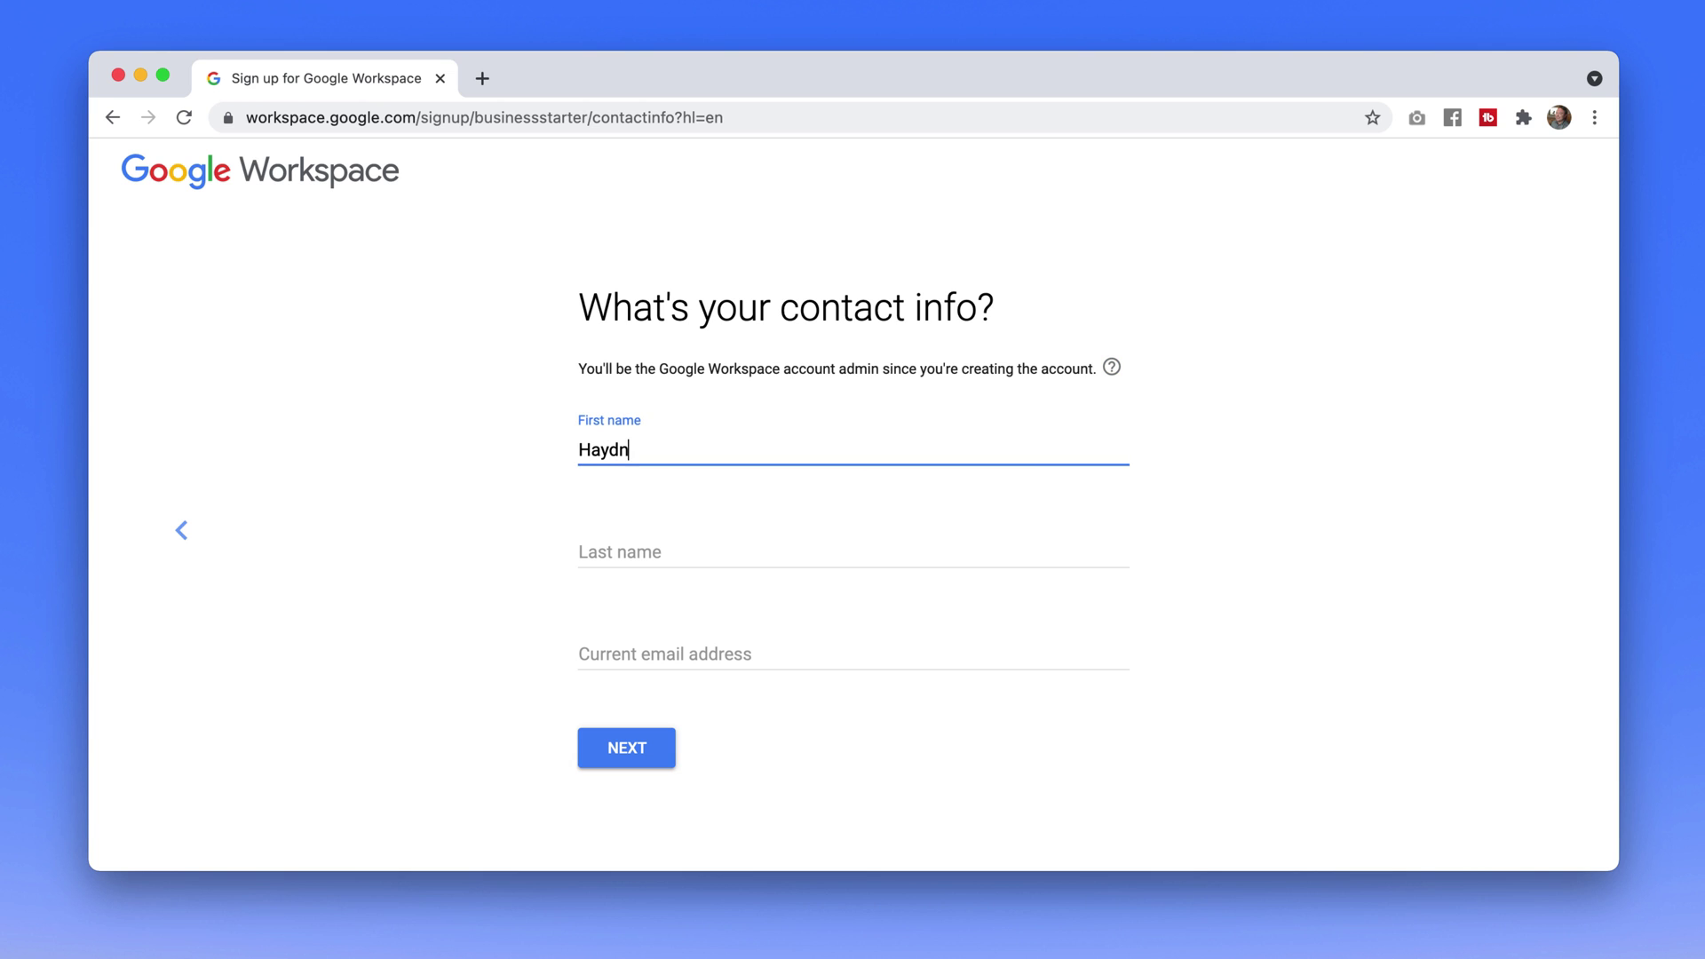
{"action": "left_click", "coordinate": [621, 552]}
{"action": "type", "text": "Adqm"}
{"action": "key", "text": "BackSpace"}
{"action": "key", "text": "BackSpace"}
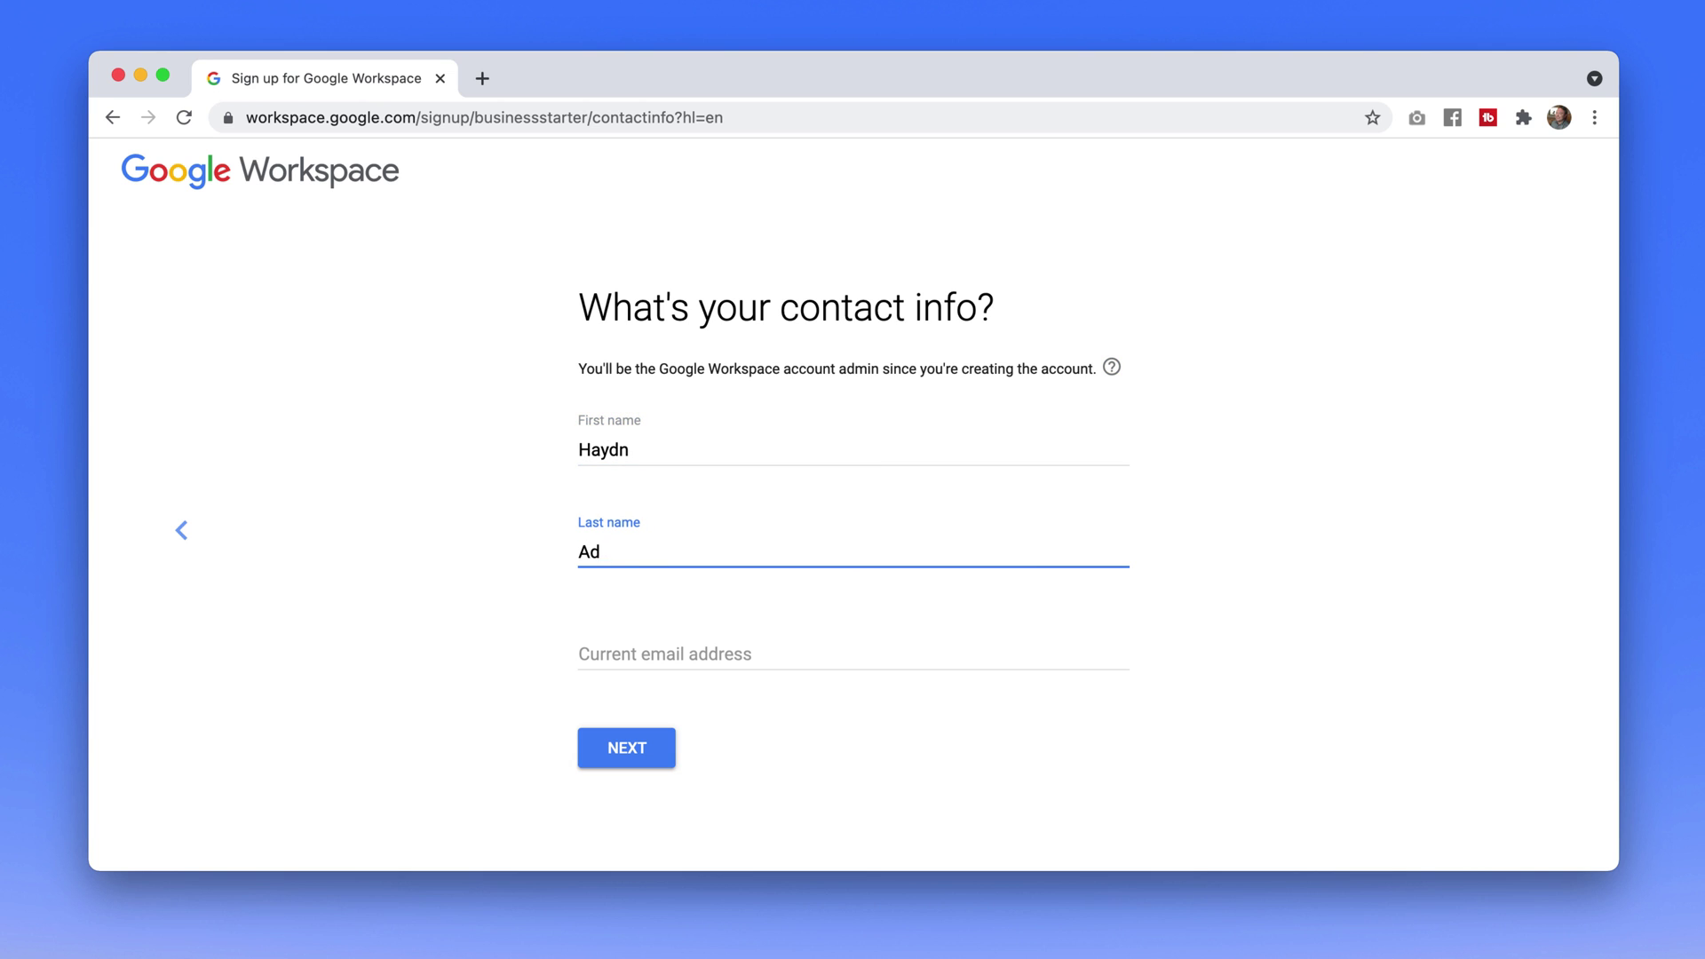
{"action": "type", "text": "ams"}
{"action": "left_click", "coordinate": [586, 655]}
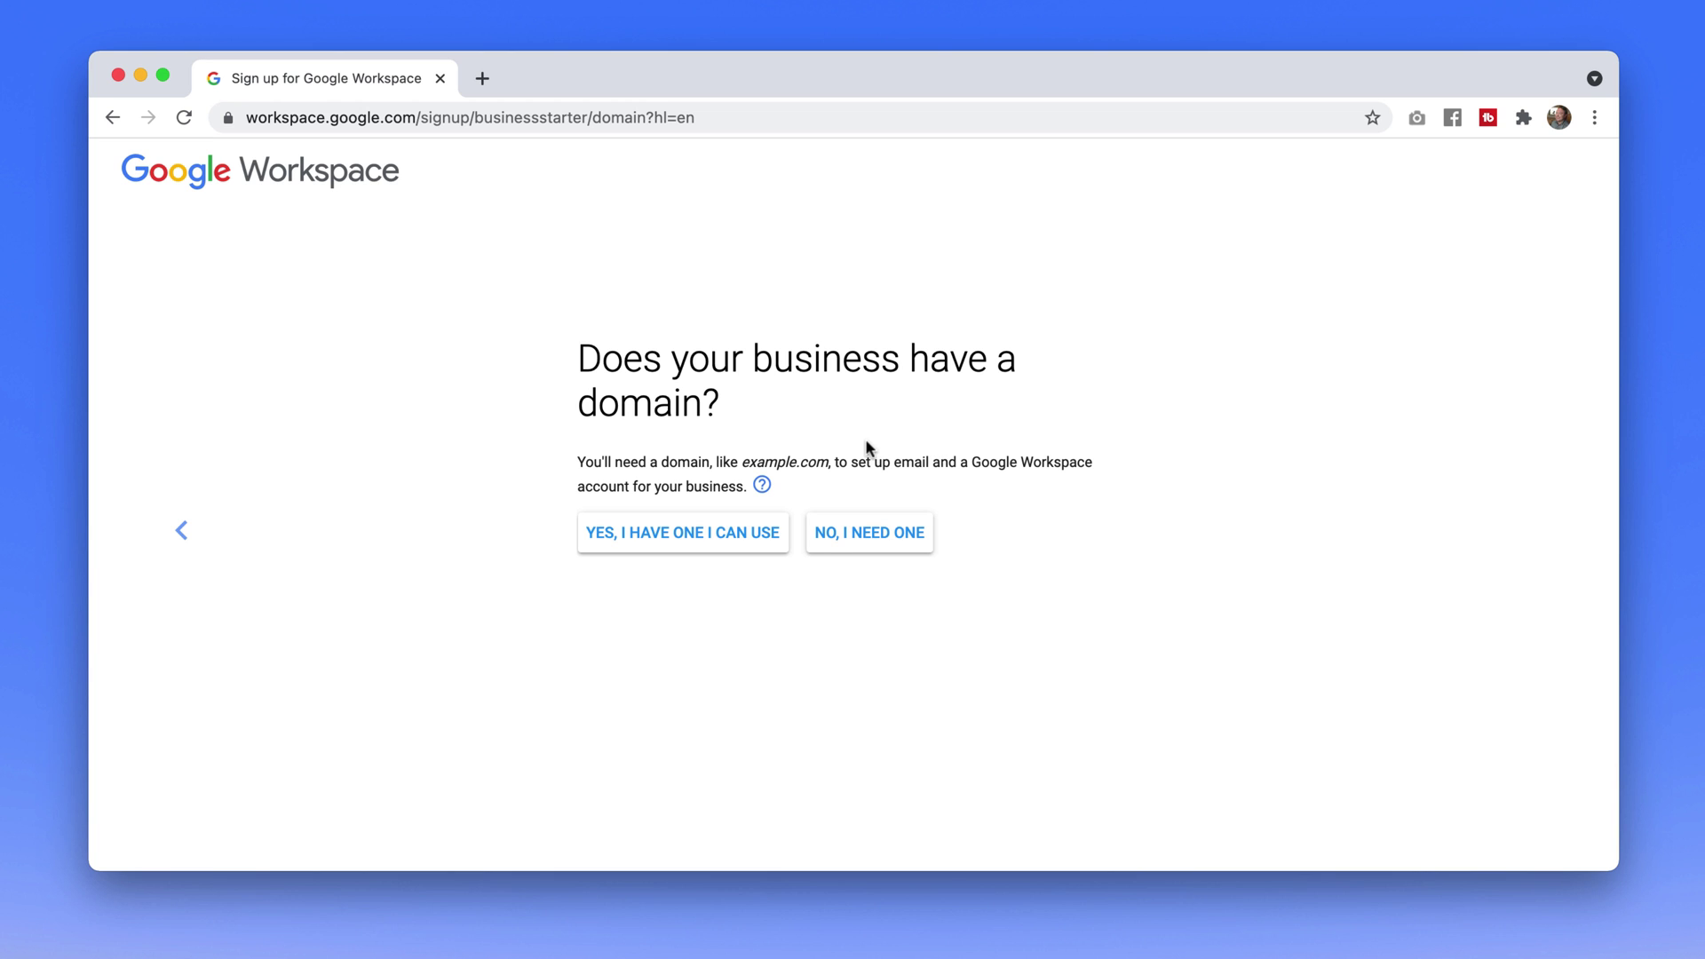
Confirm the business already owns a domain and set it to haydn.co
{"action": "left_click", "coordinate": [676, 534]}
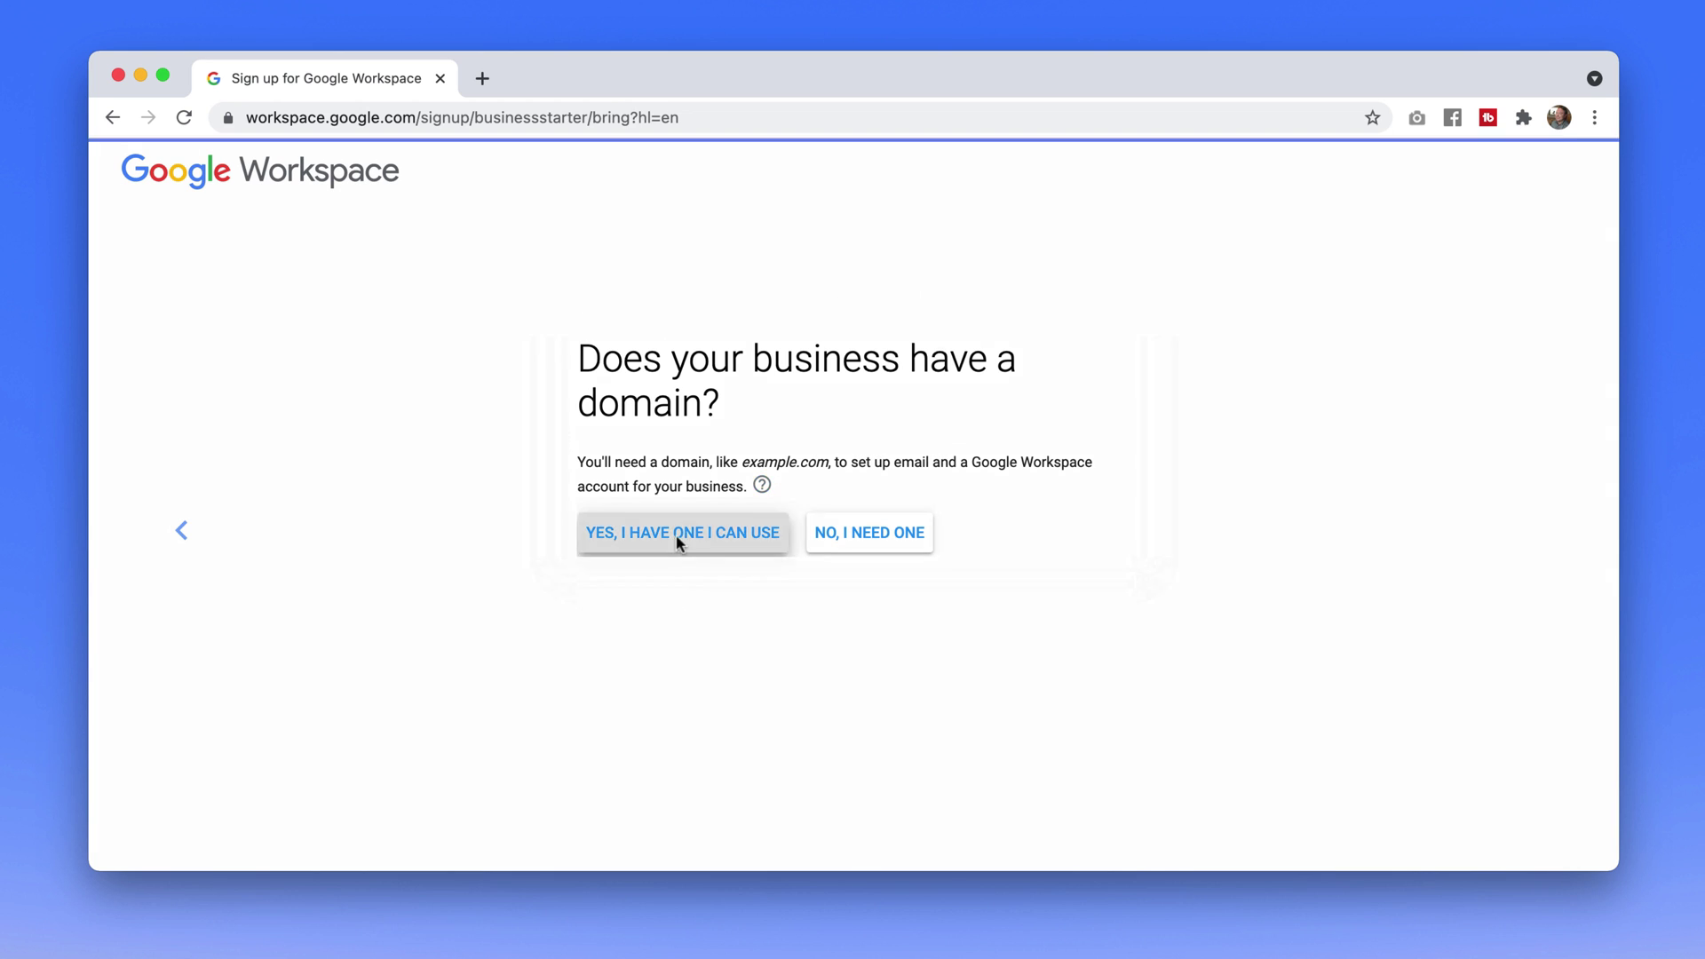
{"action": "left_click", "coordinate": [680, 535]}
{"action": "type", "text": "ha"}
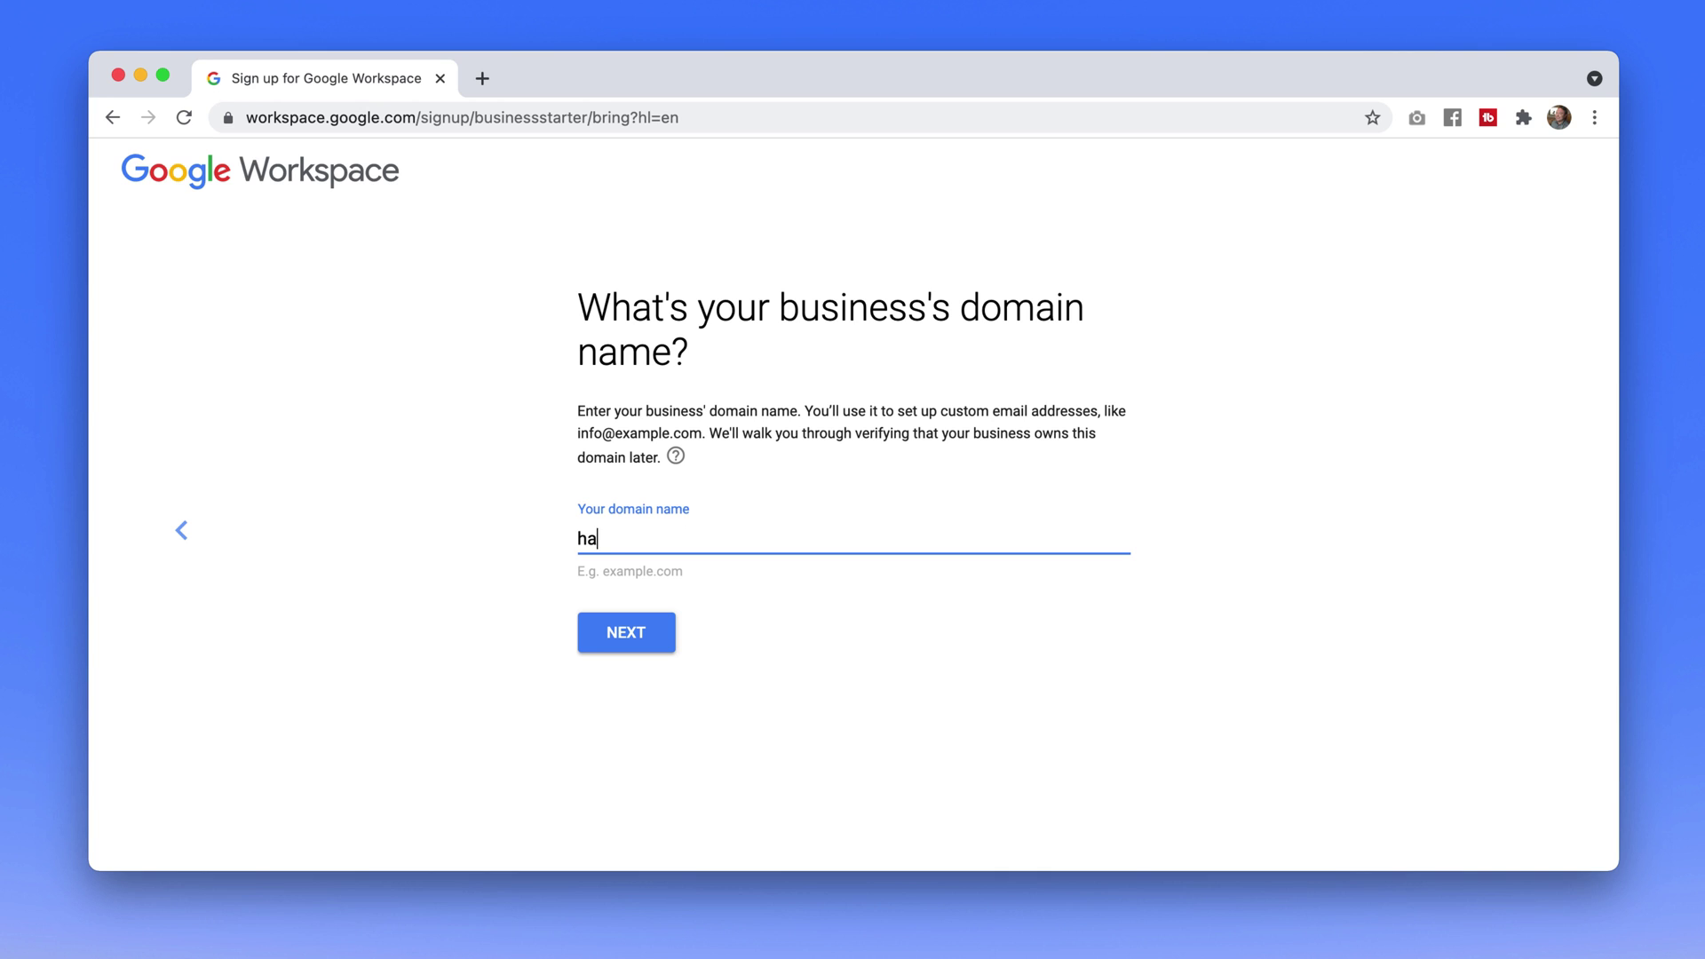
{"action": "type", "text": "ydn.co"}
{"action": "left_click", "coordinate": [639, 645]}
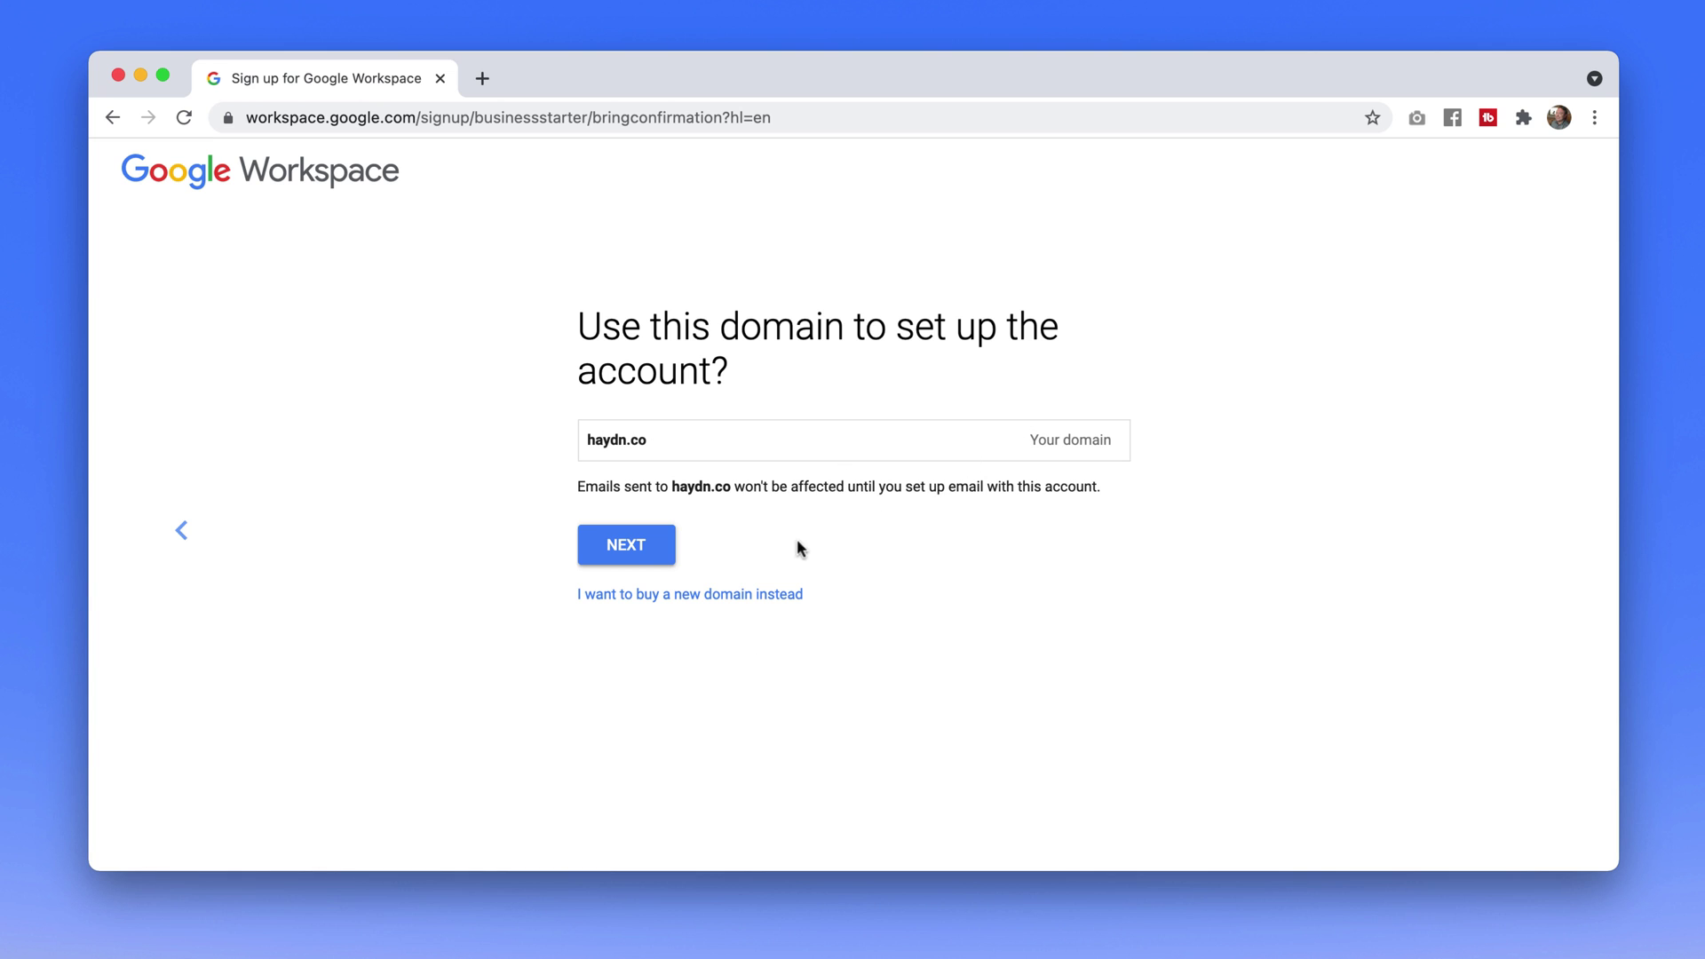
{"action": "left_click", "coordinate": [637, 547]}
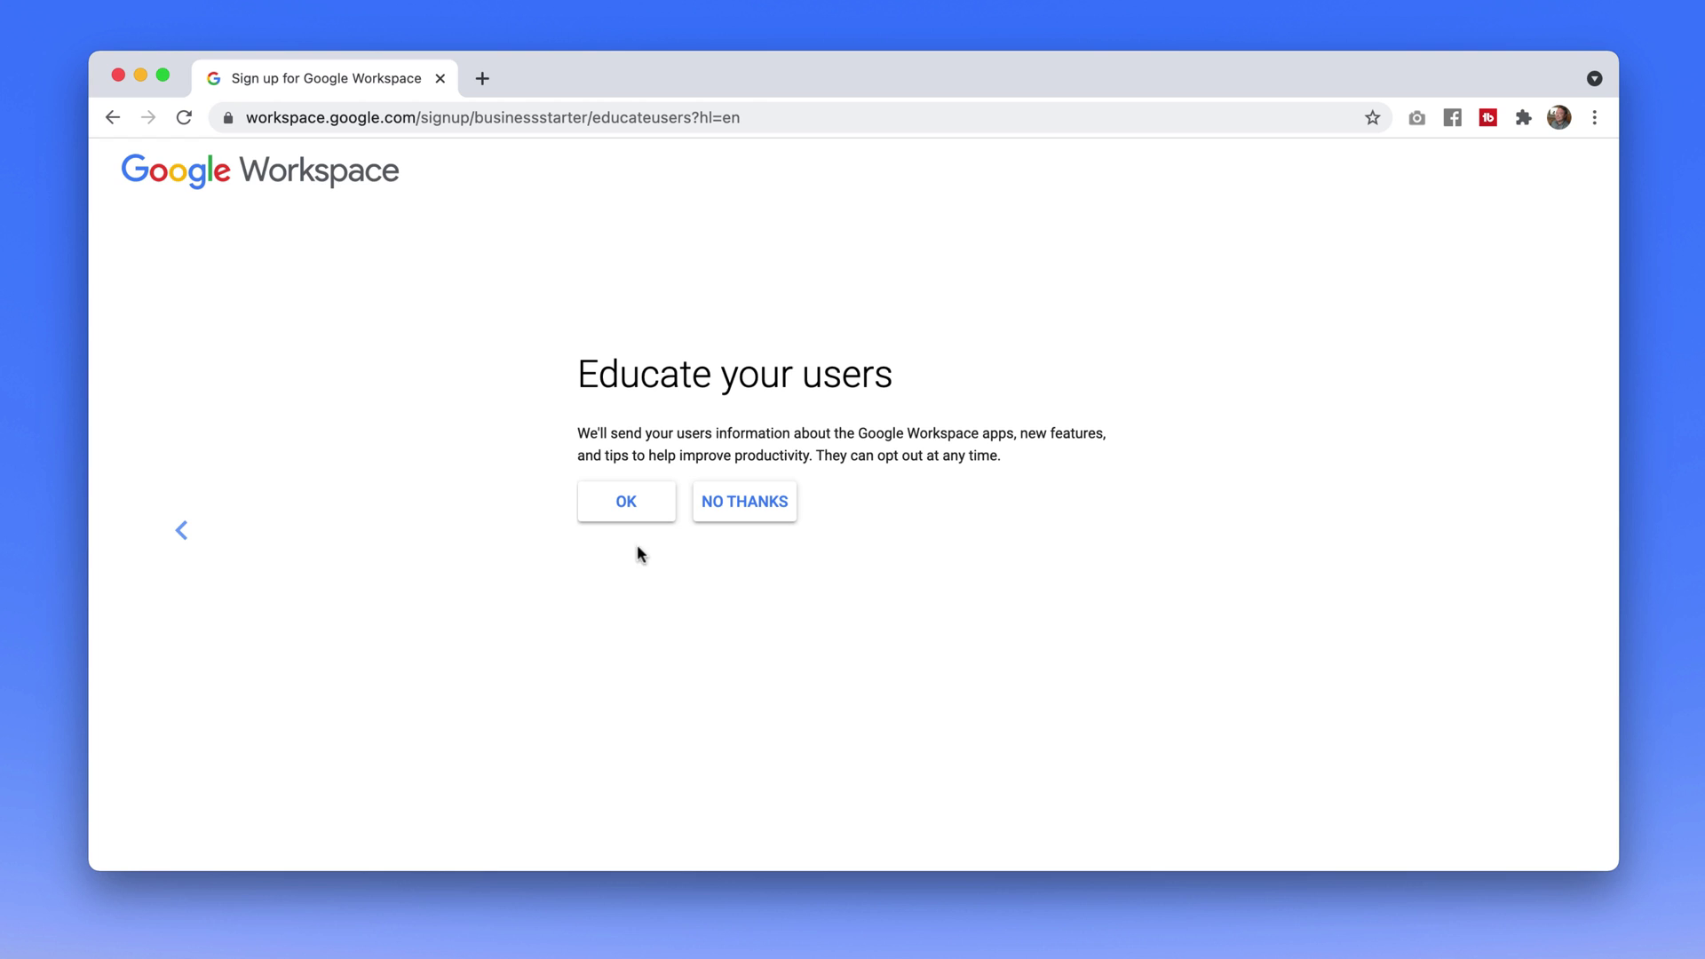
Decline user tips, enter the sign-in username, and tick 'I'm not a robot'
{"action": "left_click", "coordinate": [764, 508]}
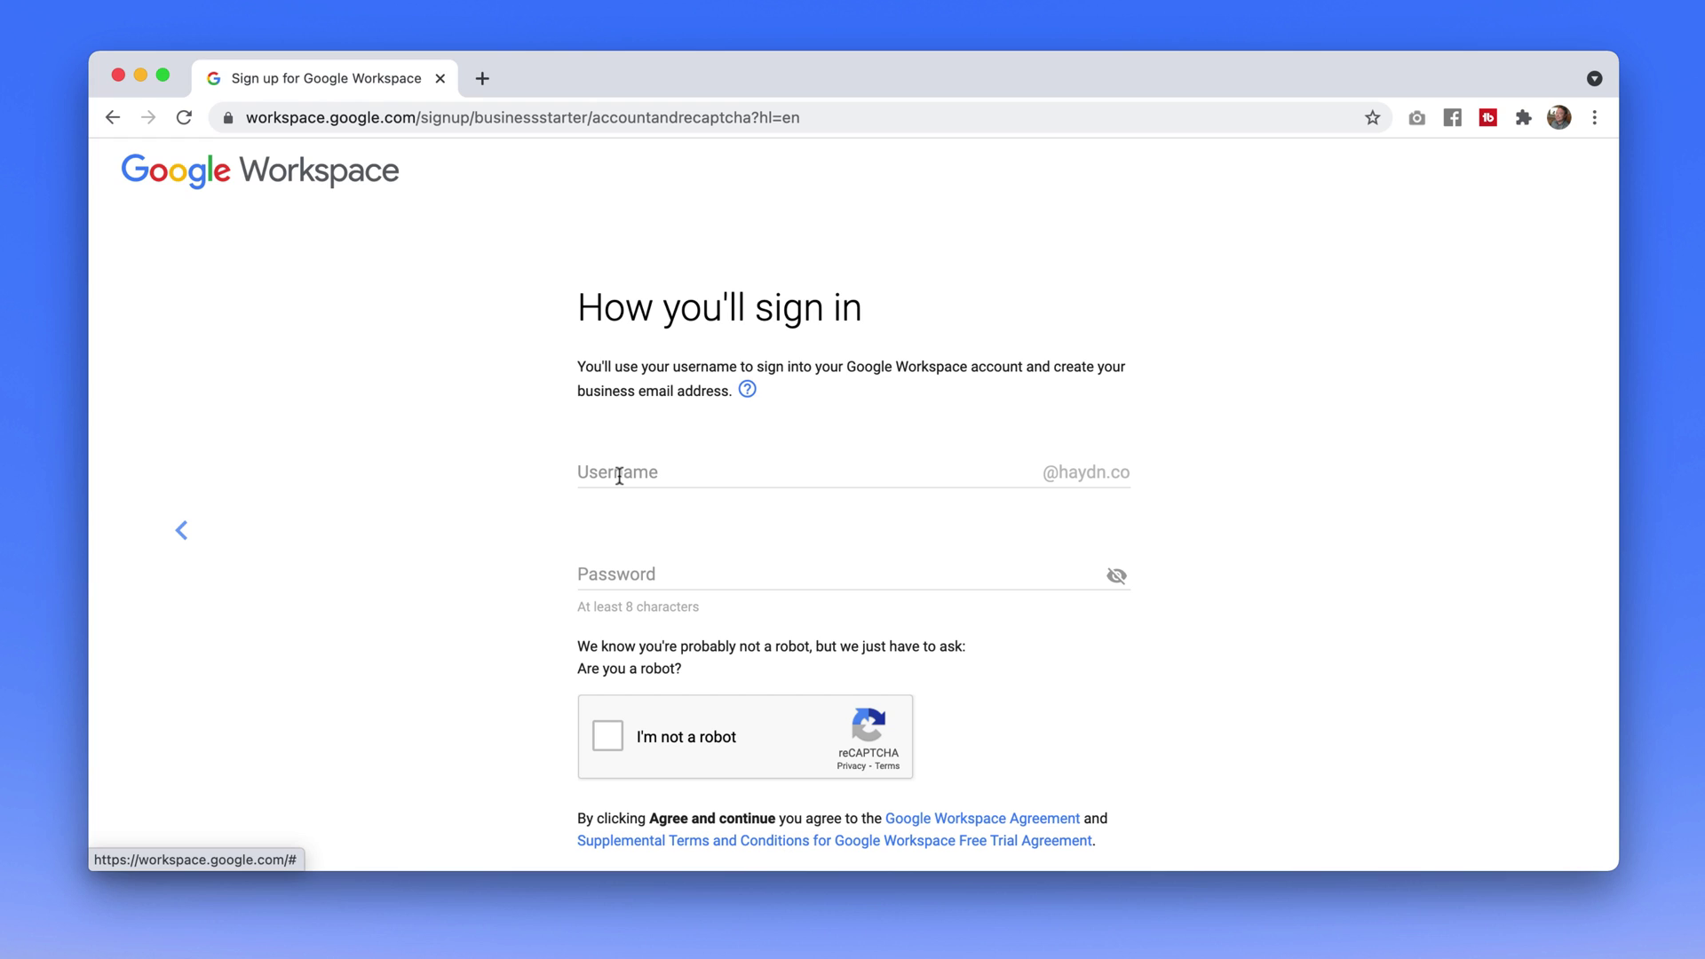
{"action": "left_click", "coordinate": [619, 475]}
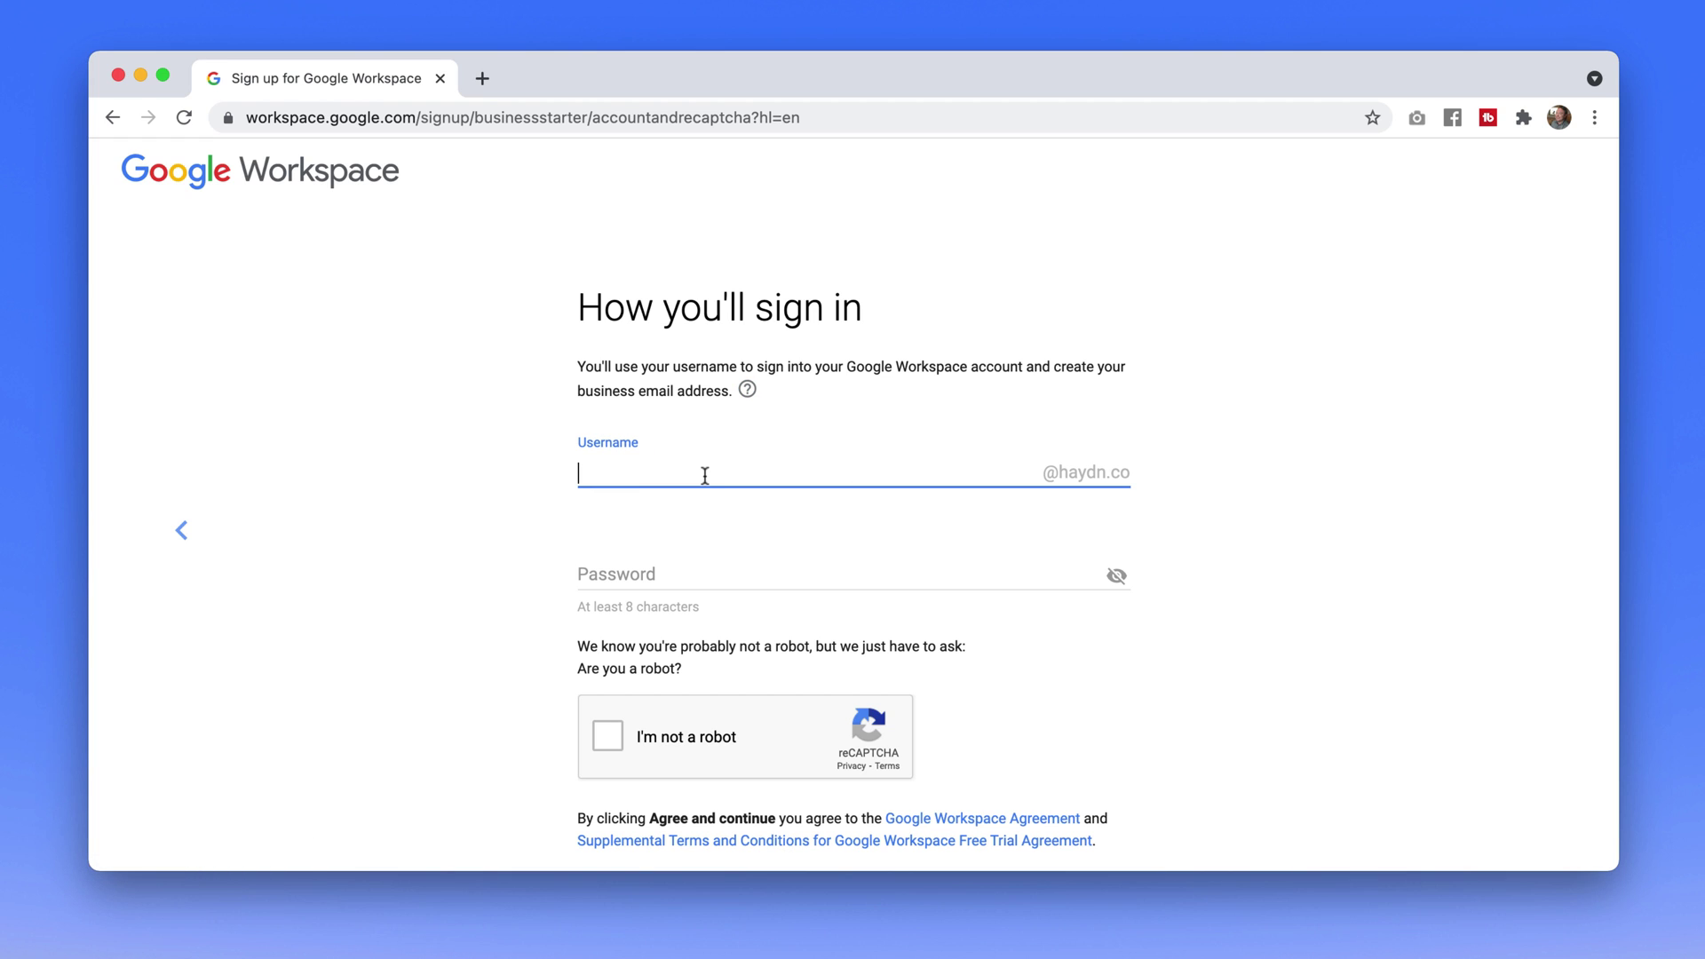
{"action": "scroll", "coordinate": [526, 565], "scroll_direction": "down", "scroll_amount": 2}
{"action": "left_click", "coordinate": [605, 637]}
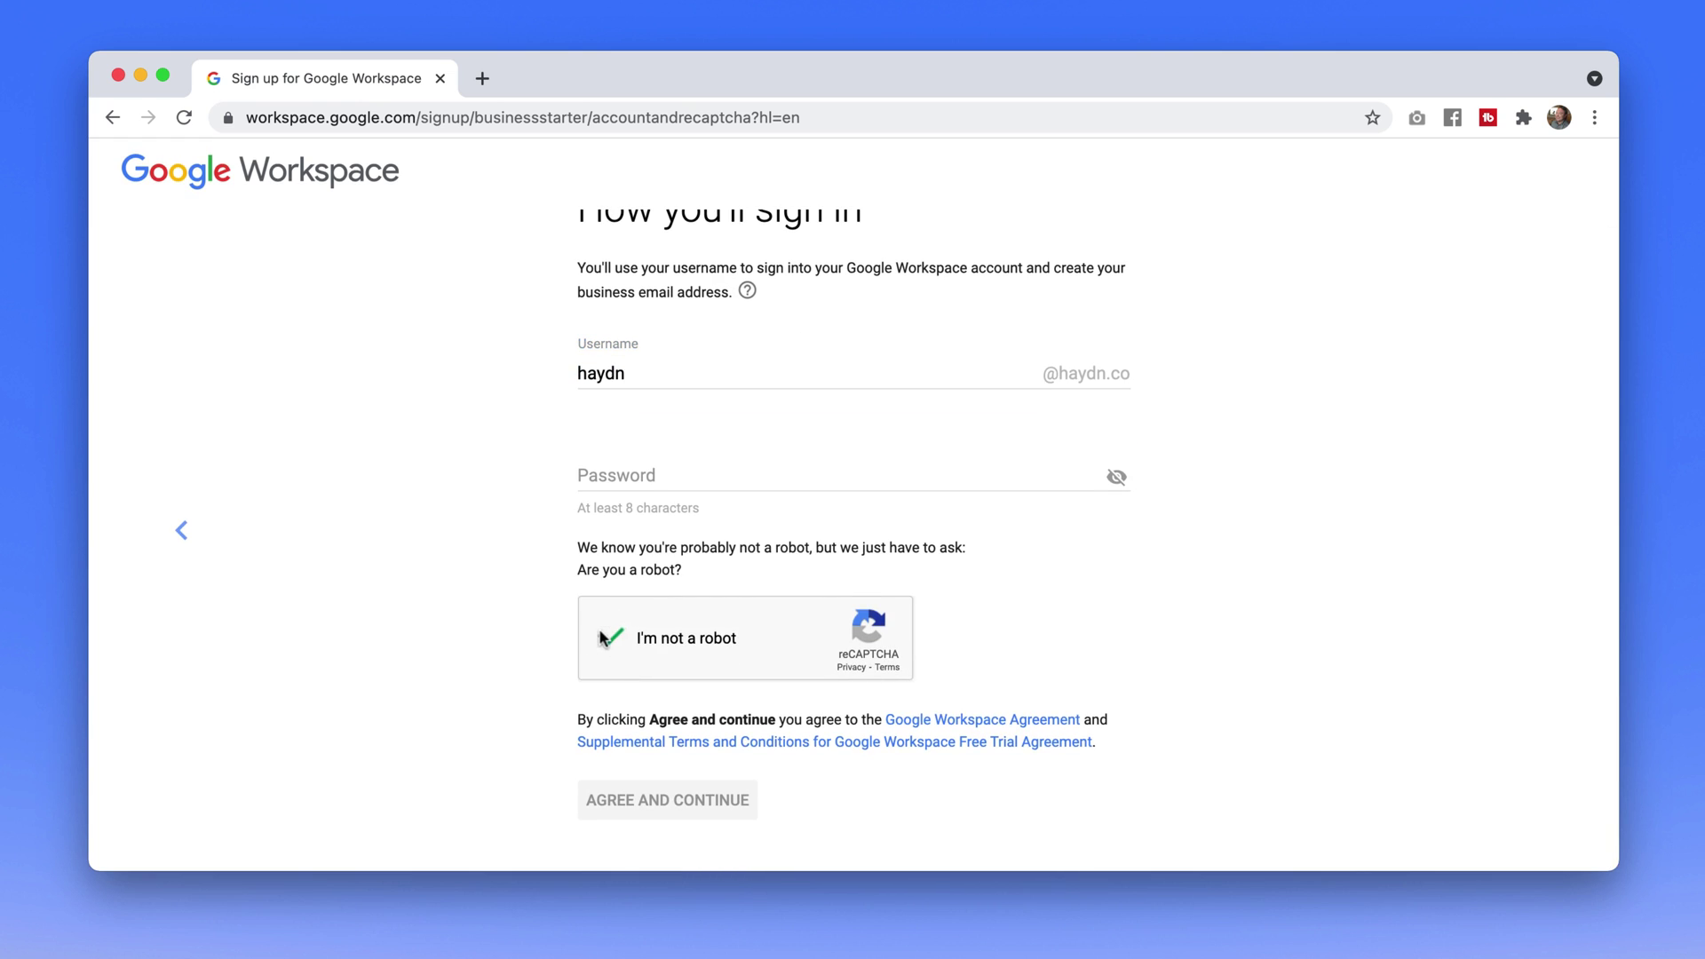
Accept the terms, review the $6.00 per user monthly plan, and complete checkout
{"action": "left_click", "coordinate": [734, 799]}
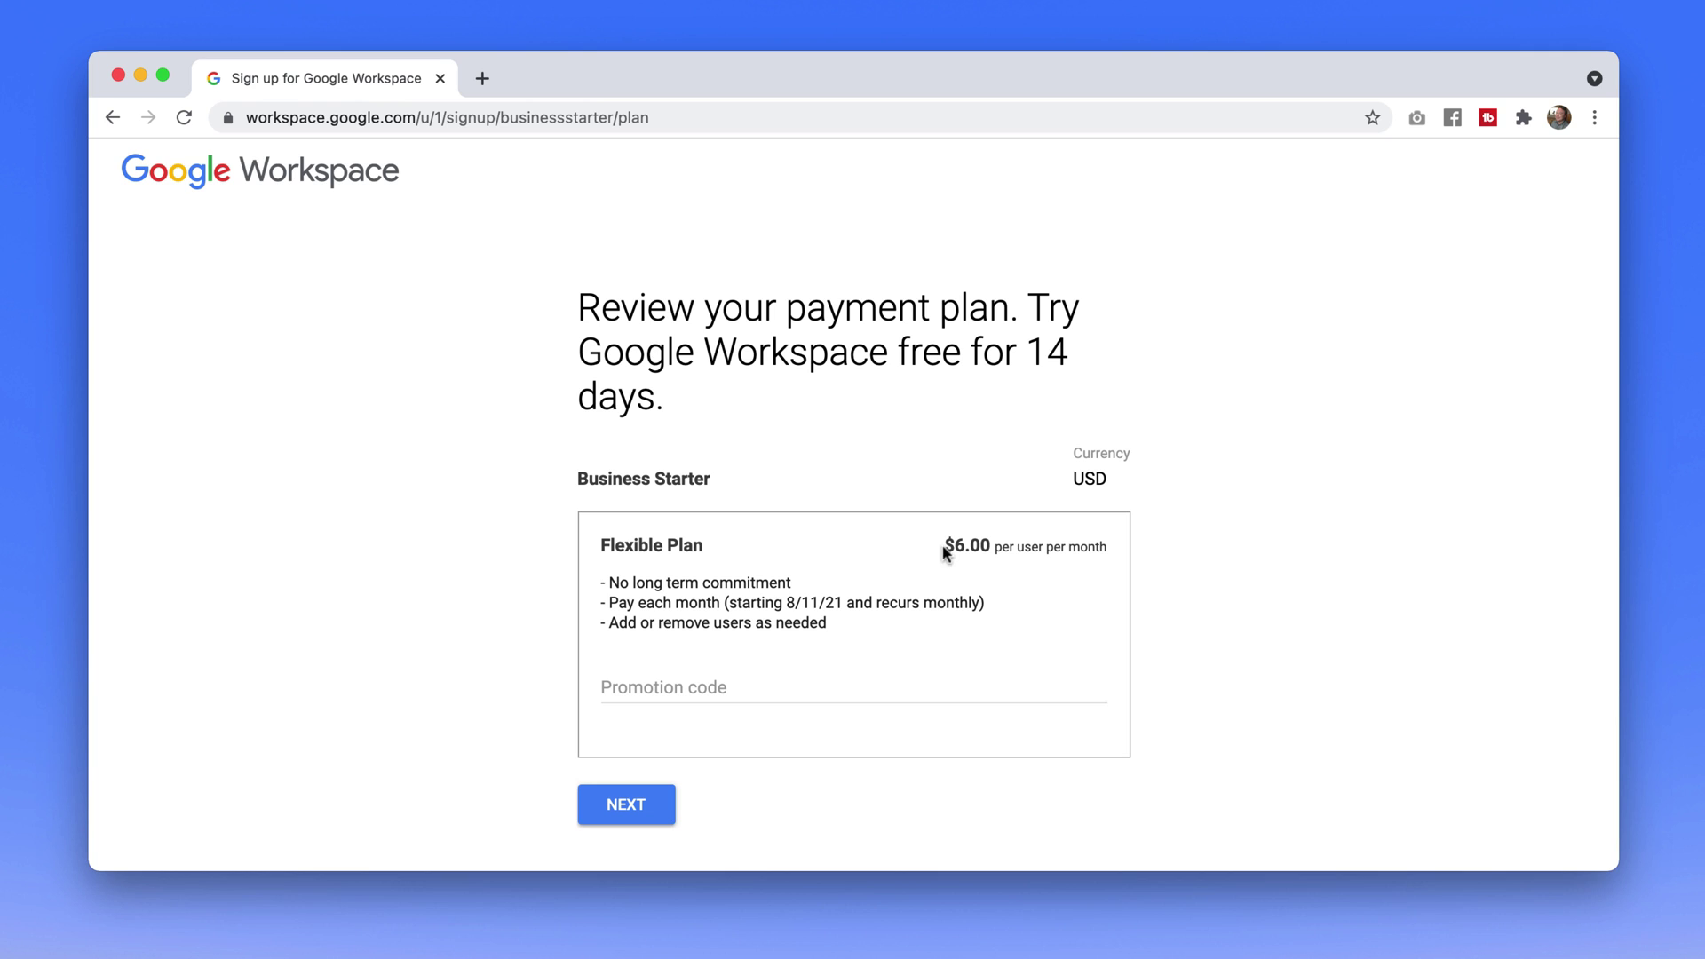
{"action": "left_click_drag", "start_coordinate": [943, 546], "coordinate": [1043, 547]}
{"action": "left_click", "coordinate": [635, 689]}
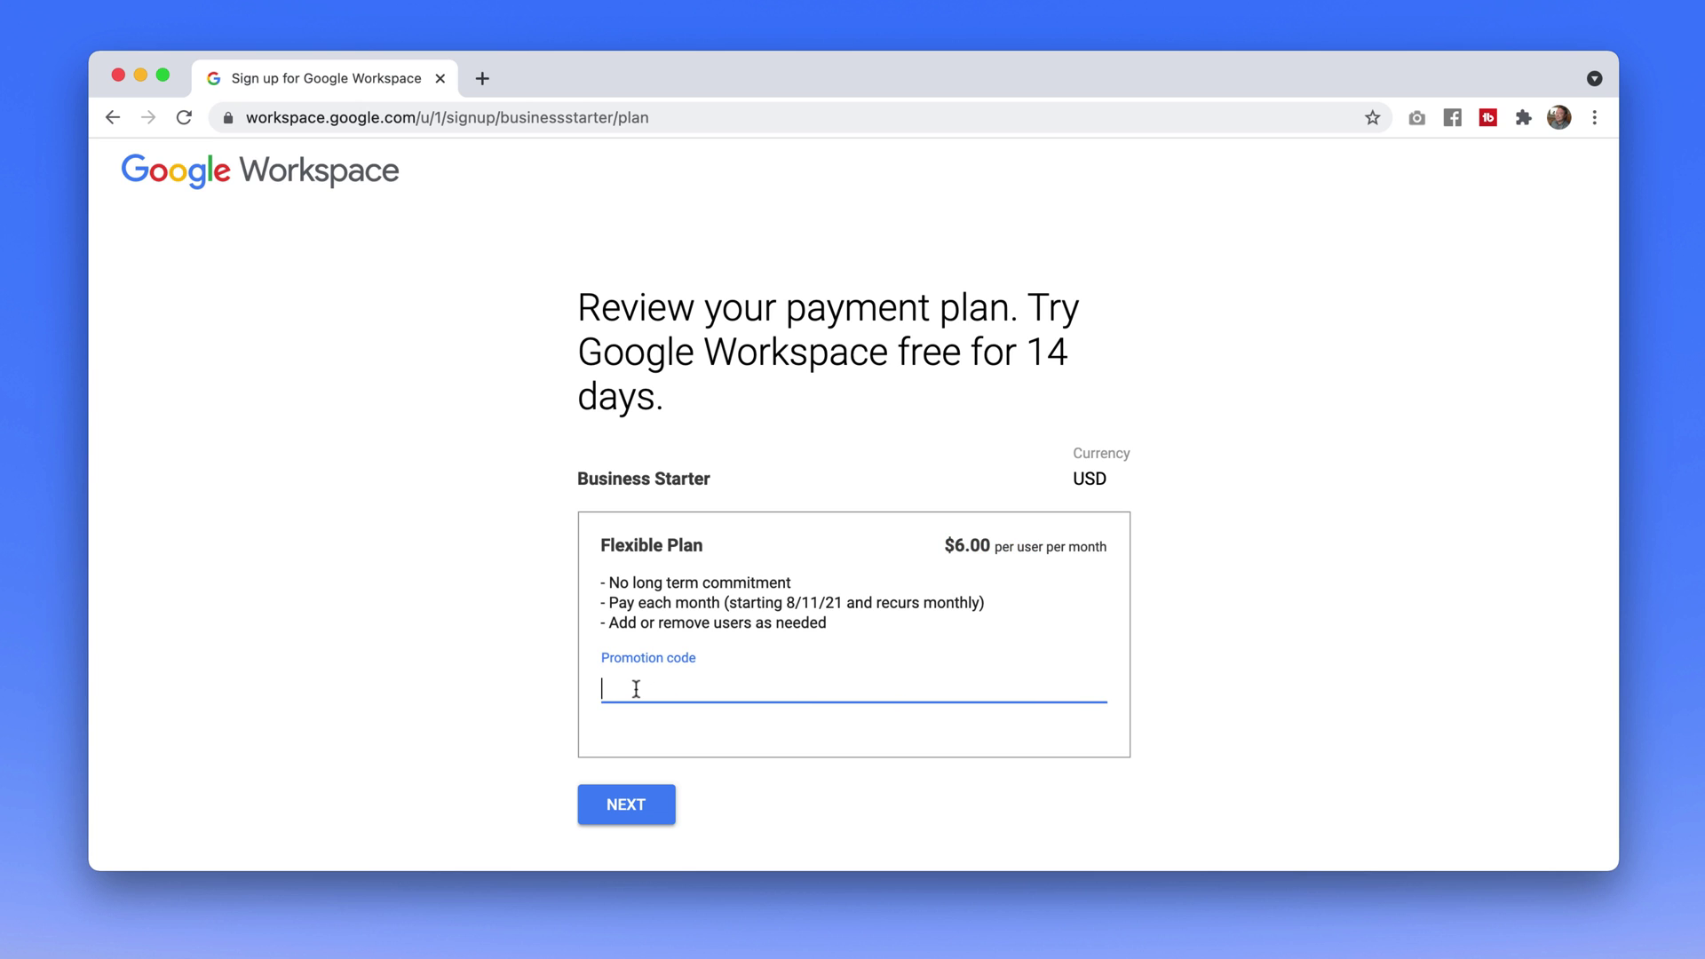
{"action": "left_click", "coordinate": [620, 804]}
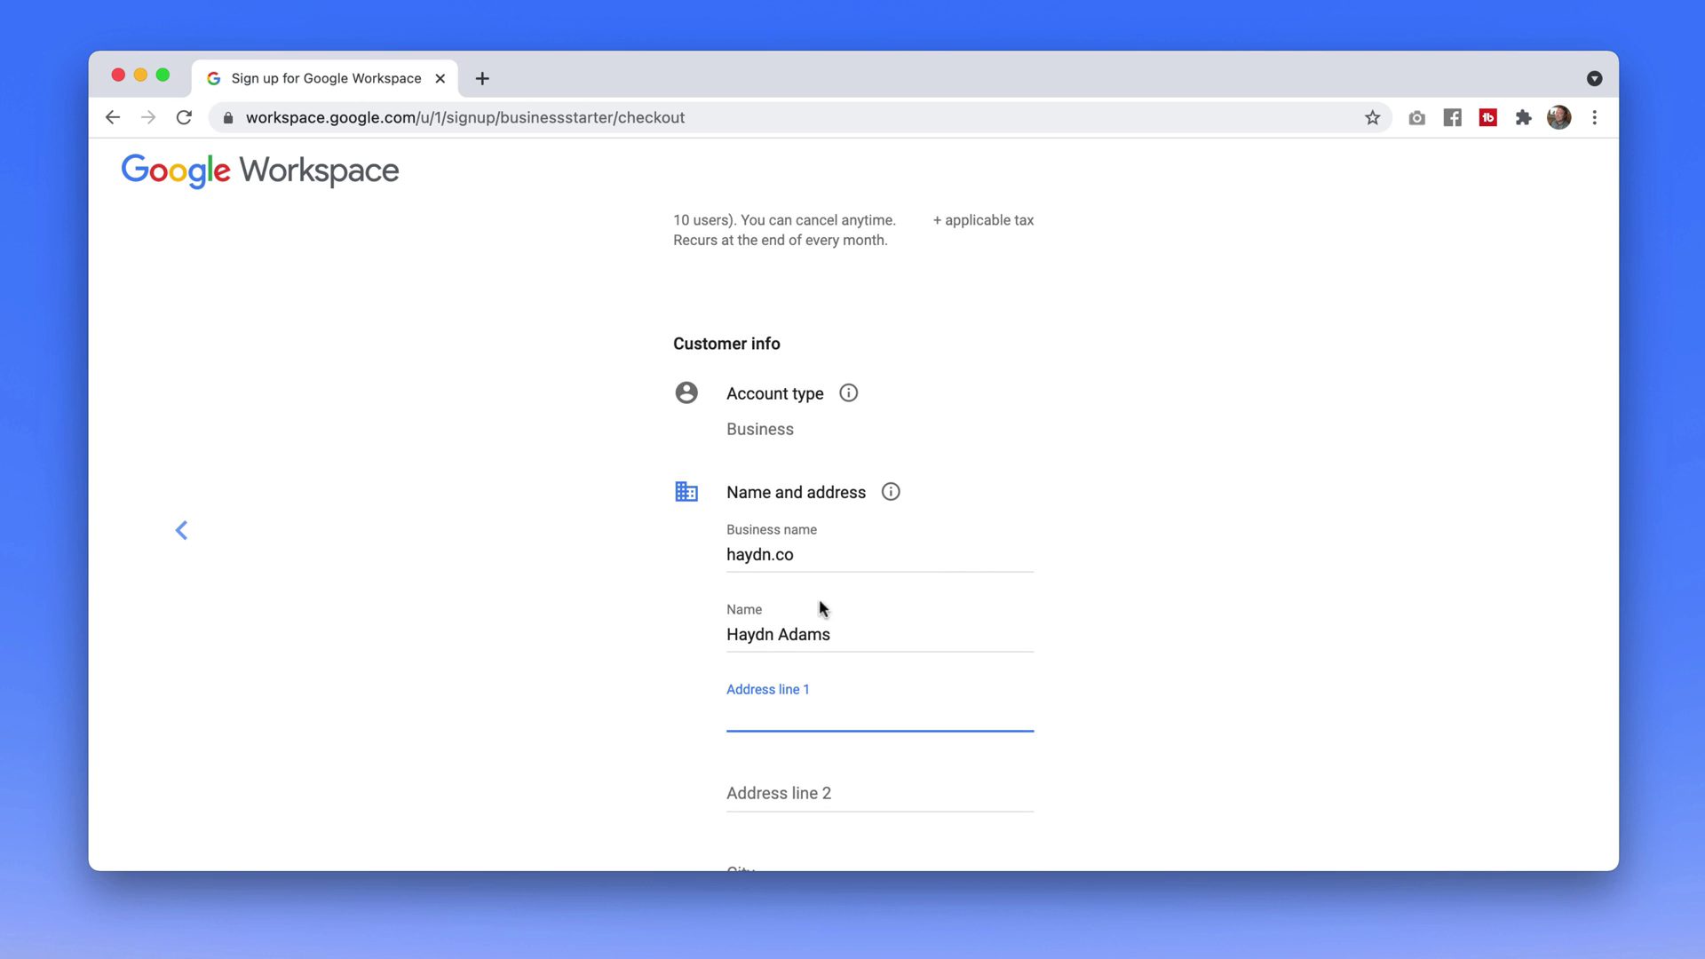
{"action": "scroll", "coordinate": [837, 626], "scroll_direction": "down", "scroll_amount": 4}
{"action": "scroll", "coordinate": [841, 626], "scroll_direction": "down", "scroll_amount": 1}
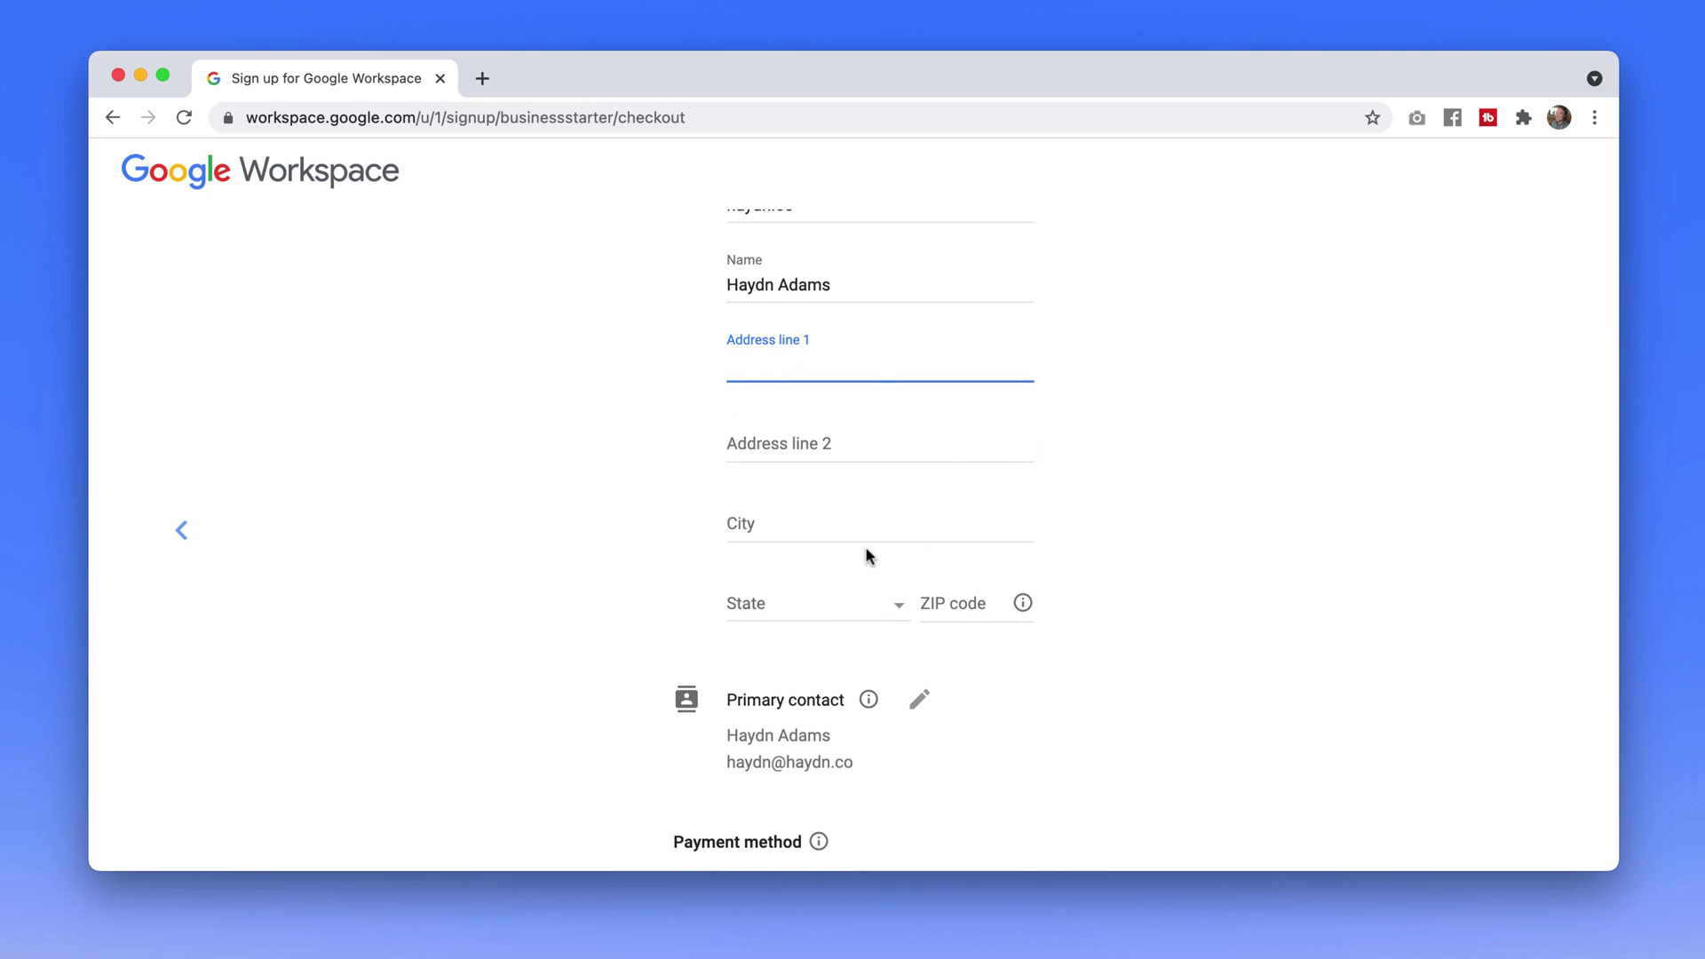
{"action": "scroll", "coordinate": [834, 584], "scroll_direction": "down", "scroll_amount": 4}
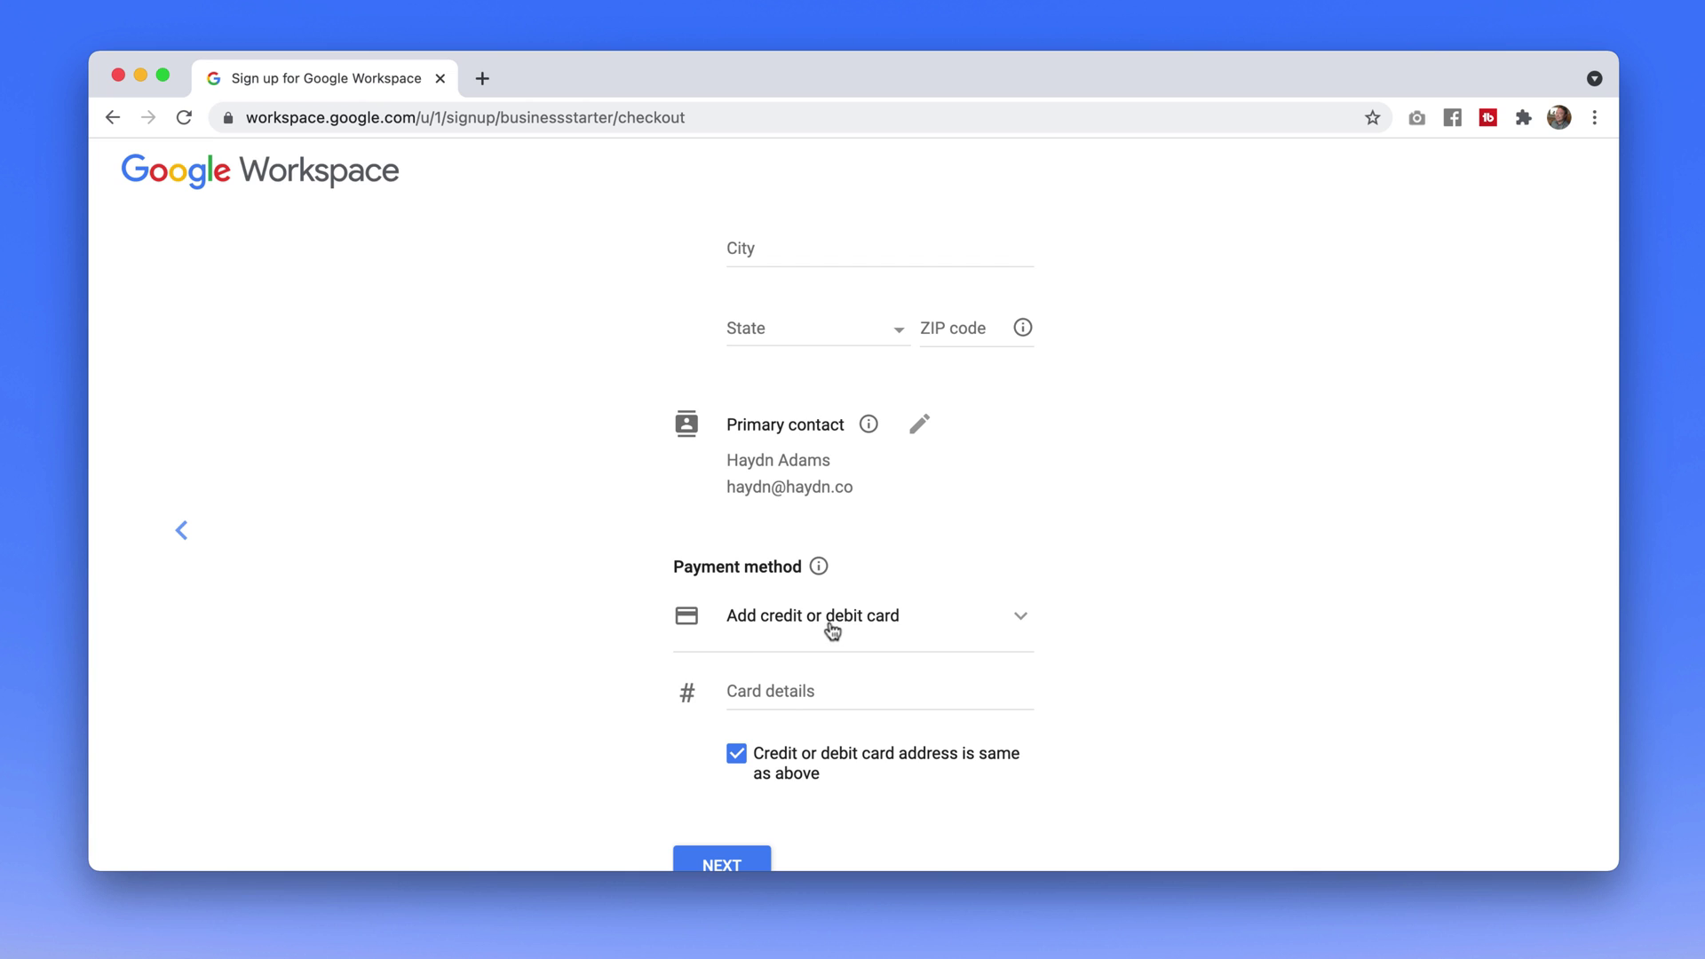
{"action": "scroll", "coordinate": [850, 633], "scroll_direction": "down", "scroll_amount": 1}
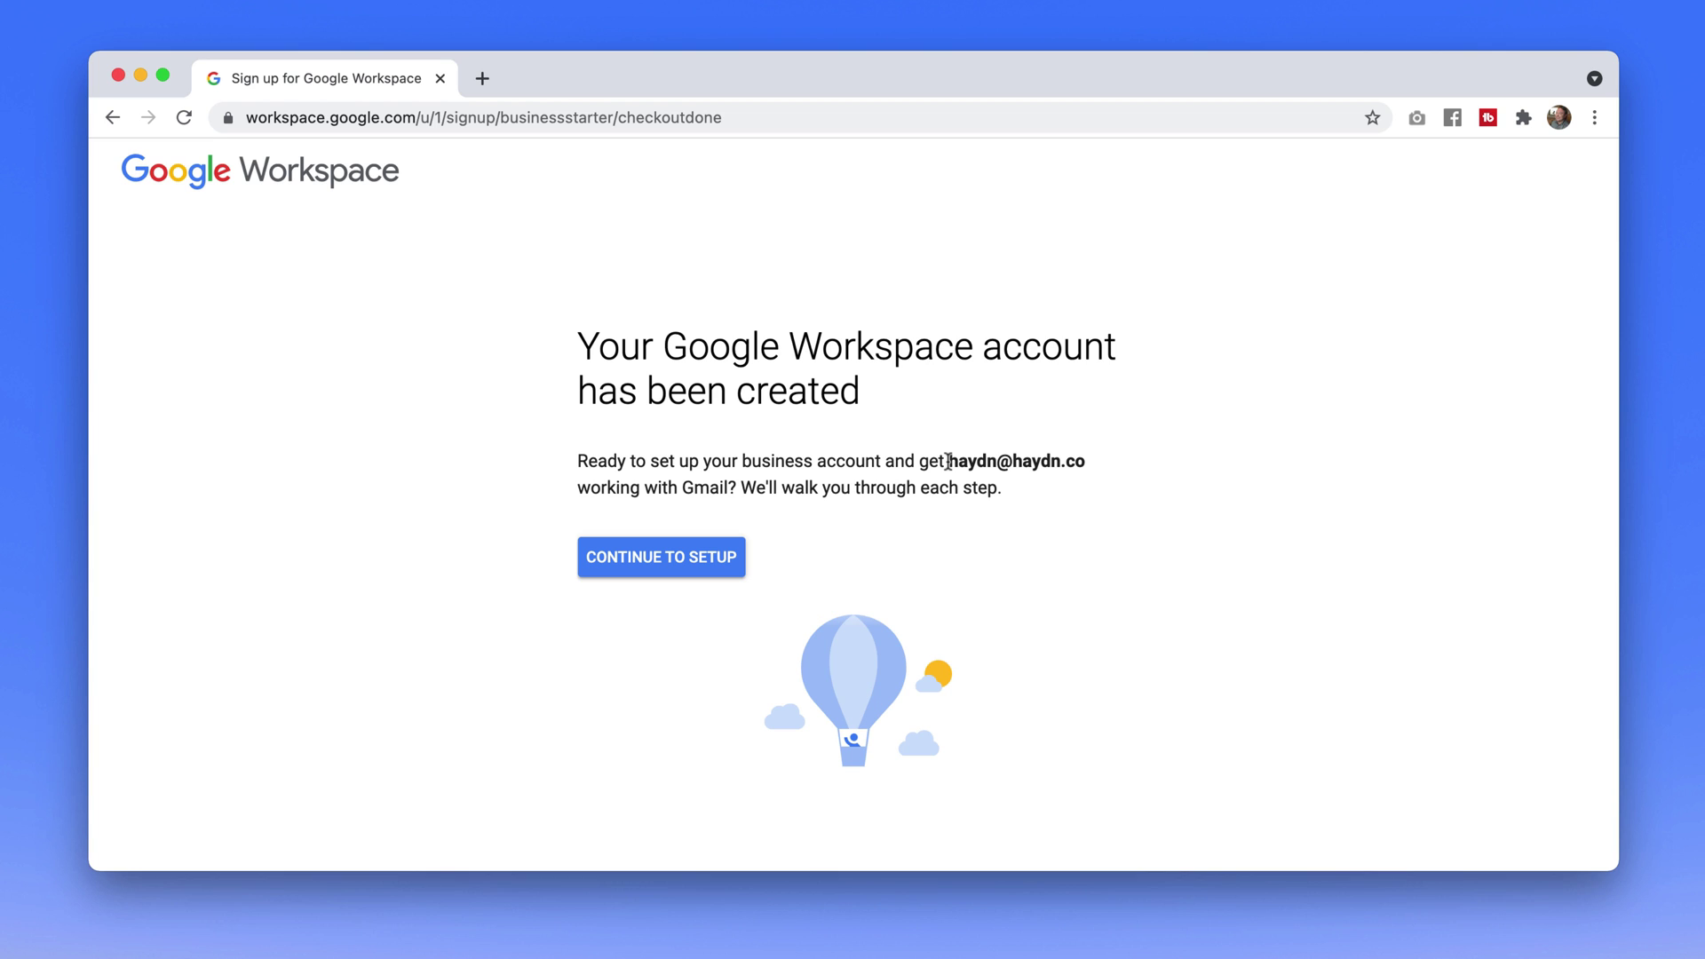
Continue to setup and note the Activate Gmail for haydn.co task and its up-to-60-minute wait
{"action": "left_click", "coordinate": [681, 576]}
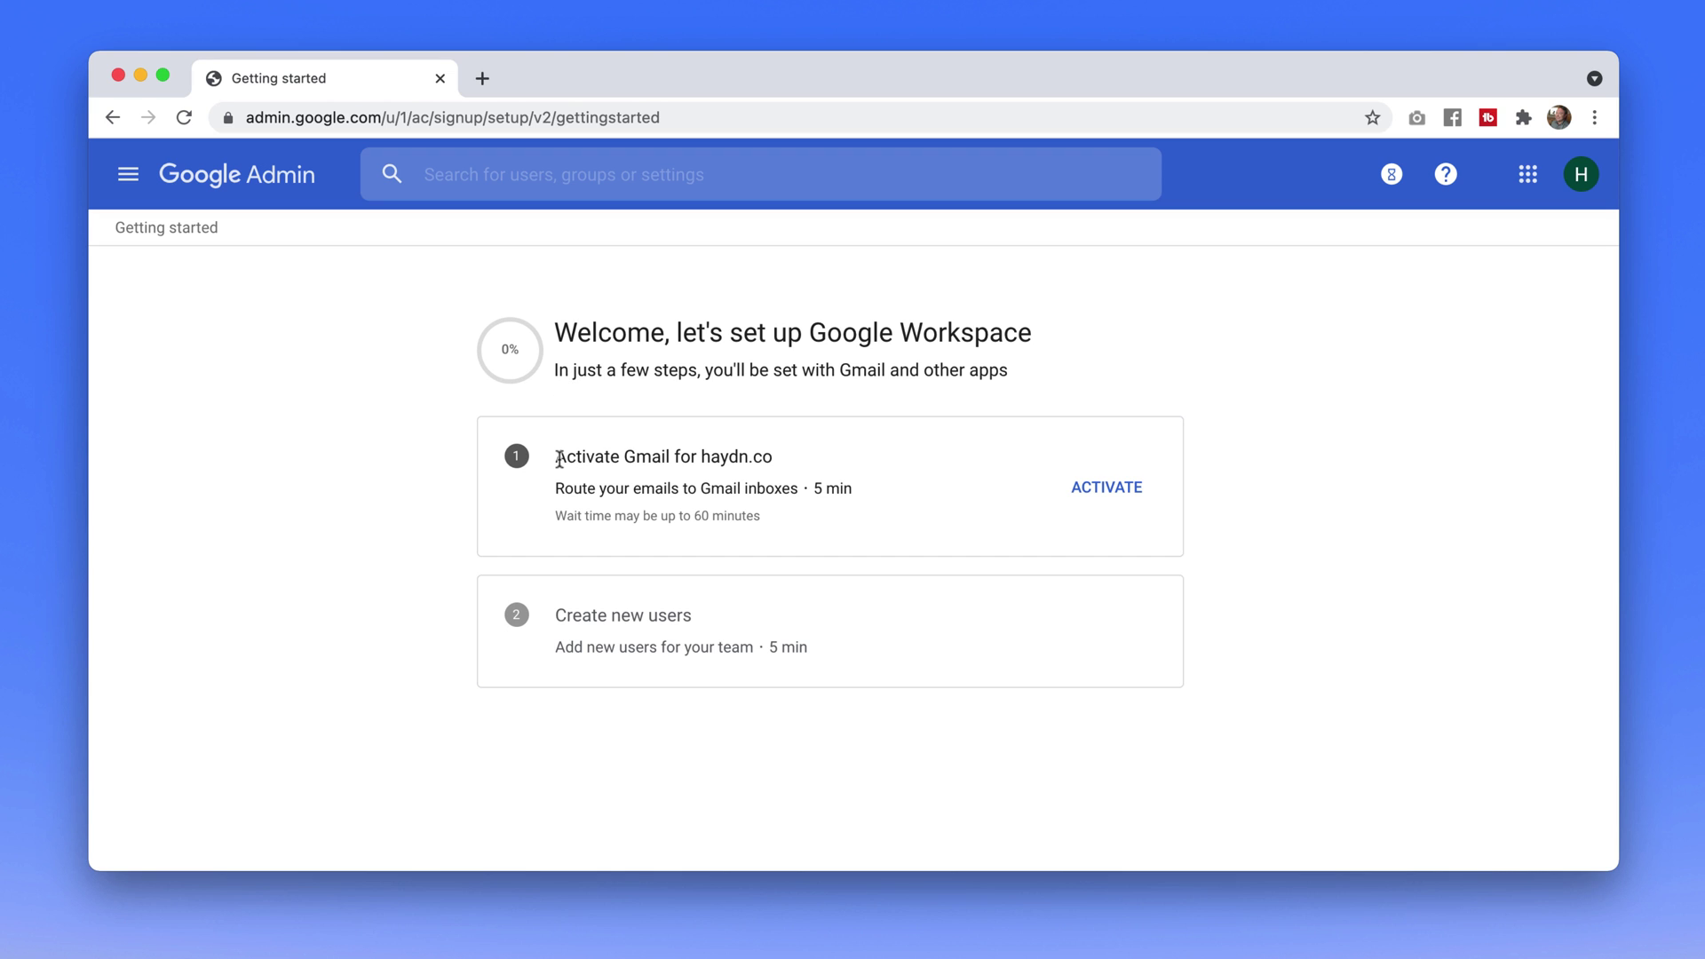
{"action": "left_click_drag", "start_coordinate": [560, 459], "coordinate": [770, 459]}
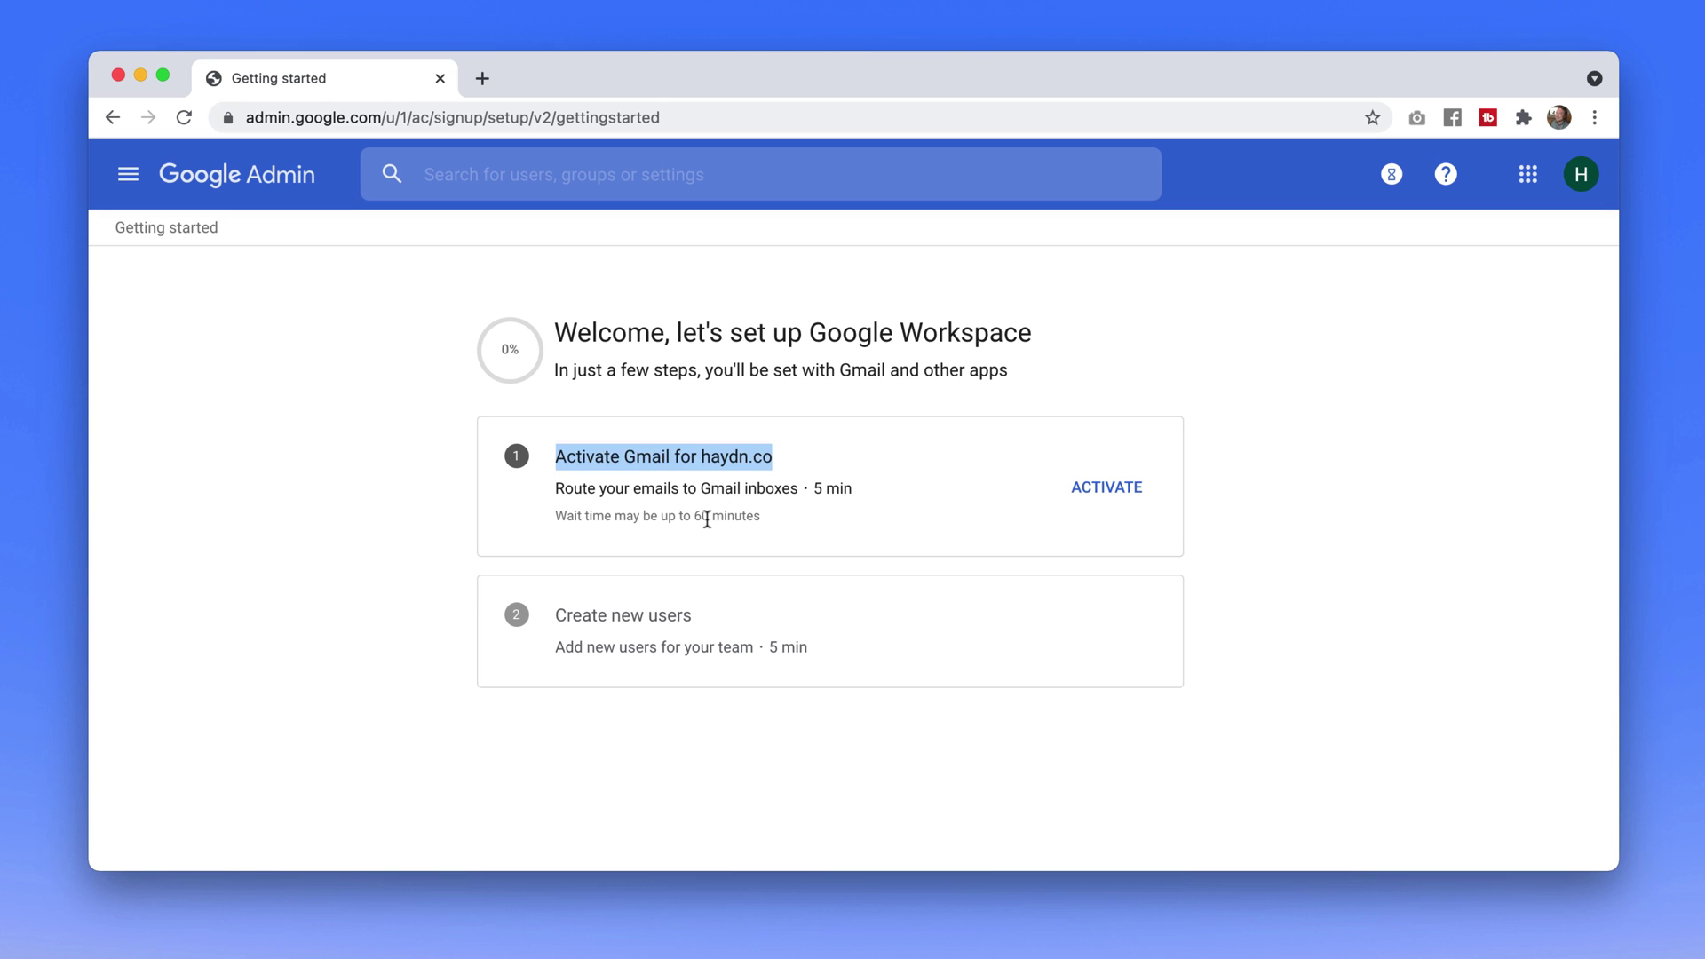
{"action": "left_click_drag", "start_coordinate": [709, 517], "coordinate": [790, 527]}
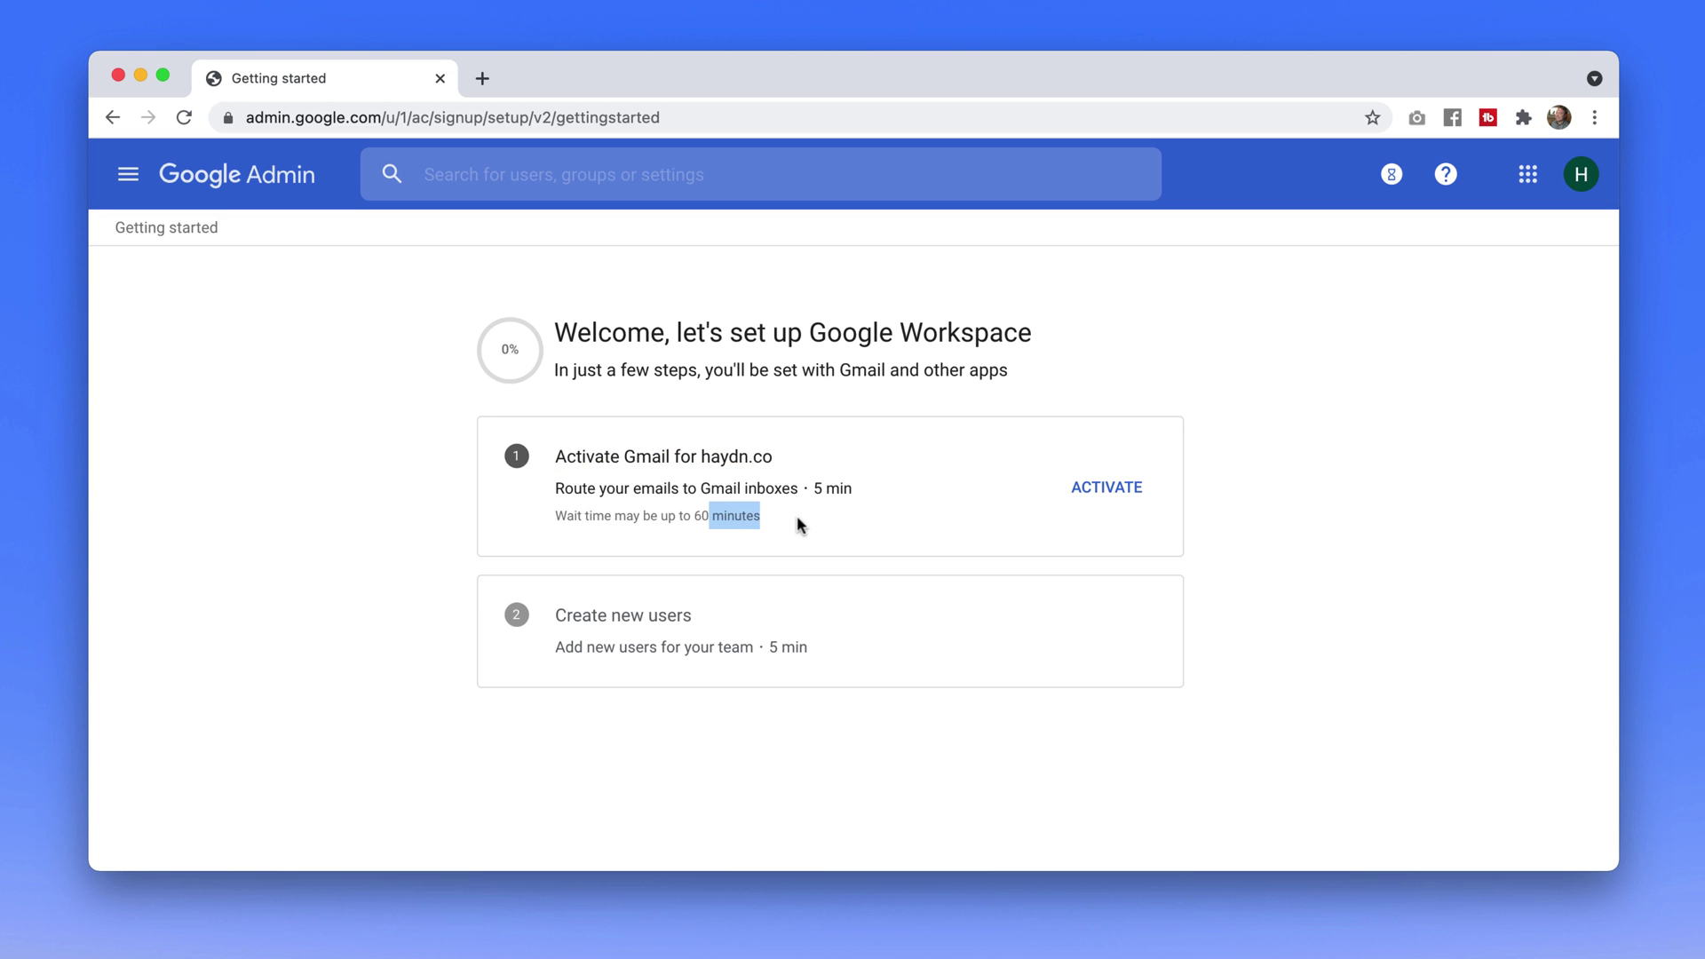
Switch Gmail activation for haydn.co to Manual activation and continue to the routing instructions
{"action": "left_click", "coordinate": [1092, 488]}
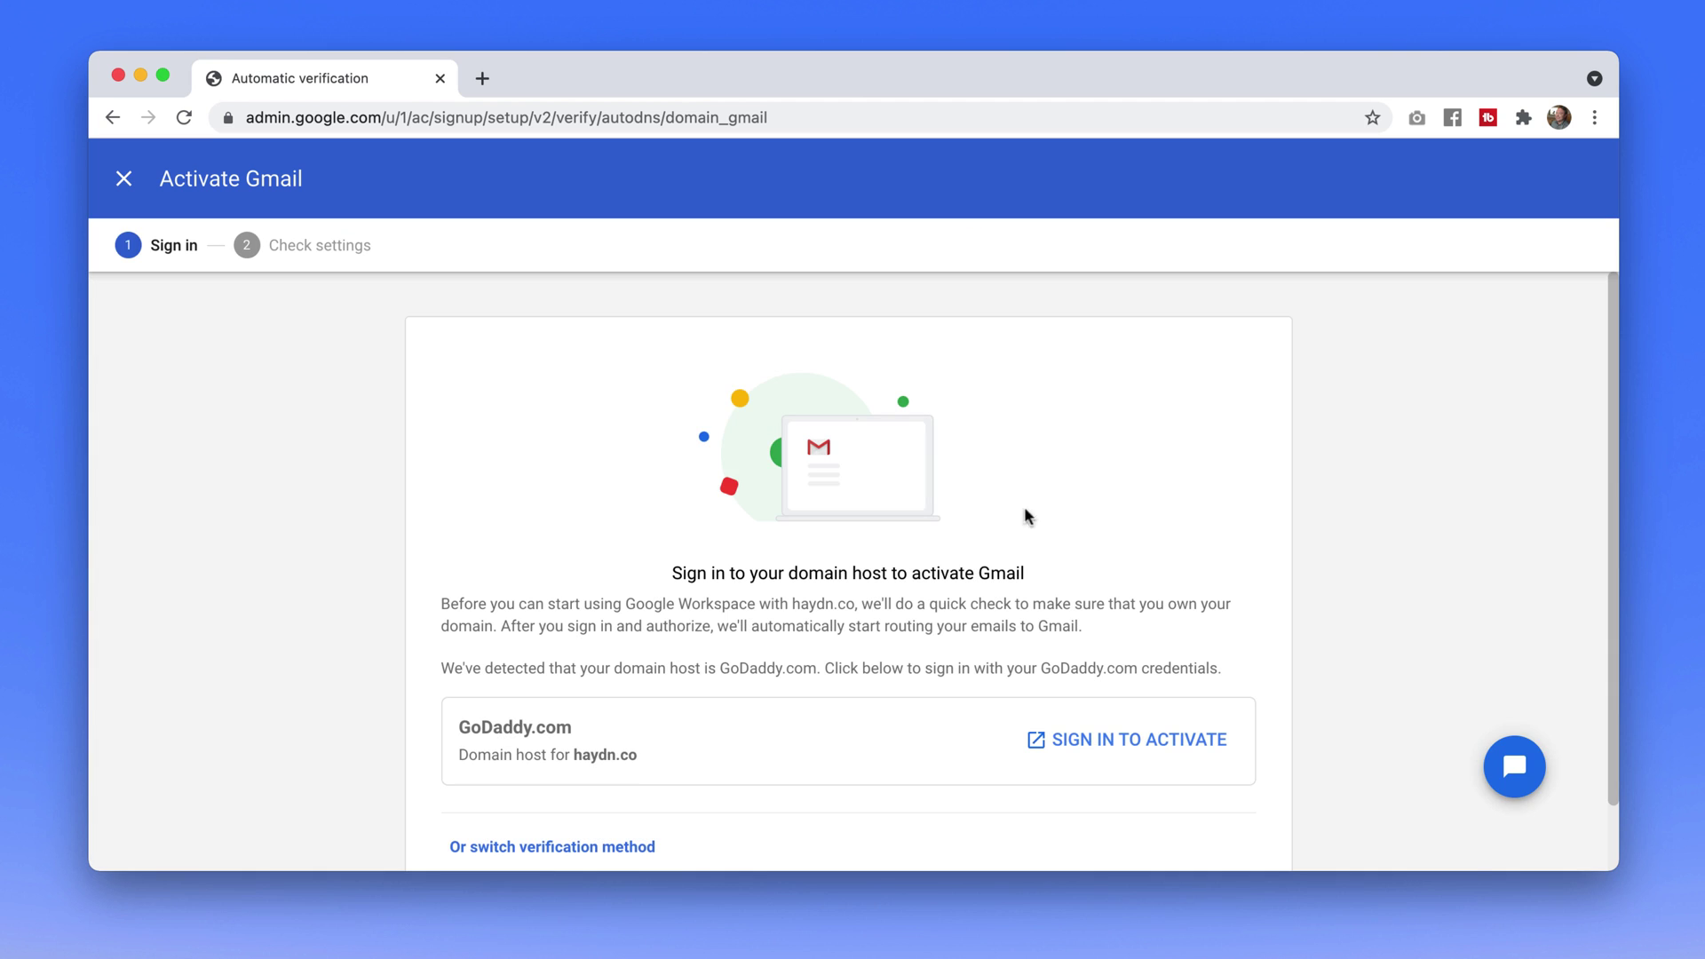
{"action": "scroll", "coordinate": [986, 538], "scroll_direction": "down", "scroll_amount": 2}
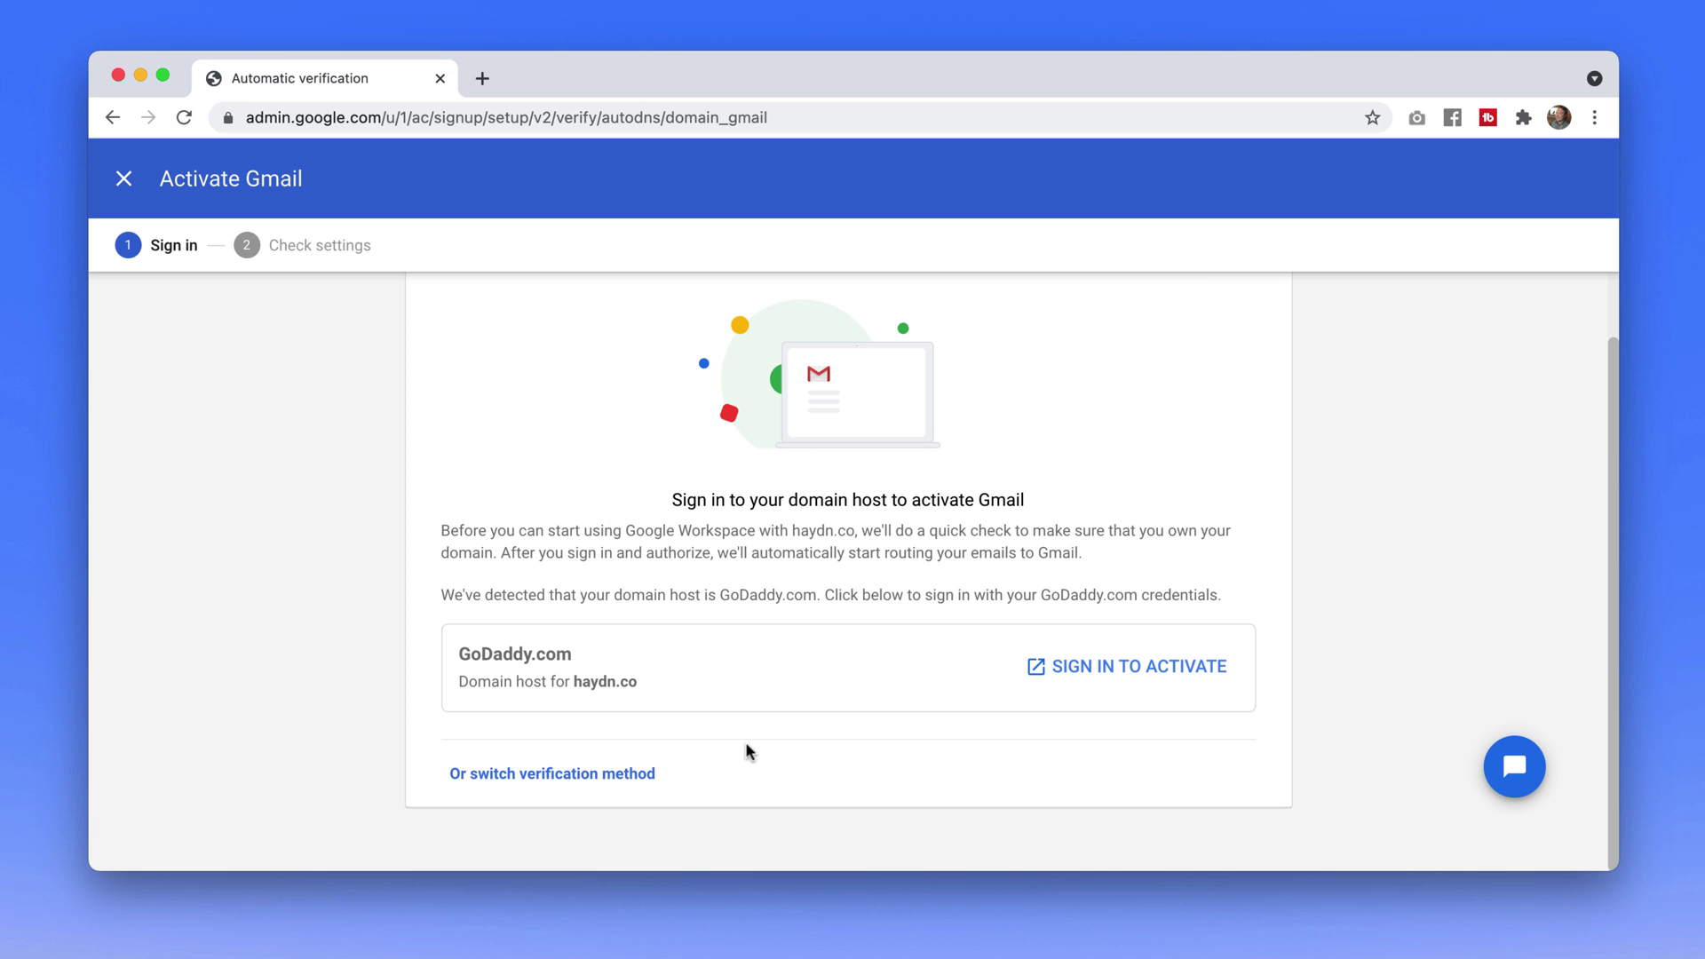
{"action": "left_click", "coordinate": [601, 780]}
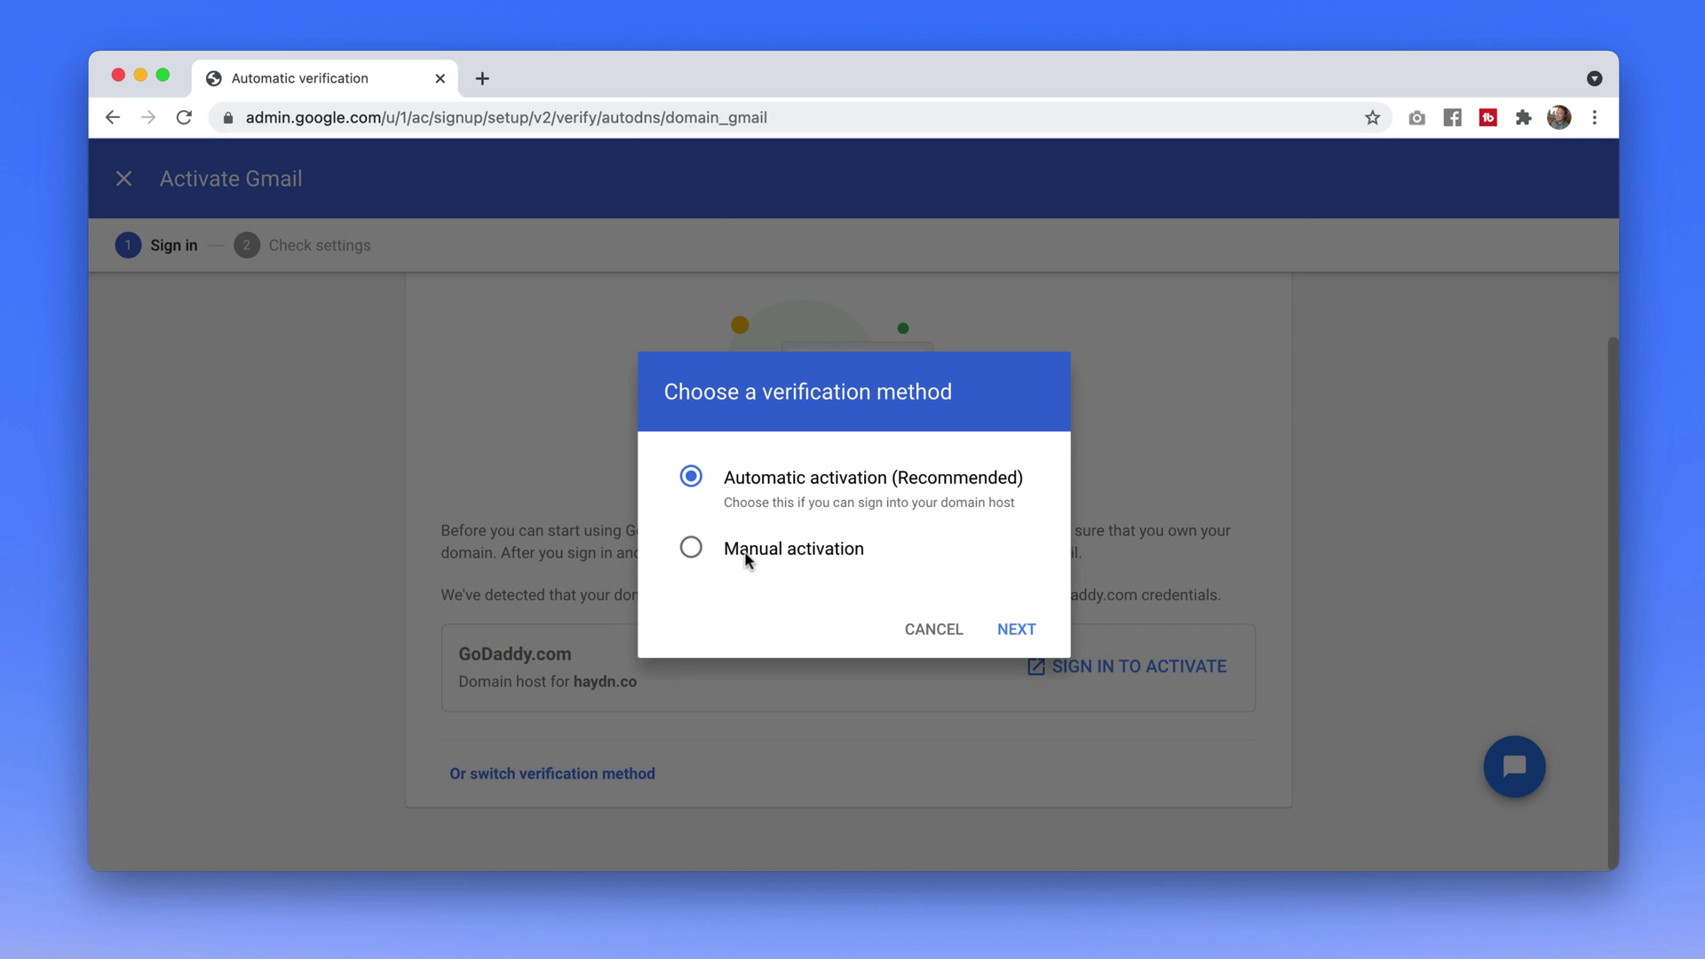
{"action": "left_click", "coordinate": [748, 554]}
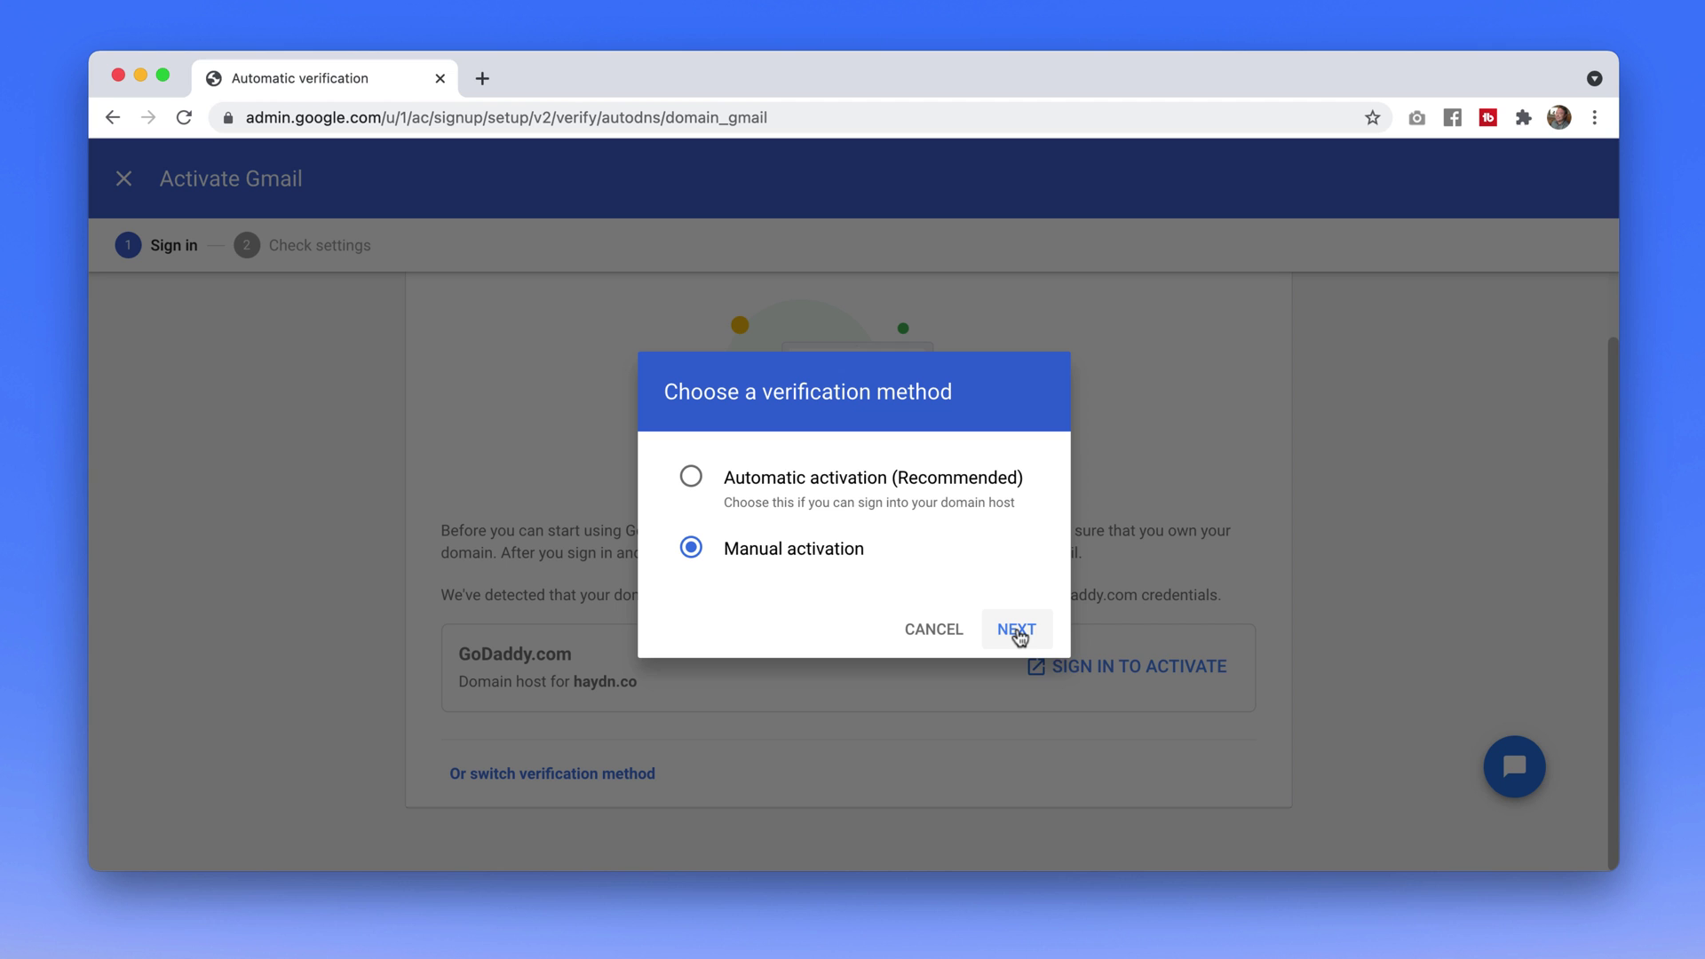
{"action": "left_click", "coordinate": [1017, 630]}
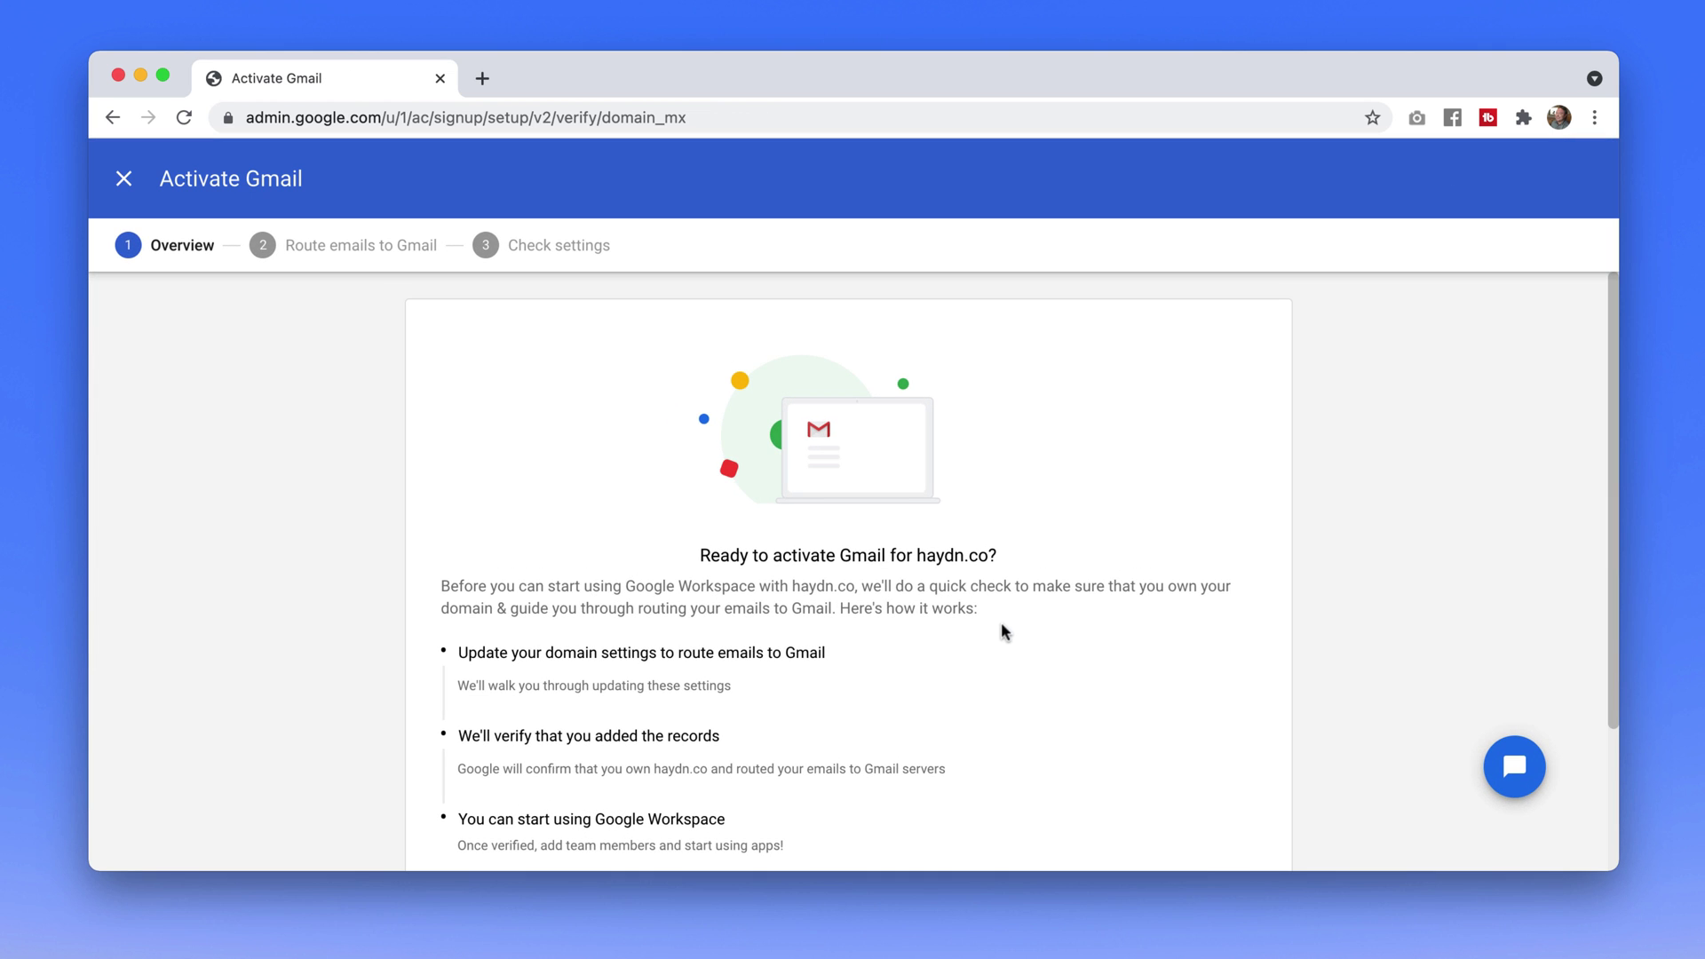
{"action": "scroll", "coordinate": [923, 626], "scroll_direction": "down", "scroll_amount": 5}
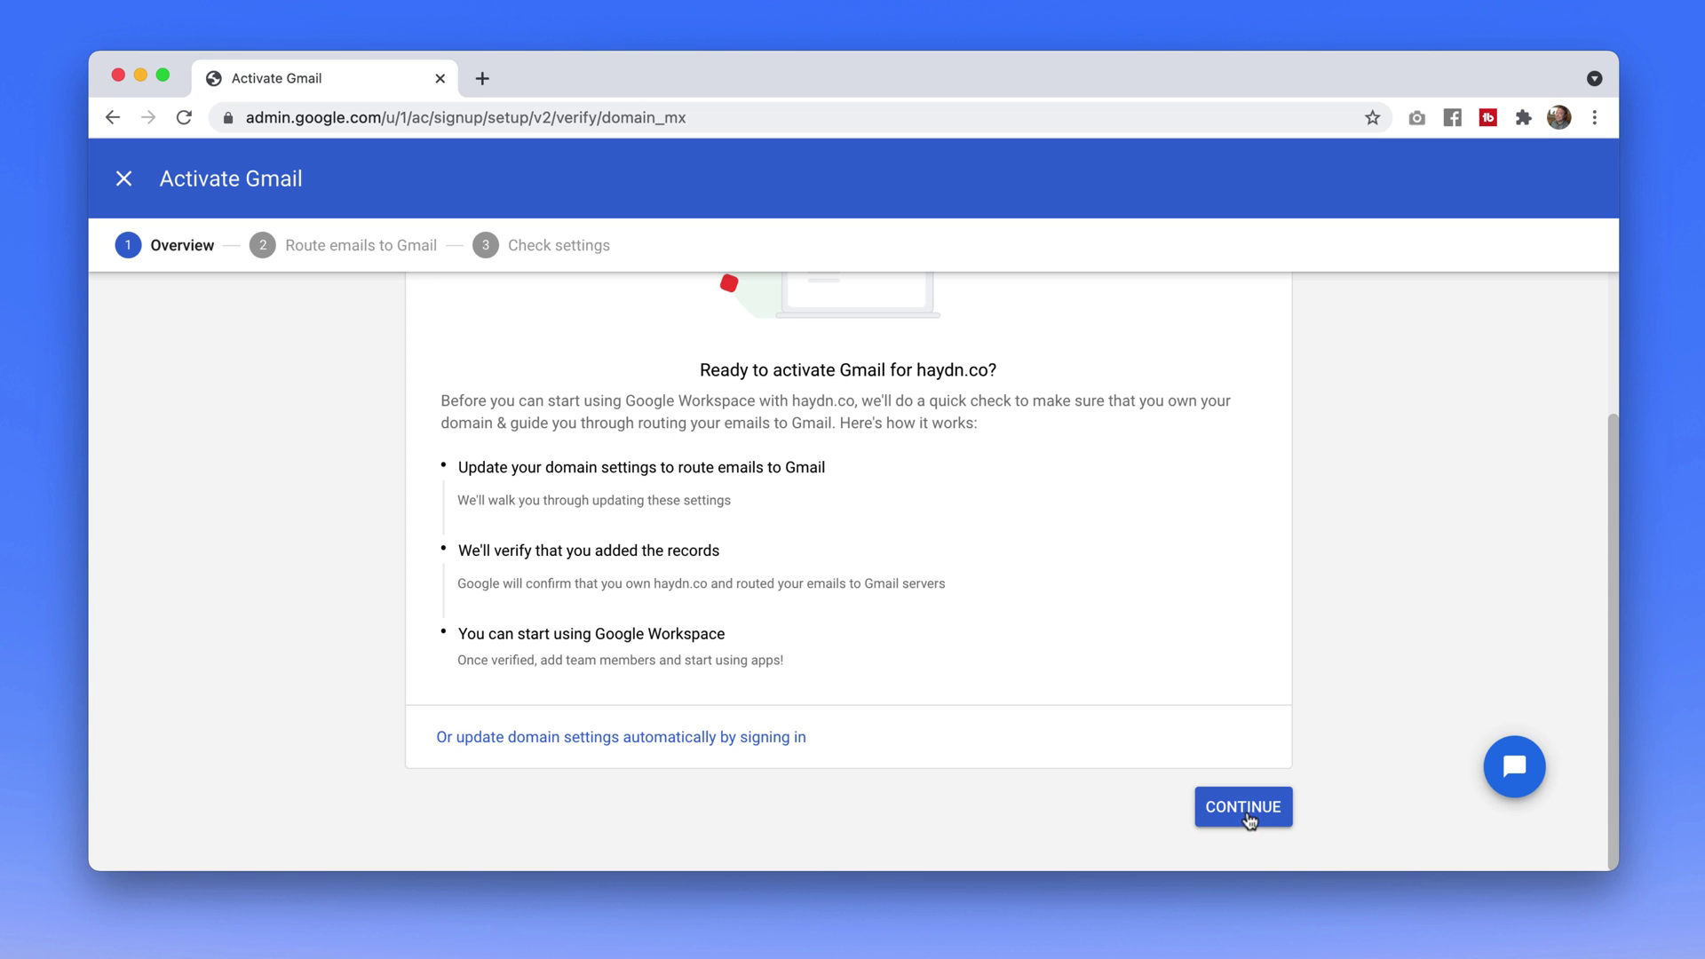
{"action": "left_click", "coordinate": [1245, 810]}
Read through the MX record steps, highlighting 'go to your MX records', before moving to GoDaddy
{"action": "scroll", "coordinate": [1003, 752], "scroll_direction": "down", "scroll_amount": 10}
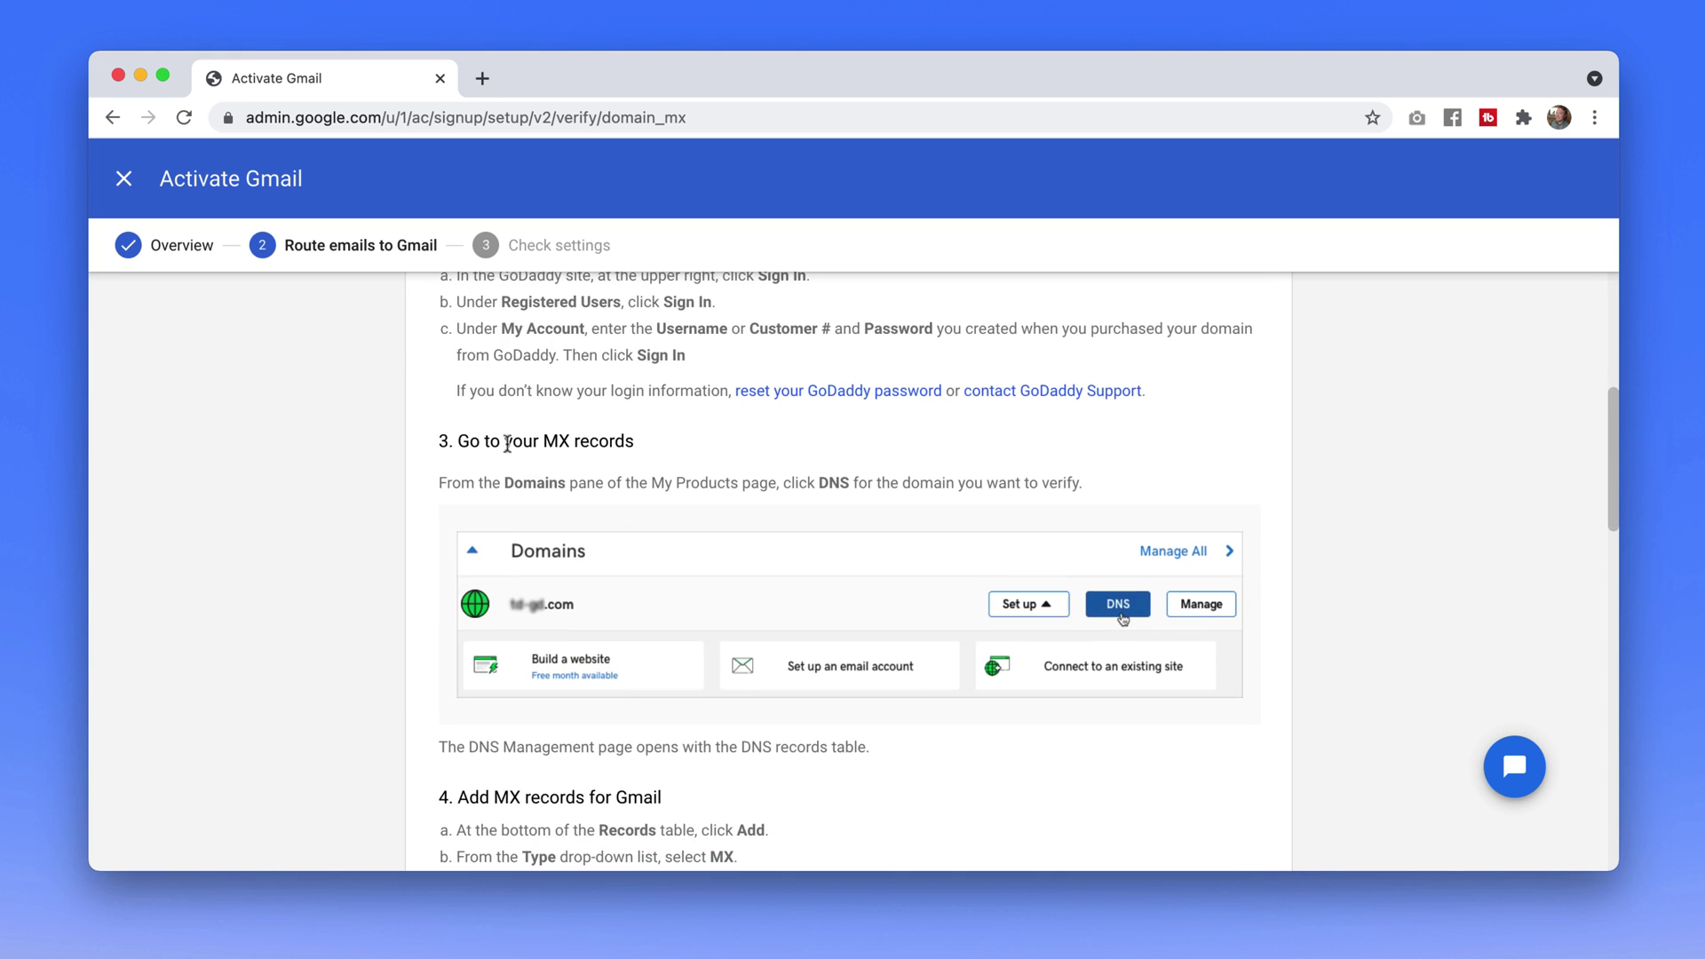
{"action": "left_click_drag", "start_coordinate": [507, 443], "coordinate": [641, 449]}
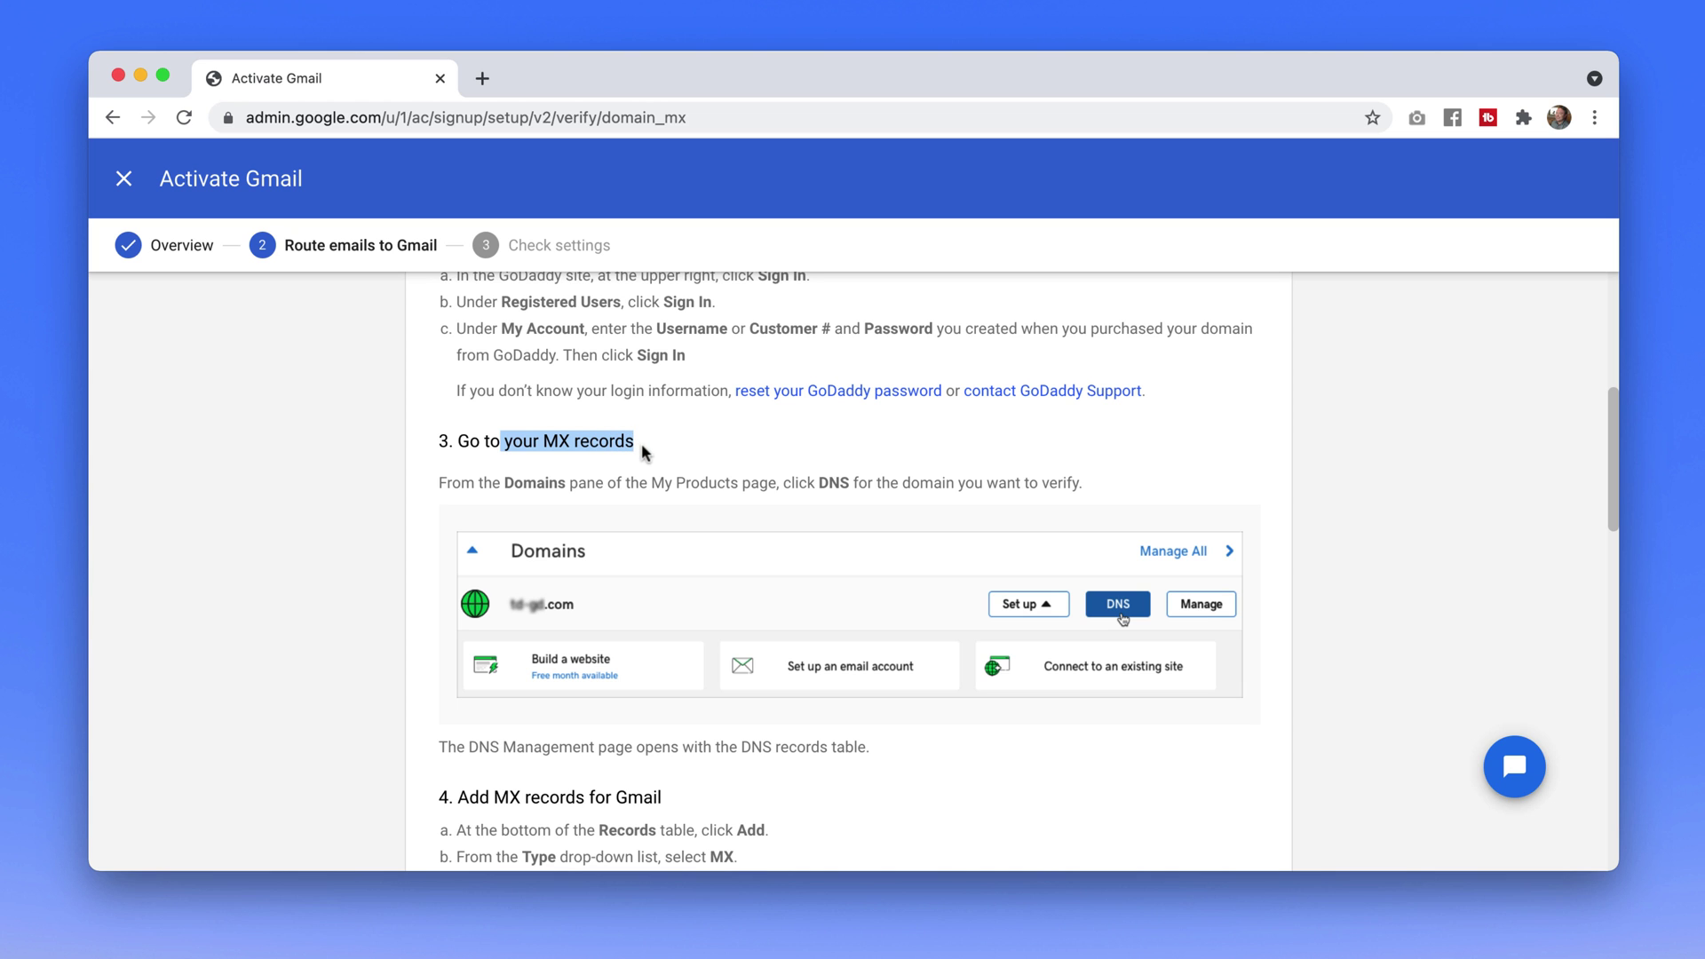
{"action": "scroll", "coordinate": [710, 558], "scroll_direction": "down", "scroll_amount": 10}
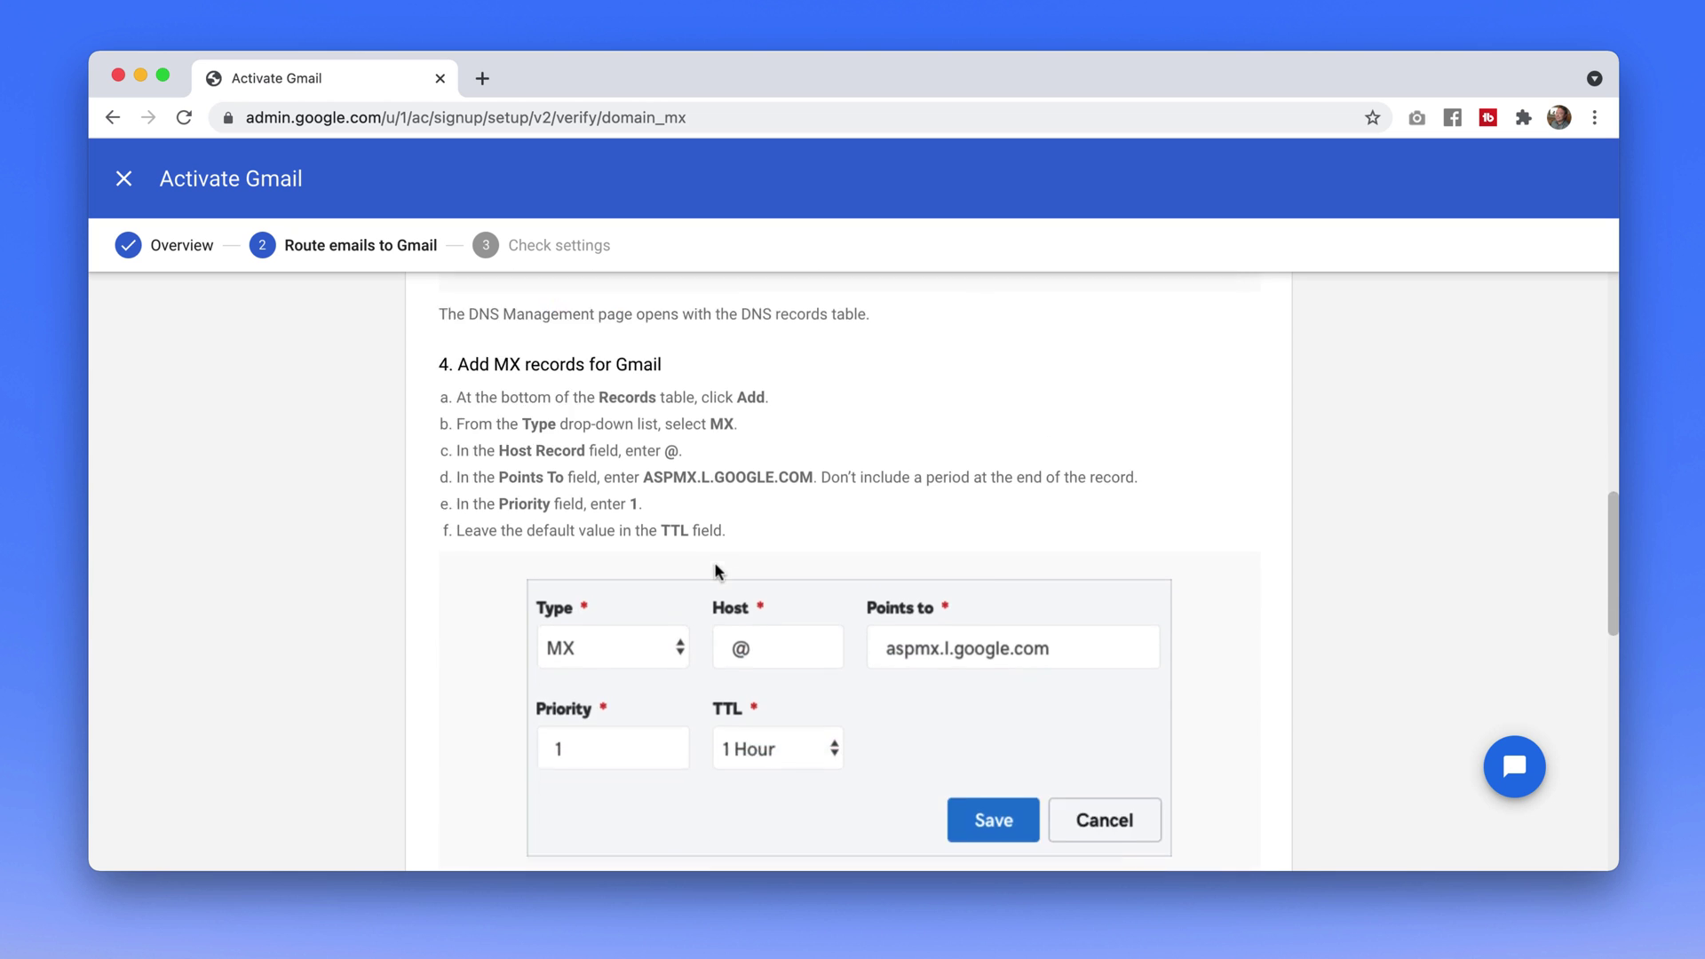
{"action": "scroll", "coordinate": [716, 568], "scroll_direction": "down", "scroll_amount": 10}
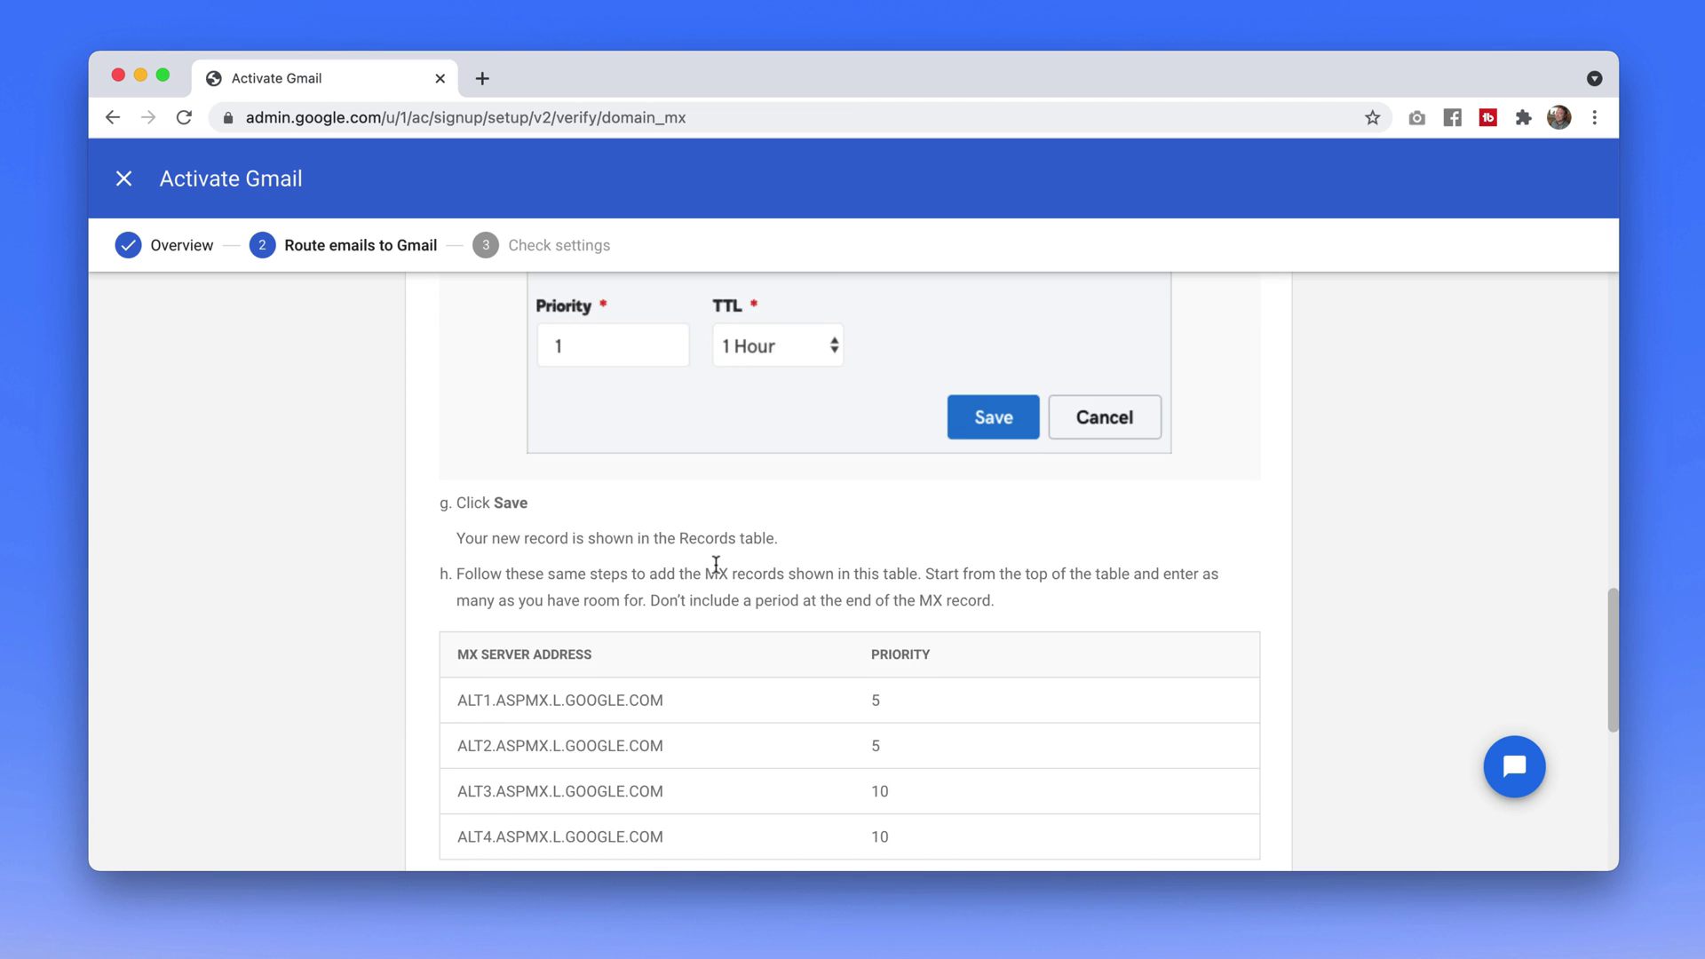
{"action": "scroll", "coordinate": [716, 571], "scroll_direction": "up", "scroll_amount": 3}
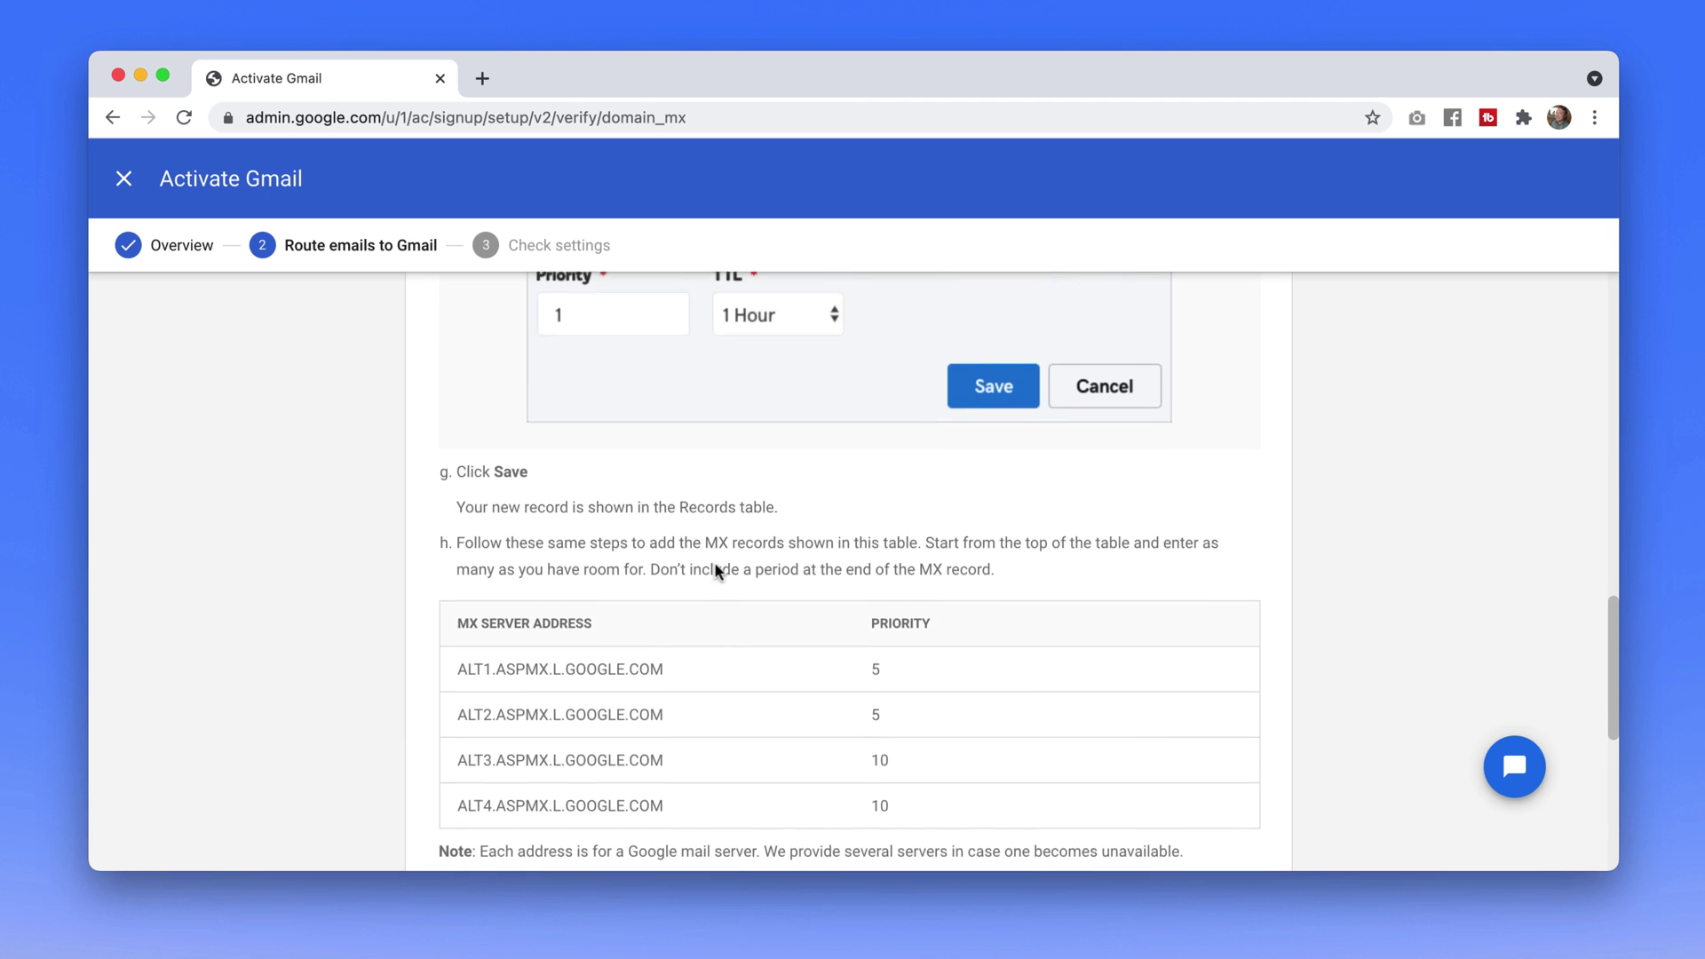
{"action": "scroll", "coordinate": [715, 571], "scroll_direction": "down", "scroll_amount": 2}
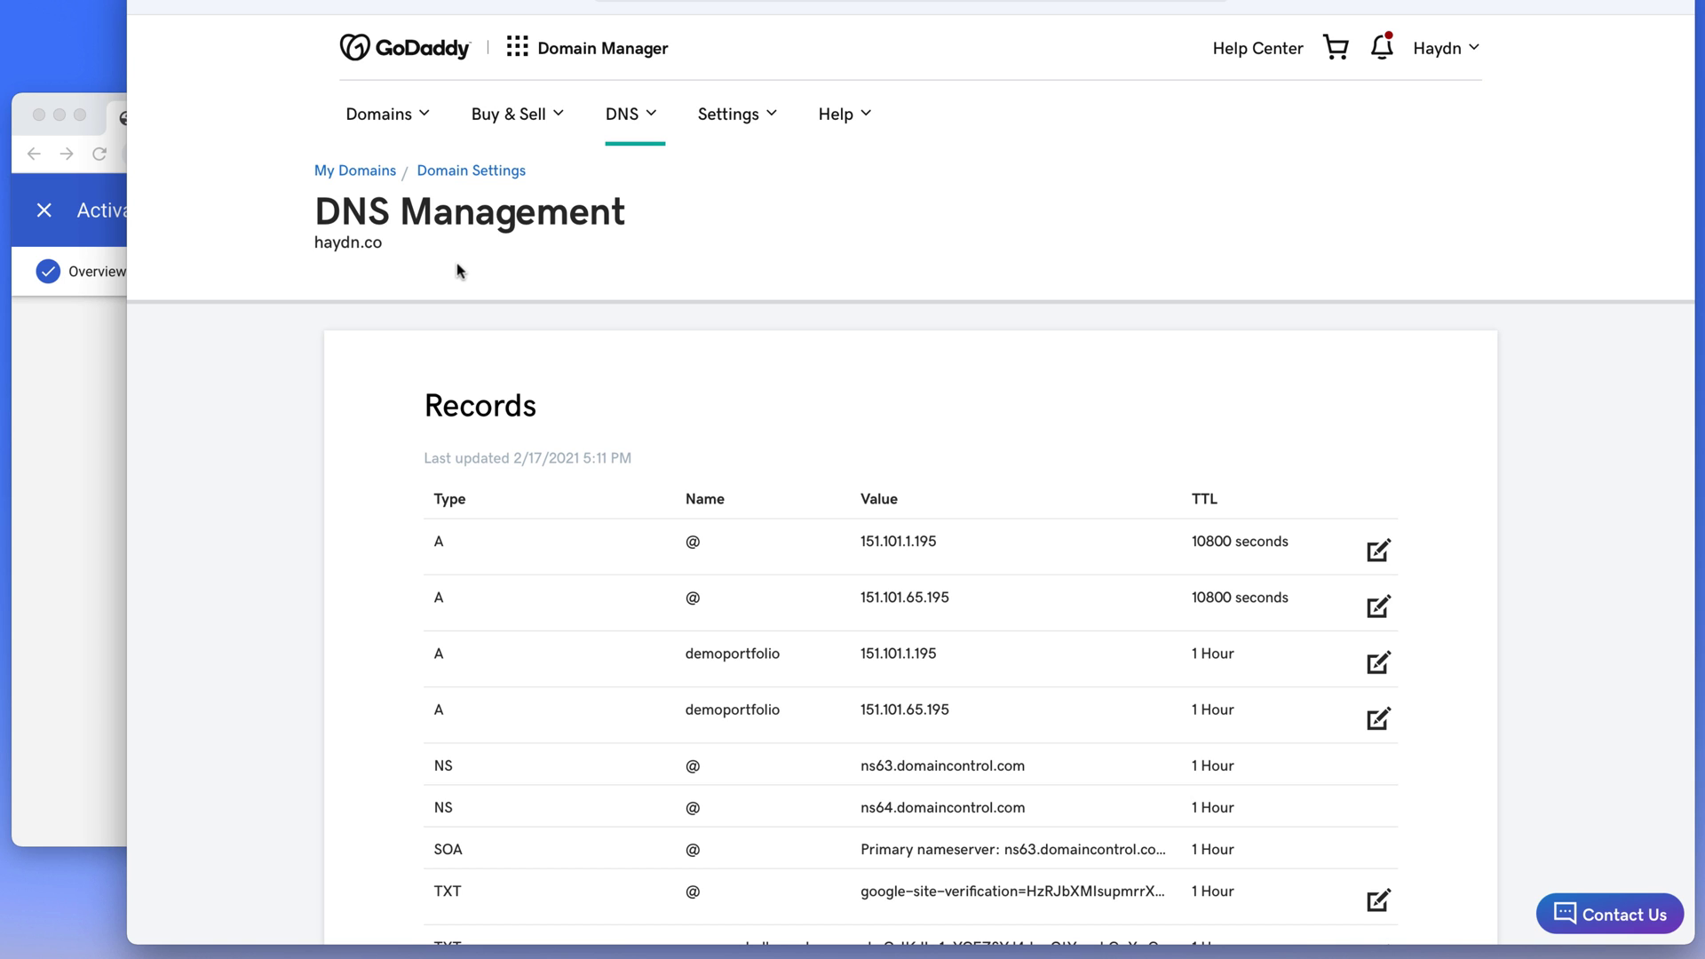
Add a new MX record in GoDaddy and copy ALT1.ASPMX.L.GOOGLE.COM from the setup guide
{"action": "scroll", "coordinate": [532, 412], "scroll_direction": "down", "scroll_amount": 5}
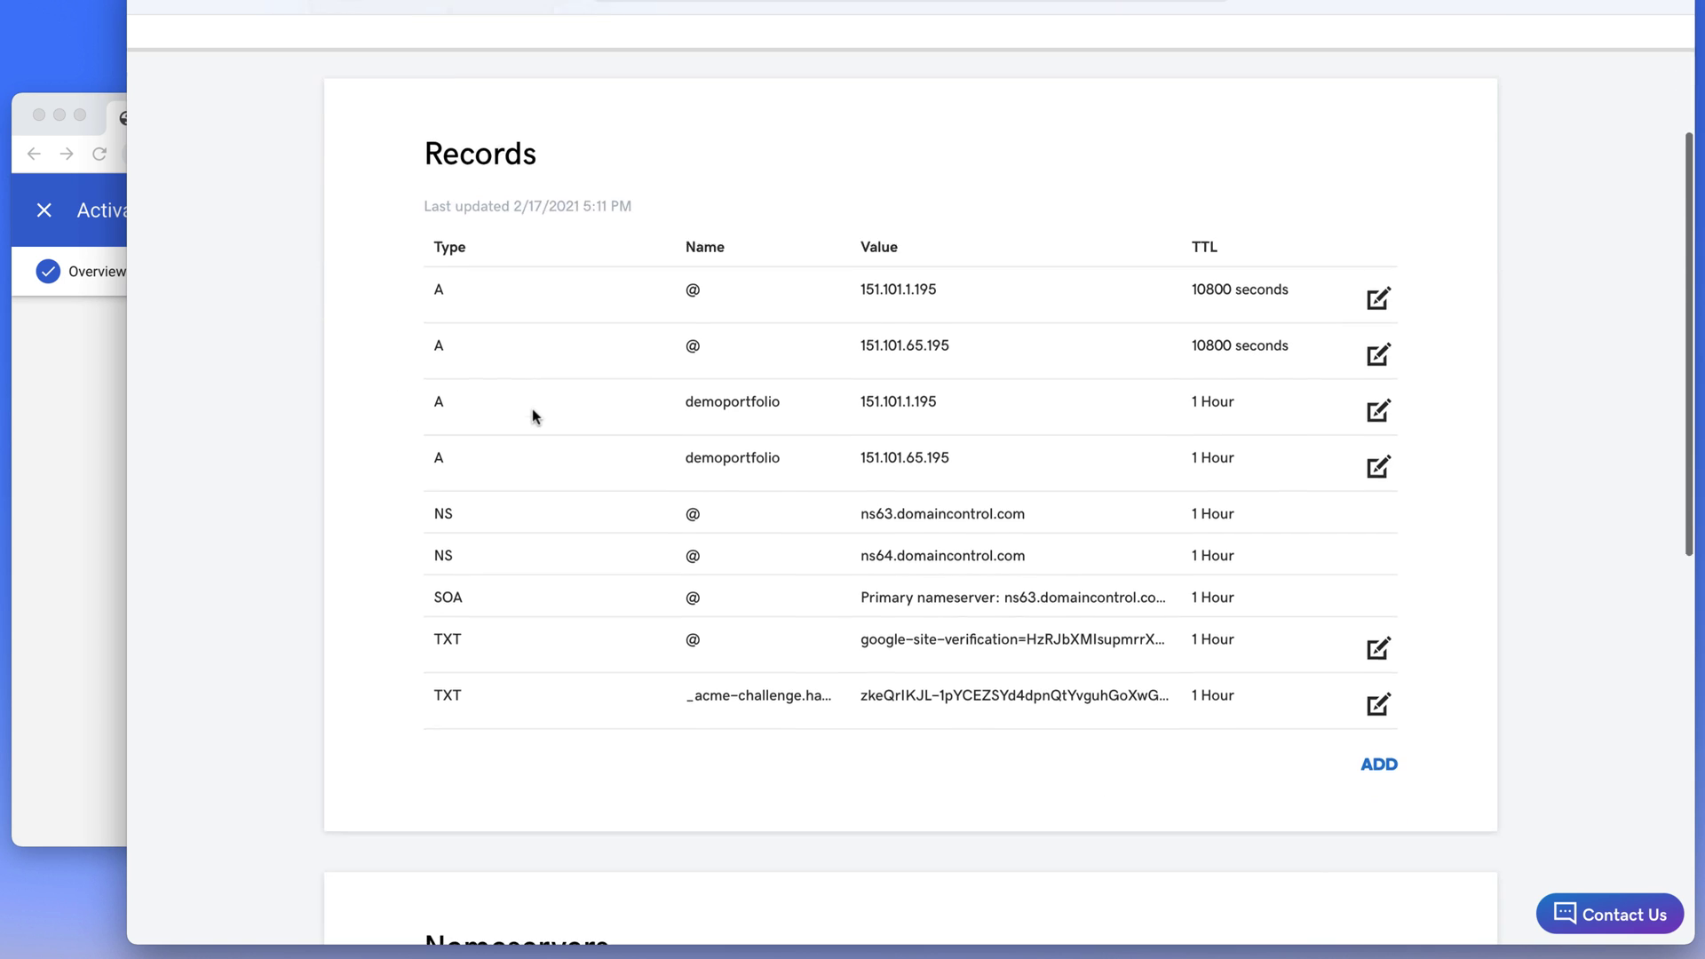
{"action": "left_click", "coordinate": [1377, 646]}
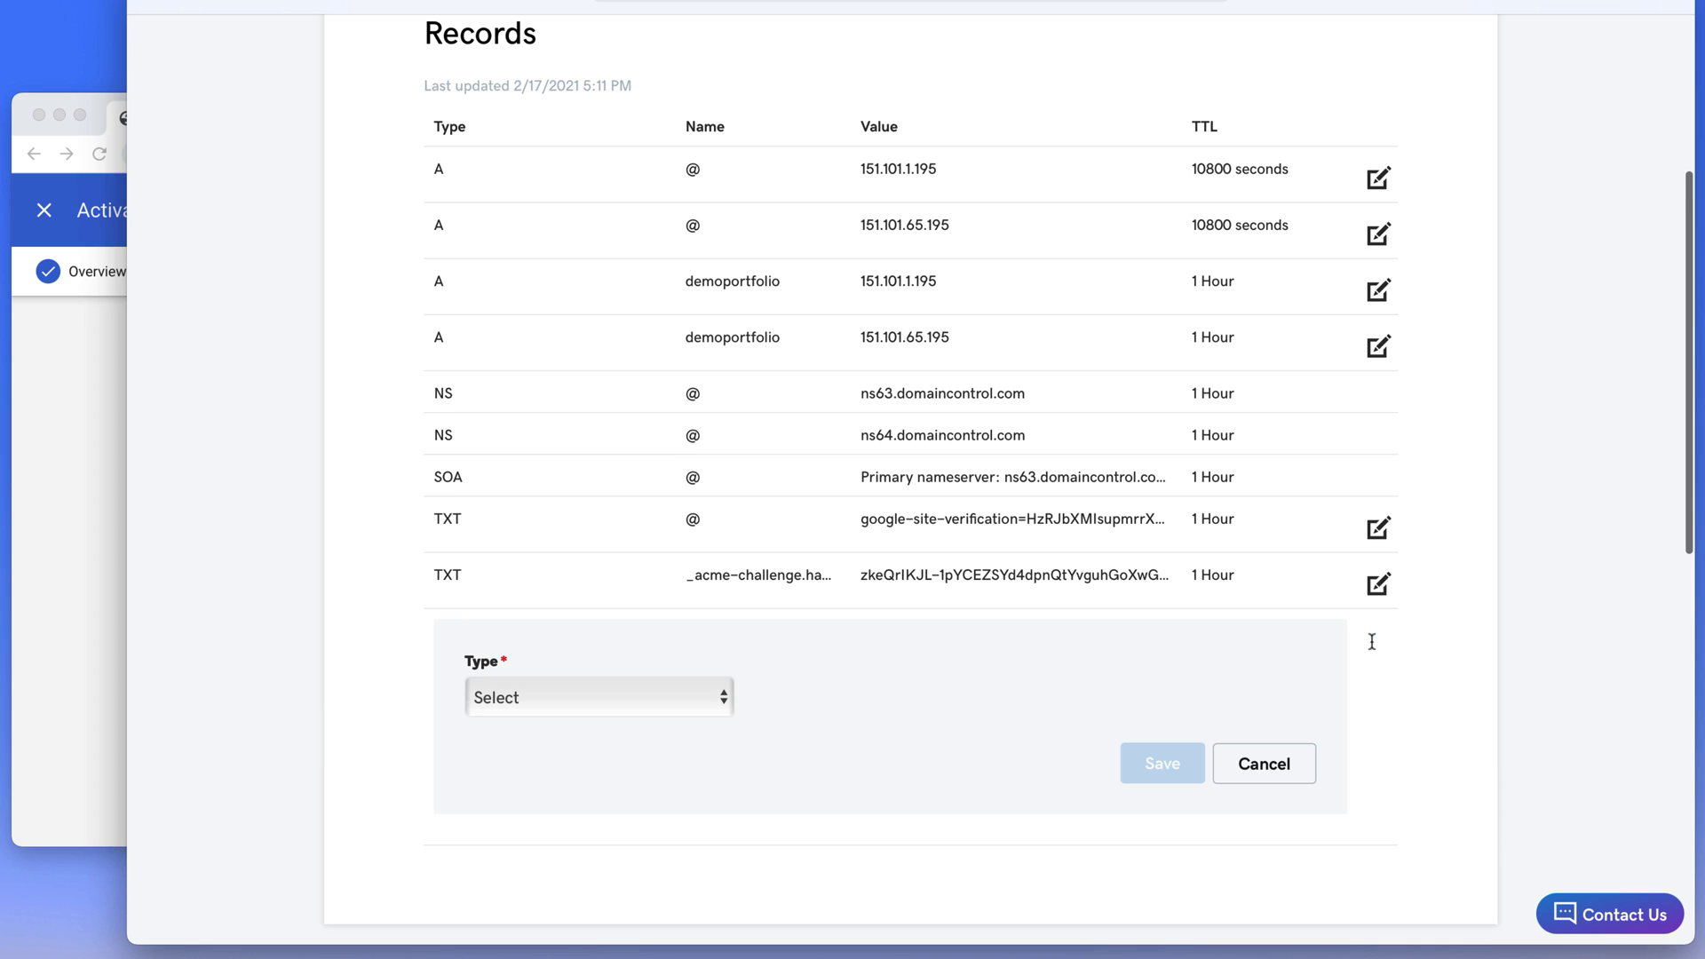
{"action": "scroll", "coordinate": [563, 706], "scroll_direction": "down", "scroll_amount": 2}
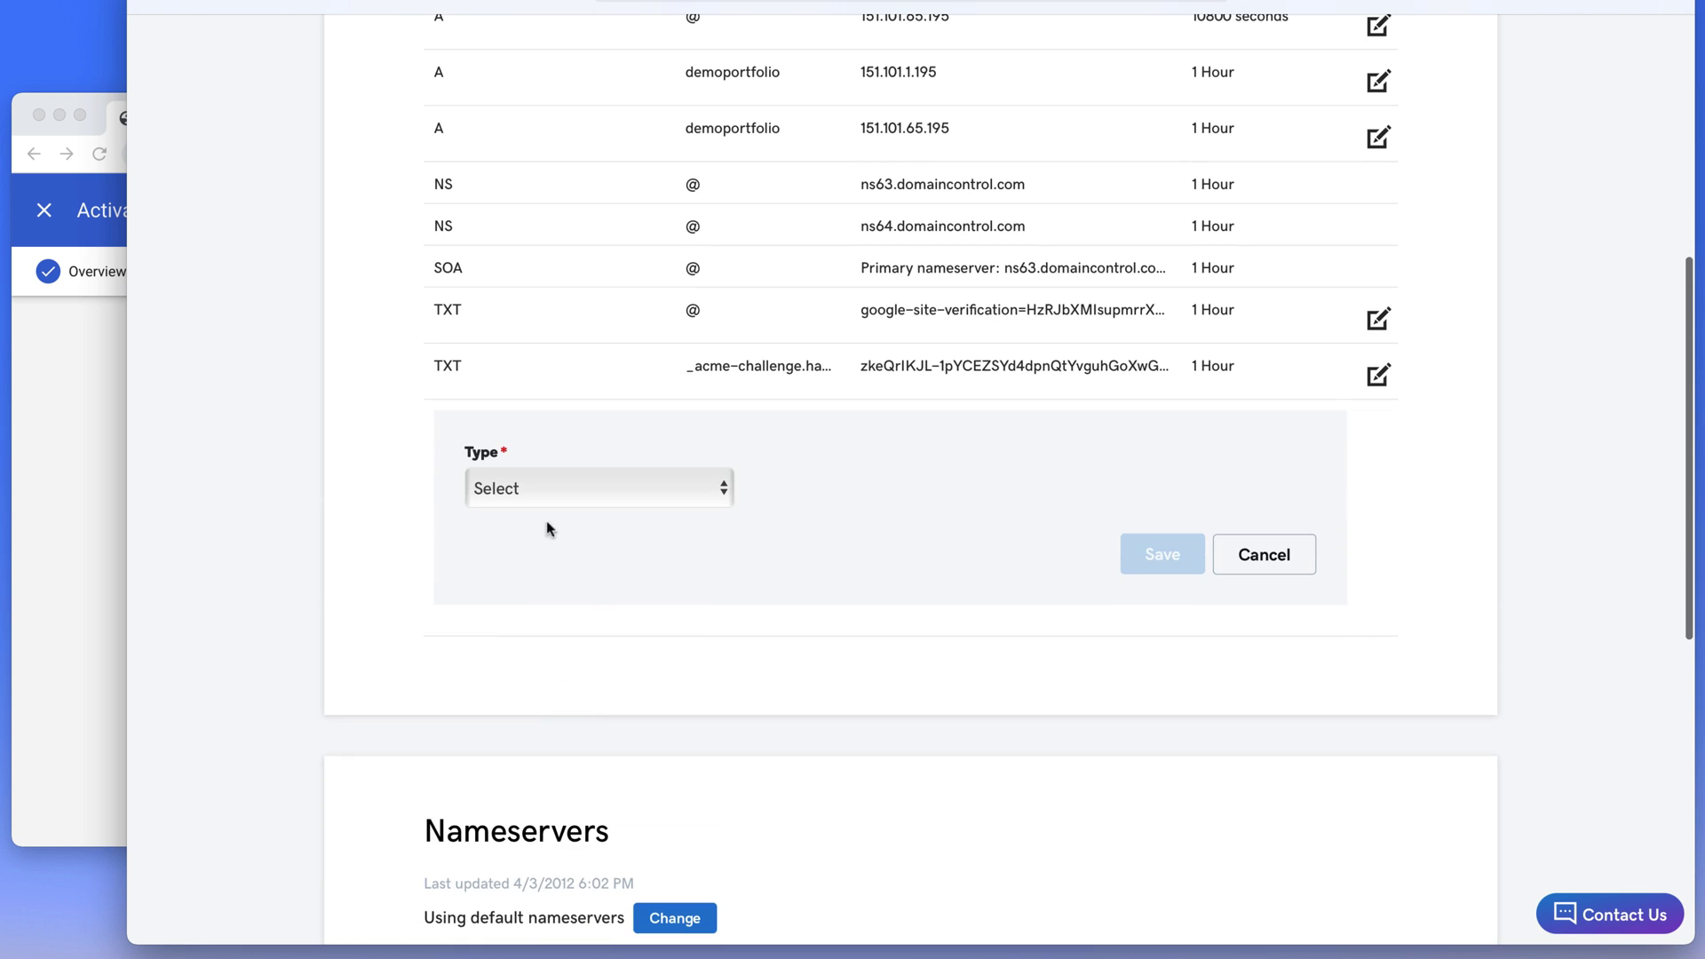
{"action": "left_click", "coordinate": [536, 490]}
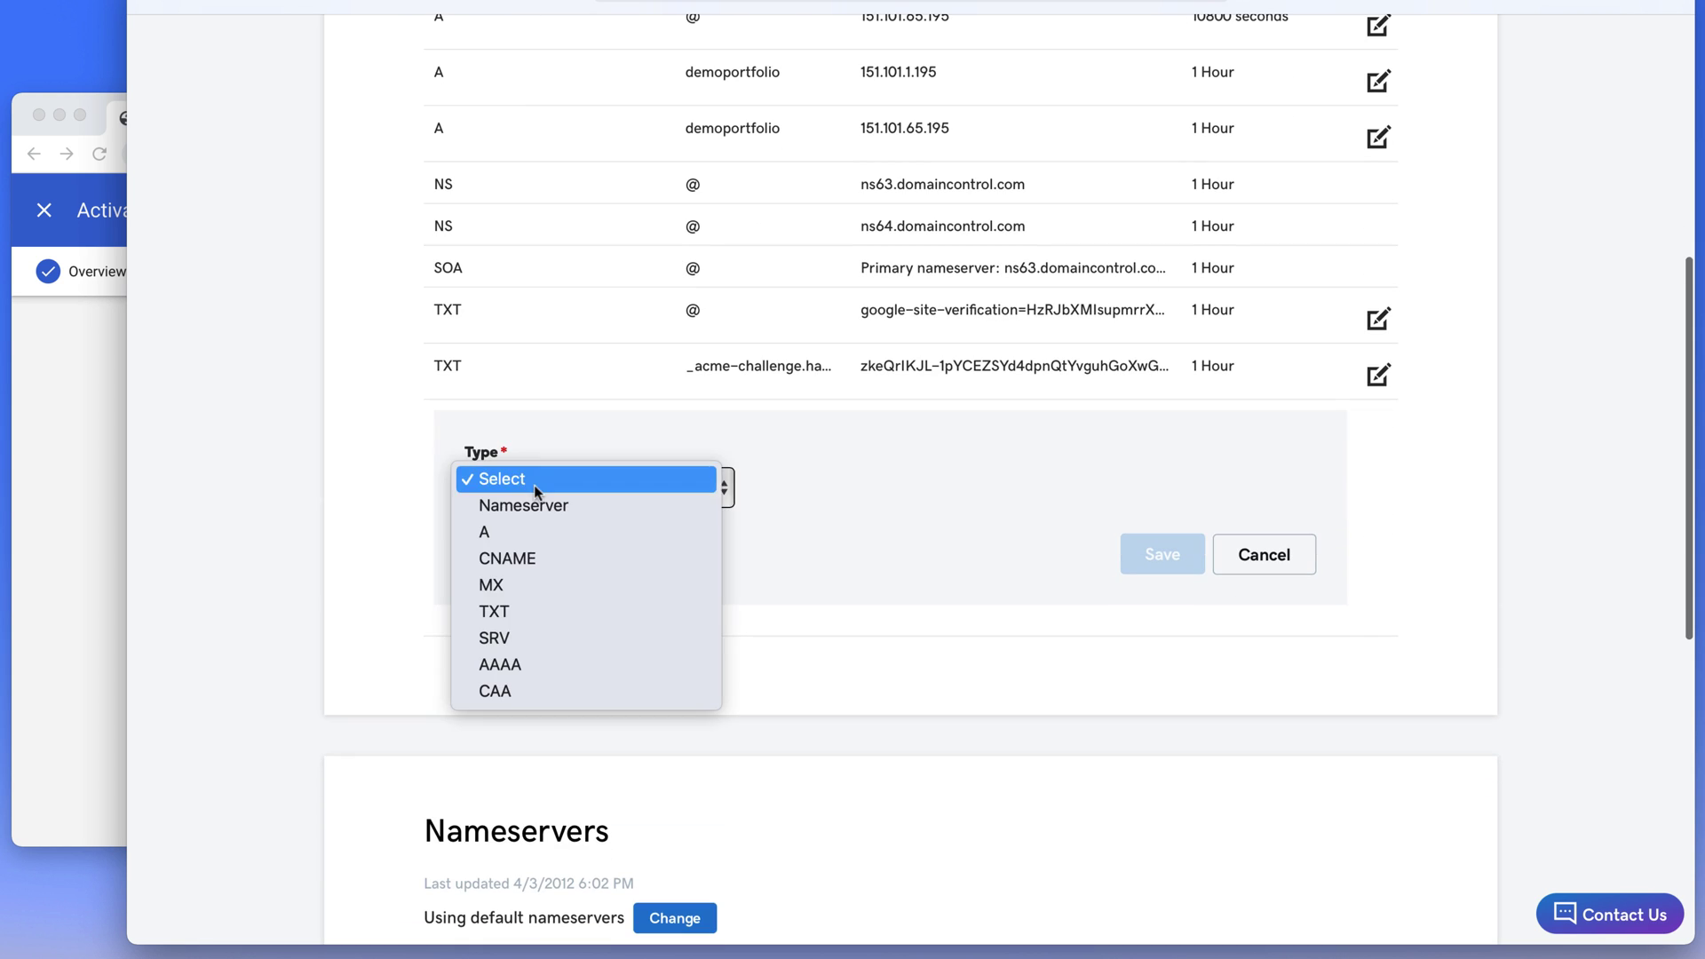
{"action": "left_click", "coordinate": [510, 582]}
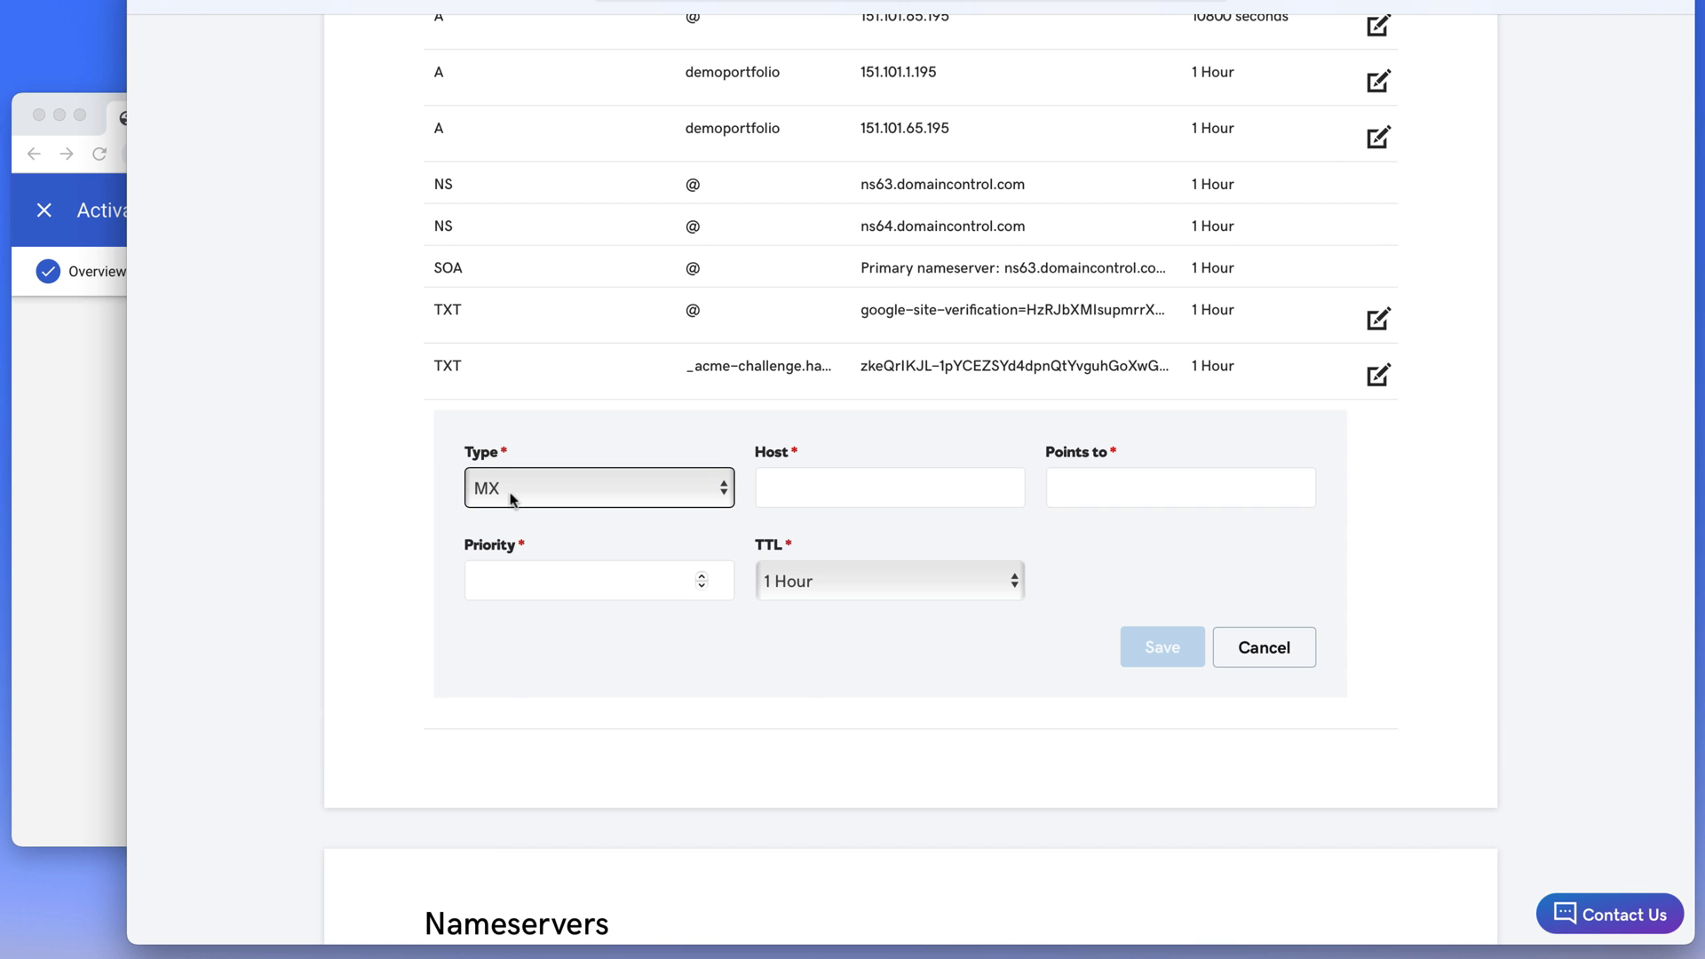
{"action": "left_click", "coordinate": [71, 415]}
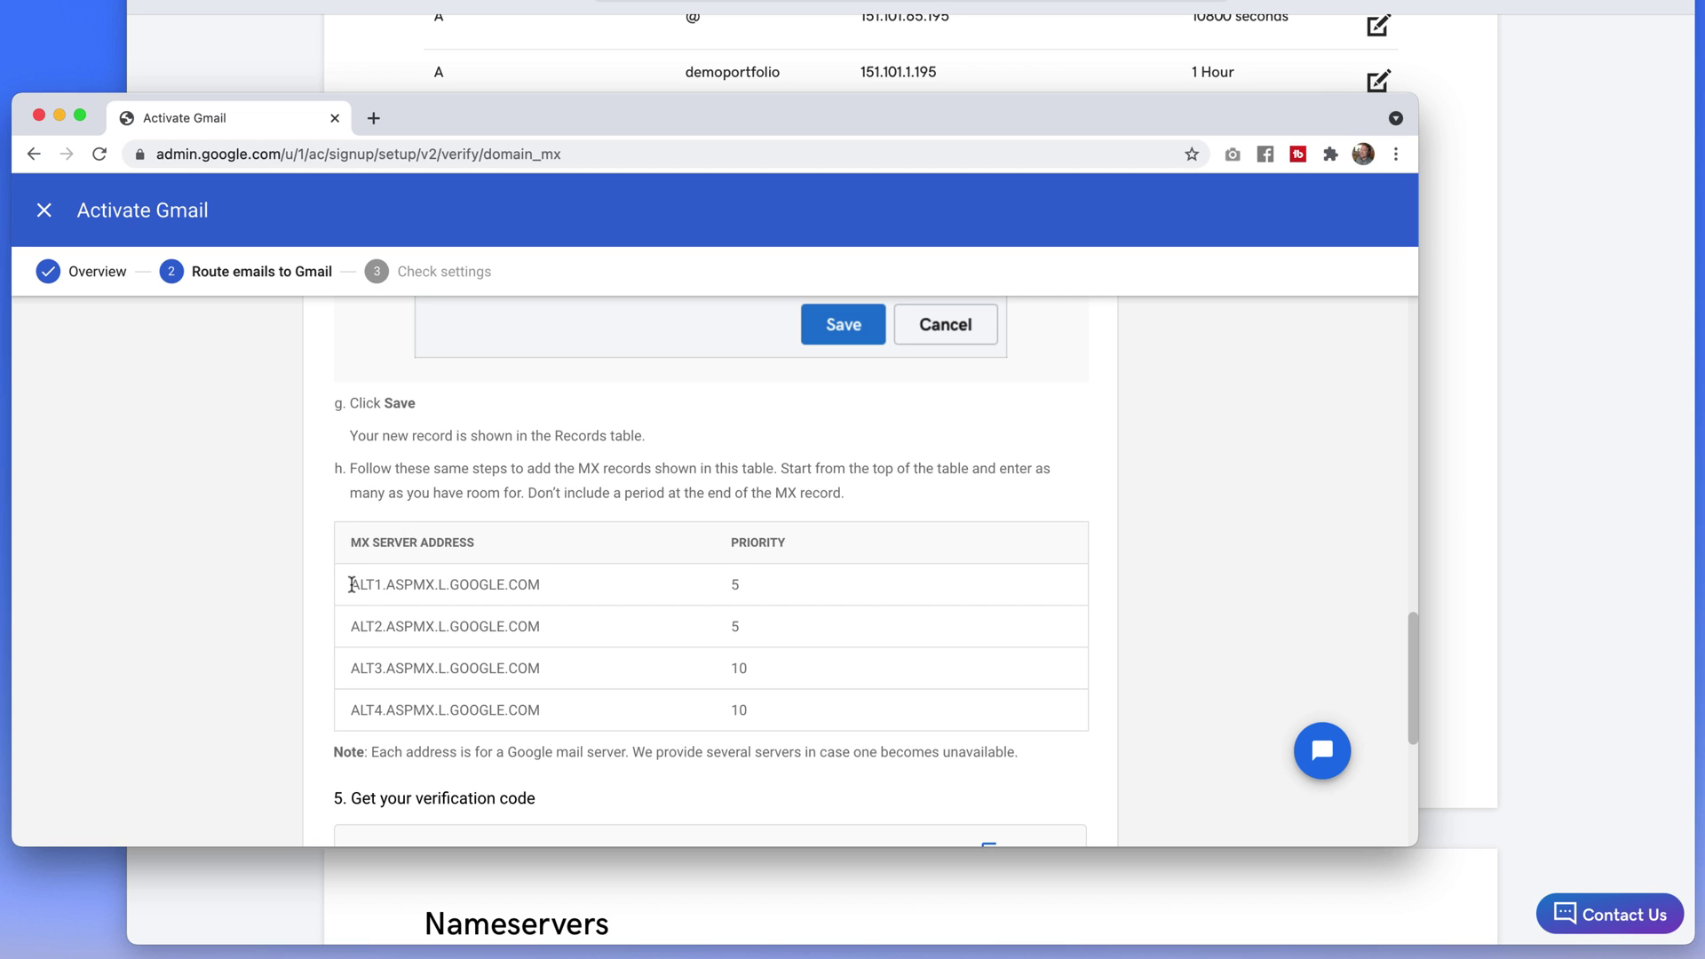
{"action": "left_click_drag", "start_coordinate": [352, 585], "coordinate": [545, 592]}
{"action": "key", "text": "super+c"}
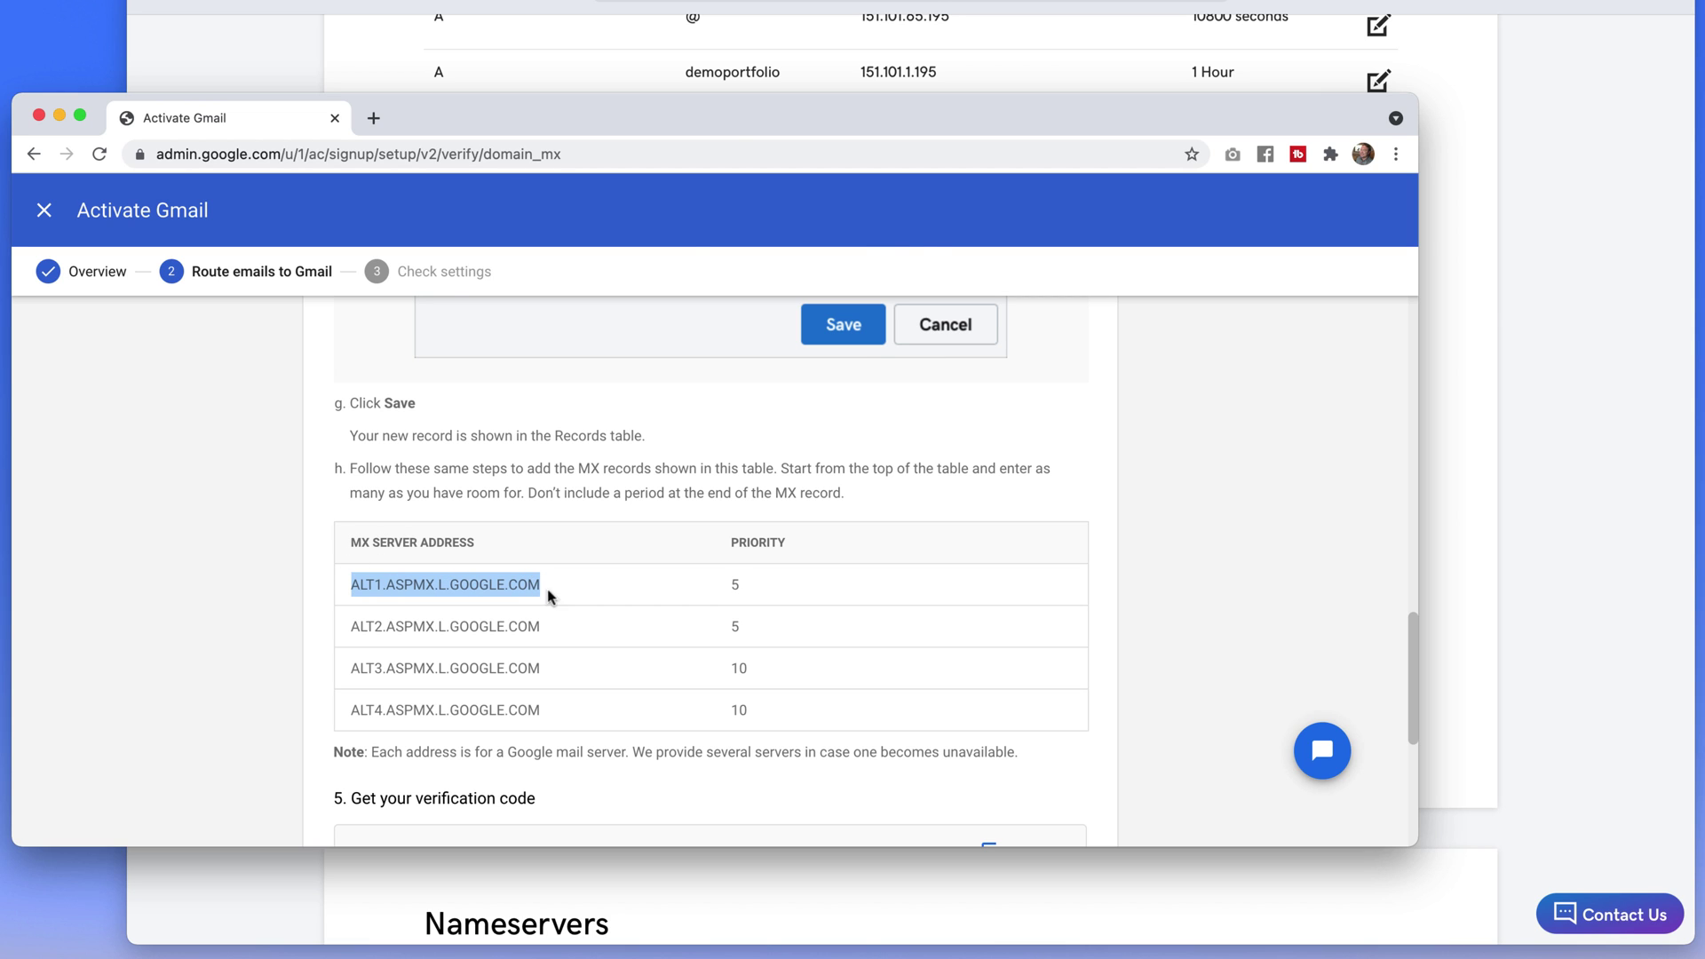
{"action": "left_click", "coordinate": [1527, 566]}
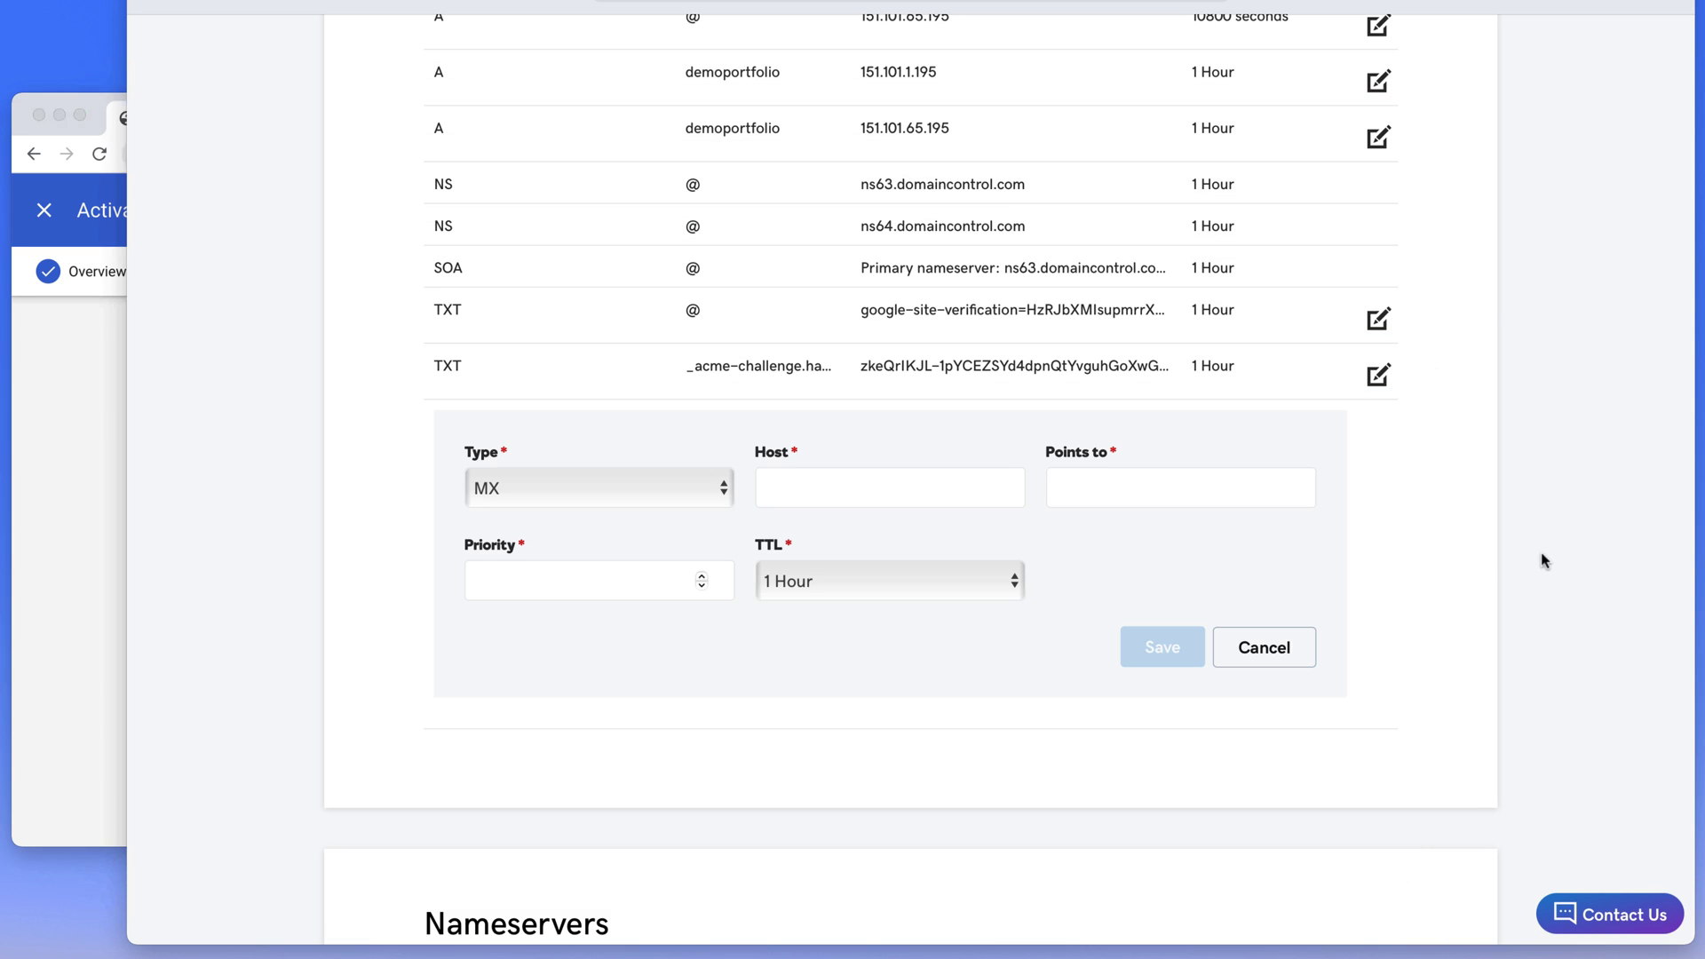
Fill the MX record with host @, ALT1.ASPMX.L.GOOGLE.COM and priority 5, and save it
{"action": "left_click", "coordinate": [847, 491]}
{"action": "type", "text": "@"}
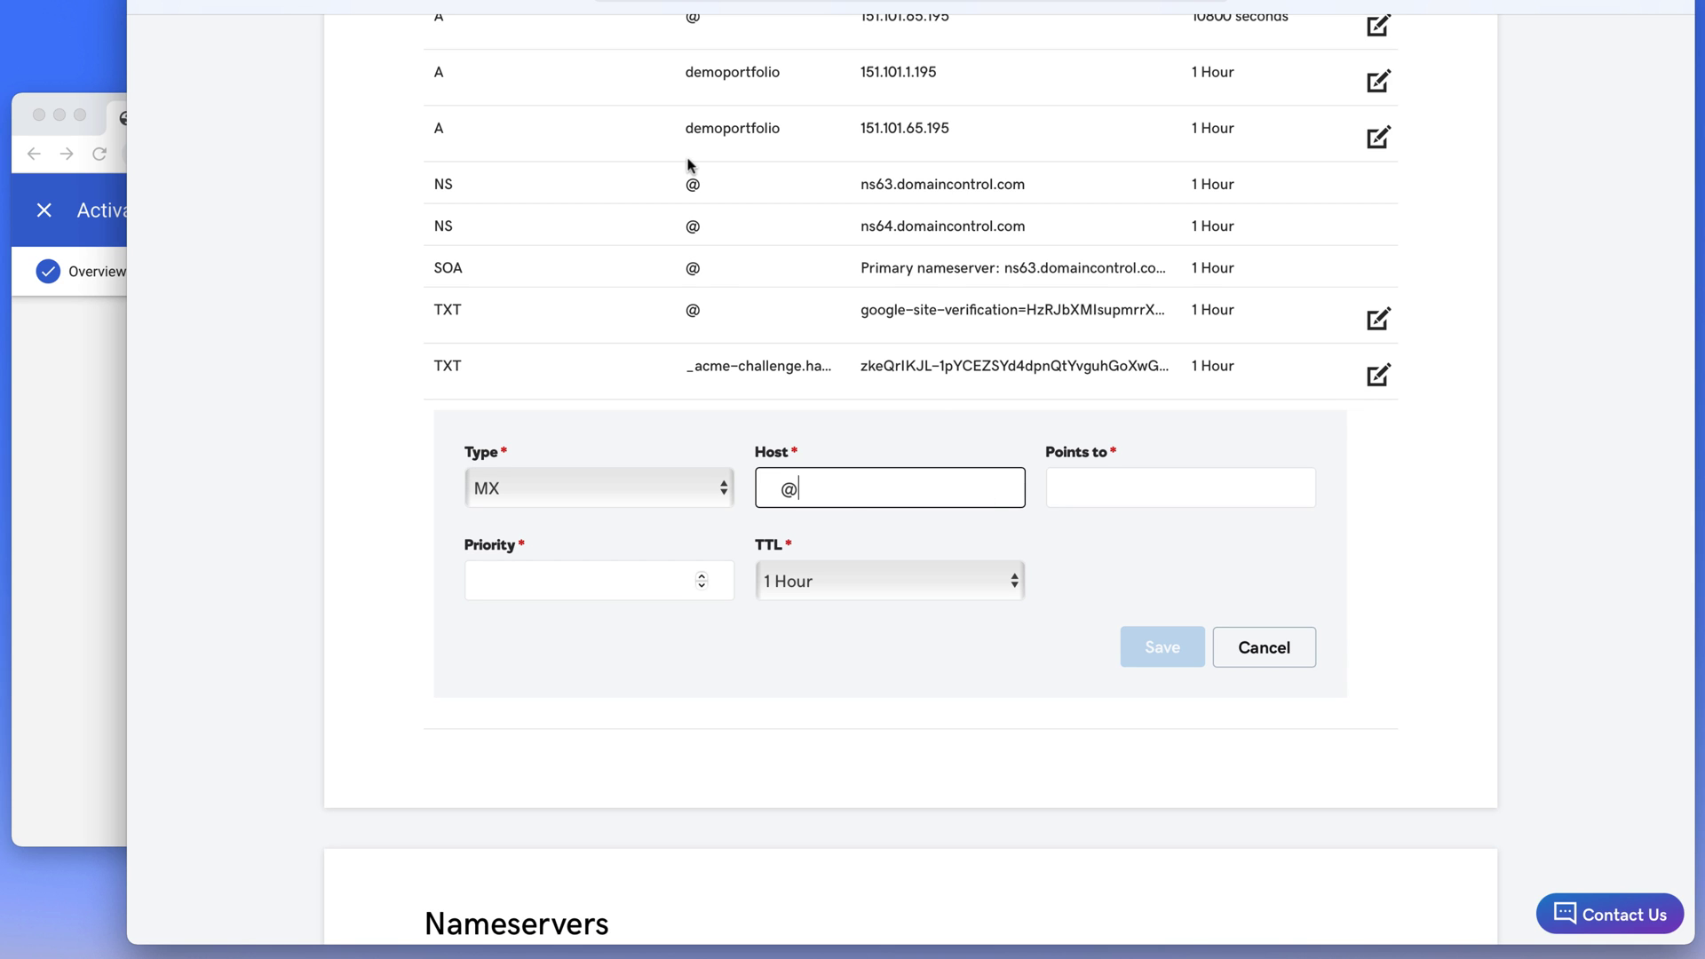
{"action": "scroll", "coordinate": [688, 169], "scroll_direction": "up", "scroll_amount": 2}
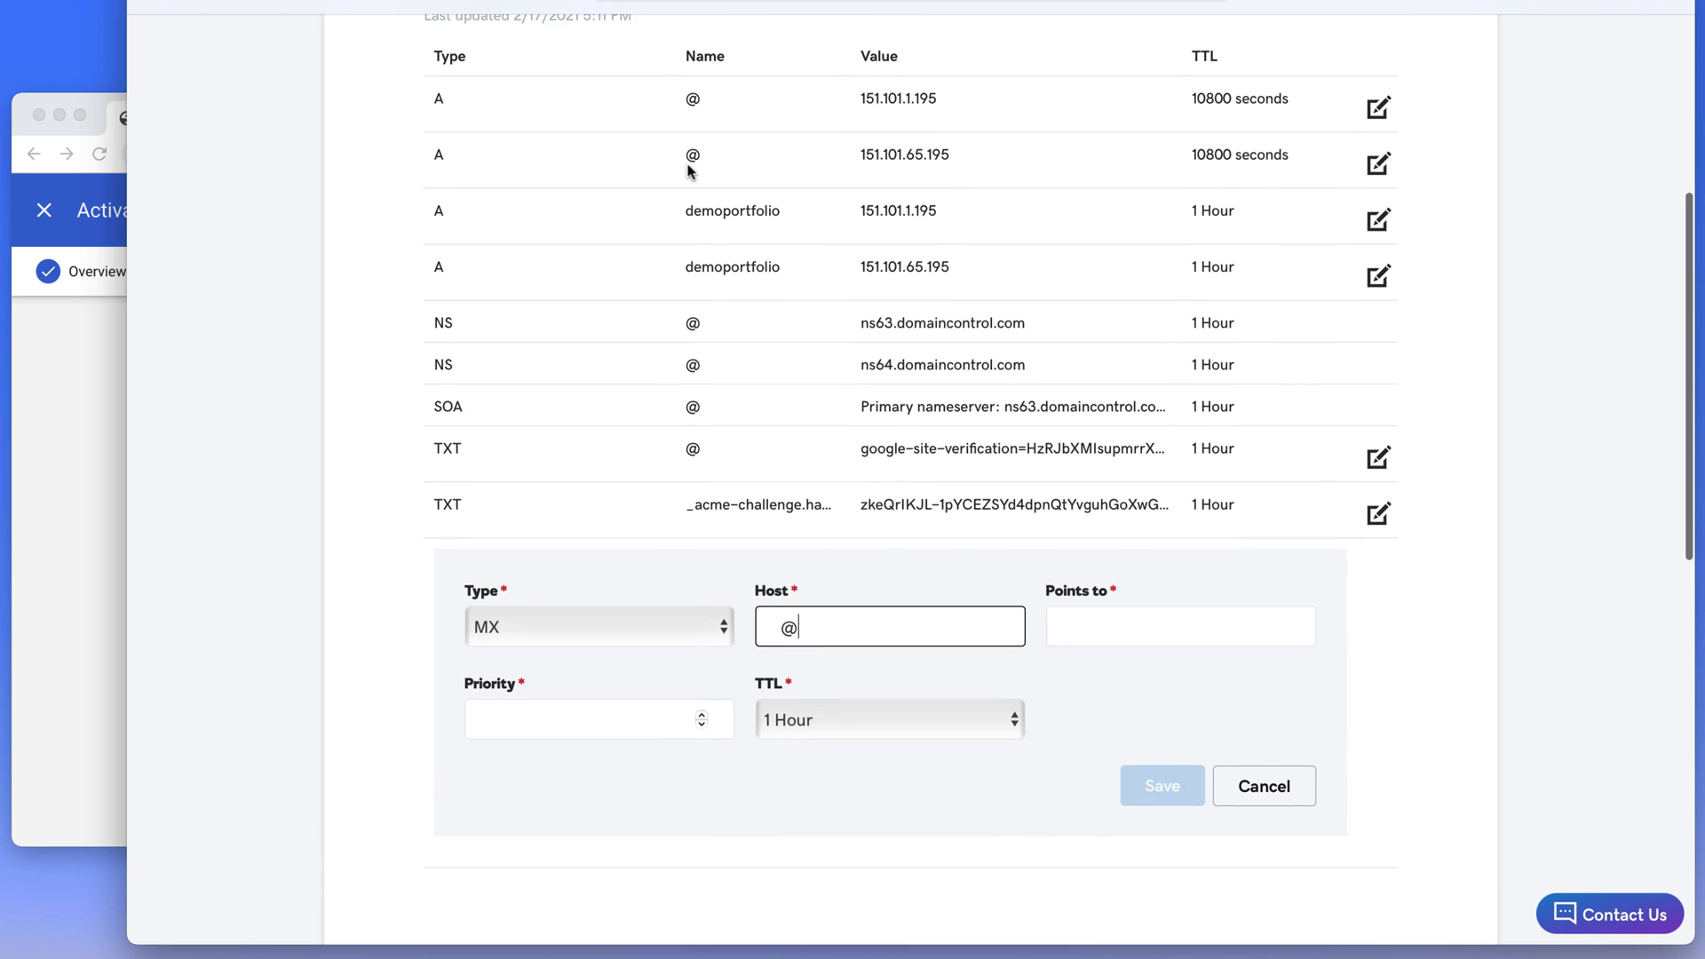
{"action": "left_click", "coordinate": [1101, 631]}
{"action": "key", "text": "super+v"}
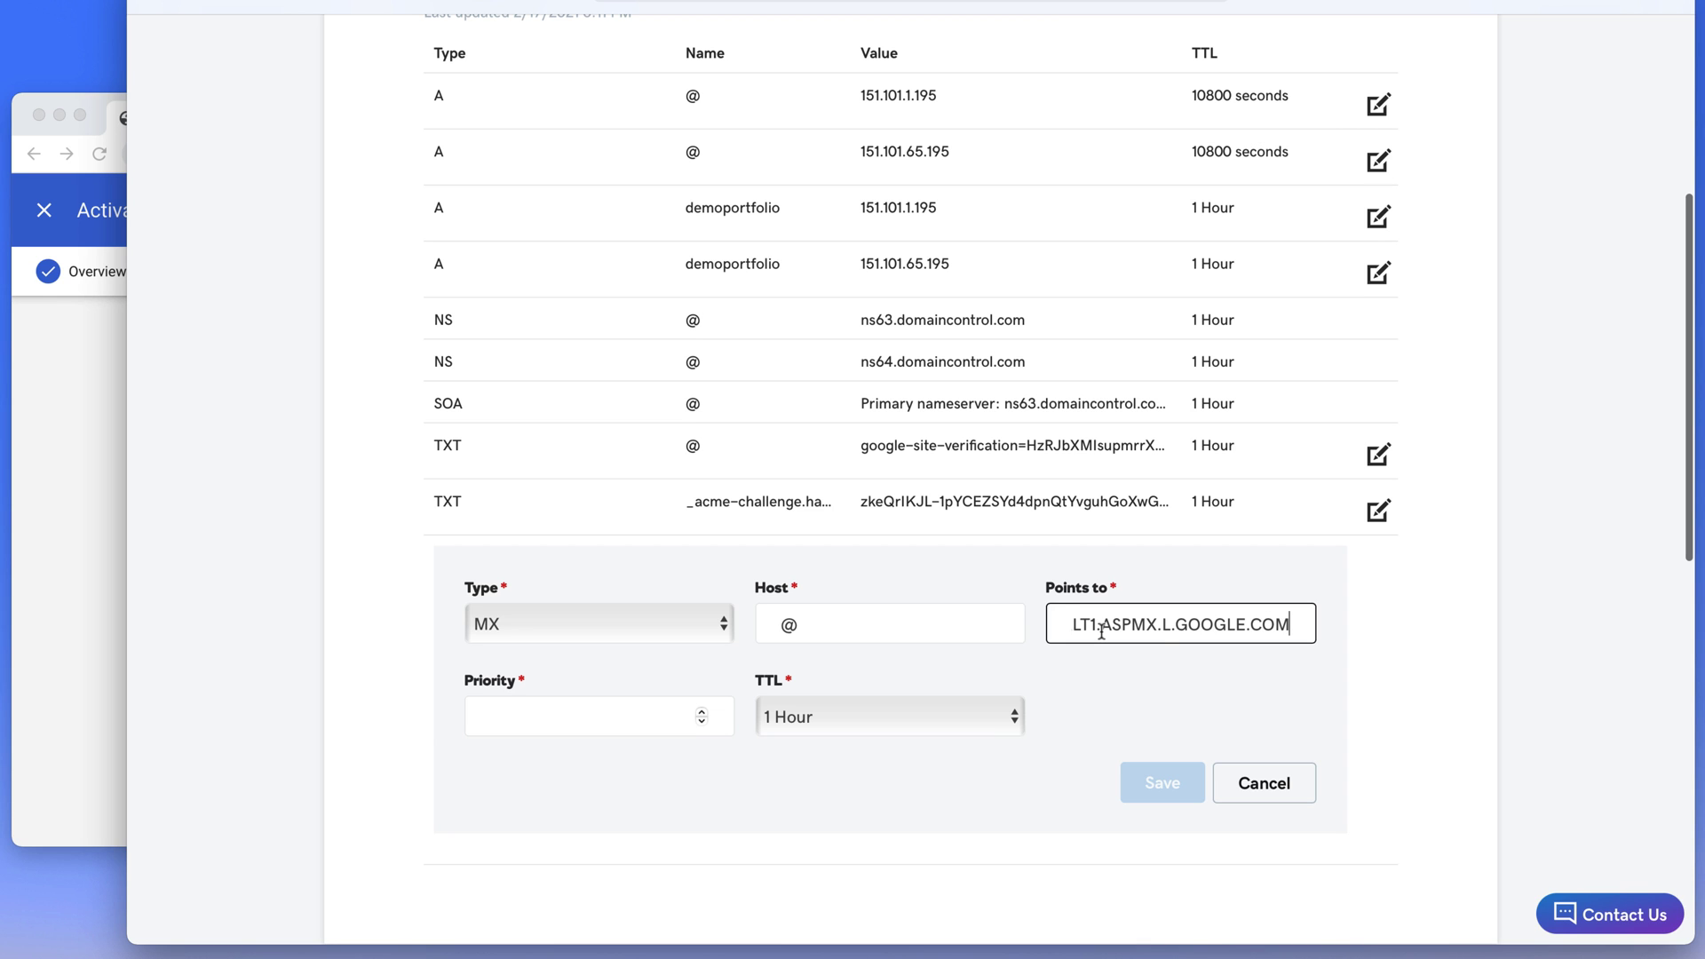
{"action": "left_click", "coordinate": [487, 716]}
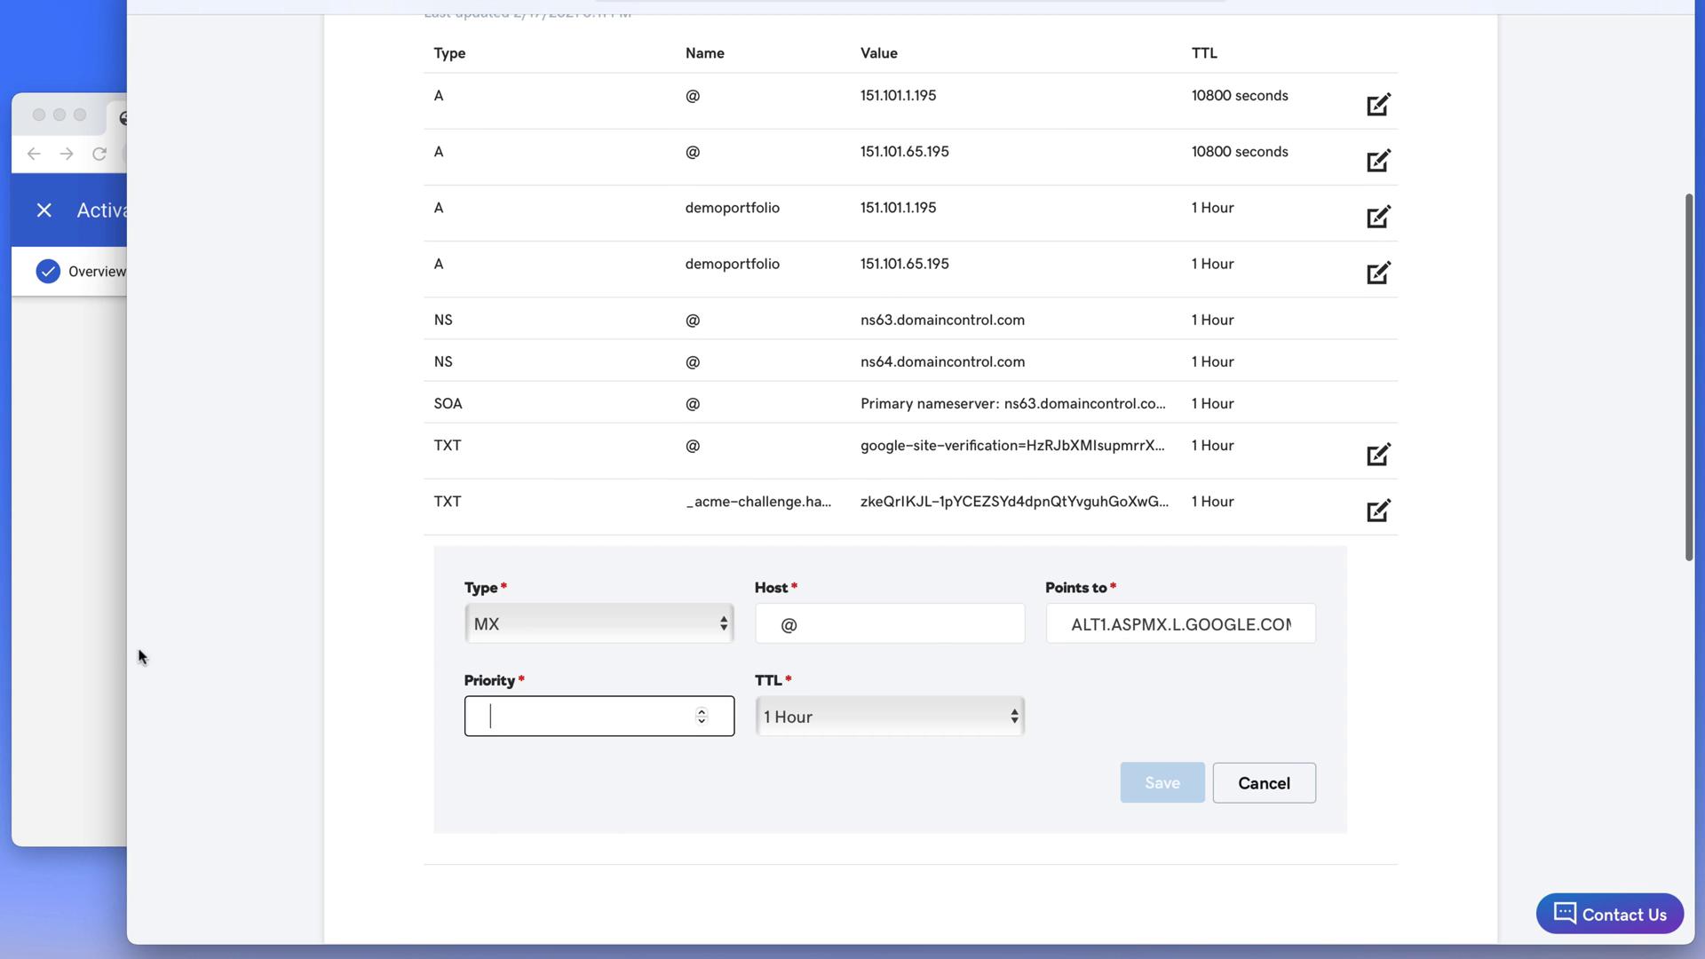
{"action": "left_click", "coordinate": [80, 641]}
{"action": "left_click", "coordinate": [1438, 590]}
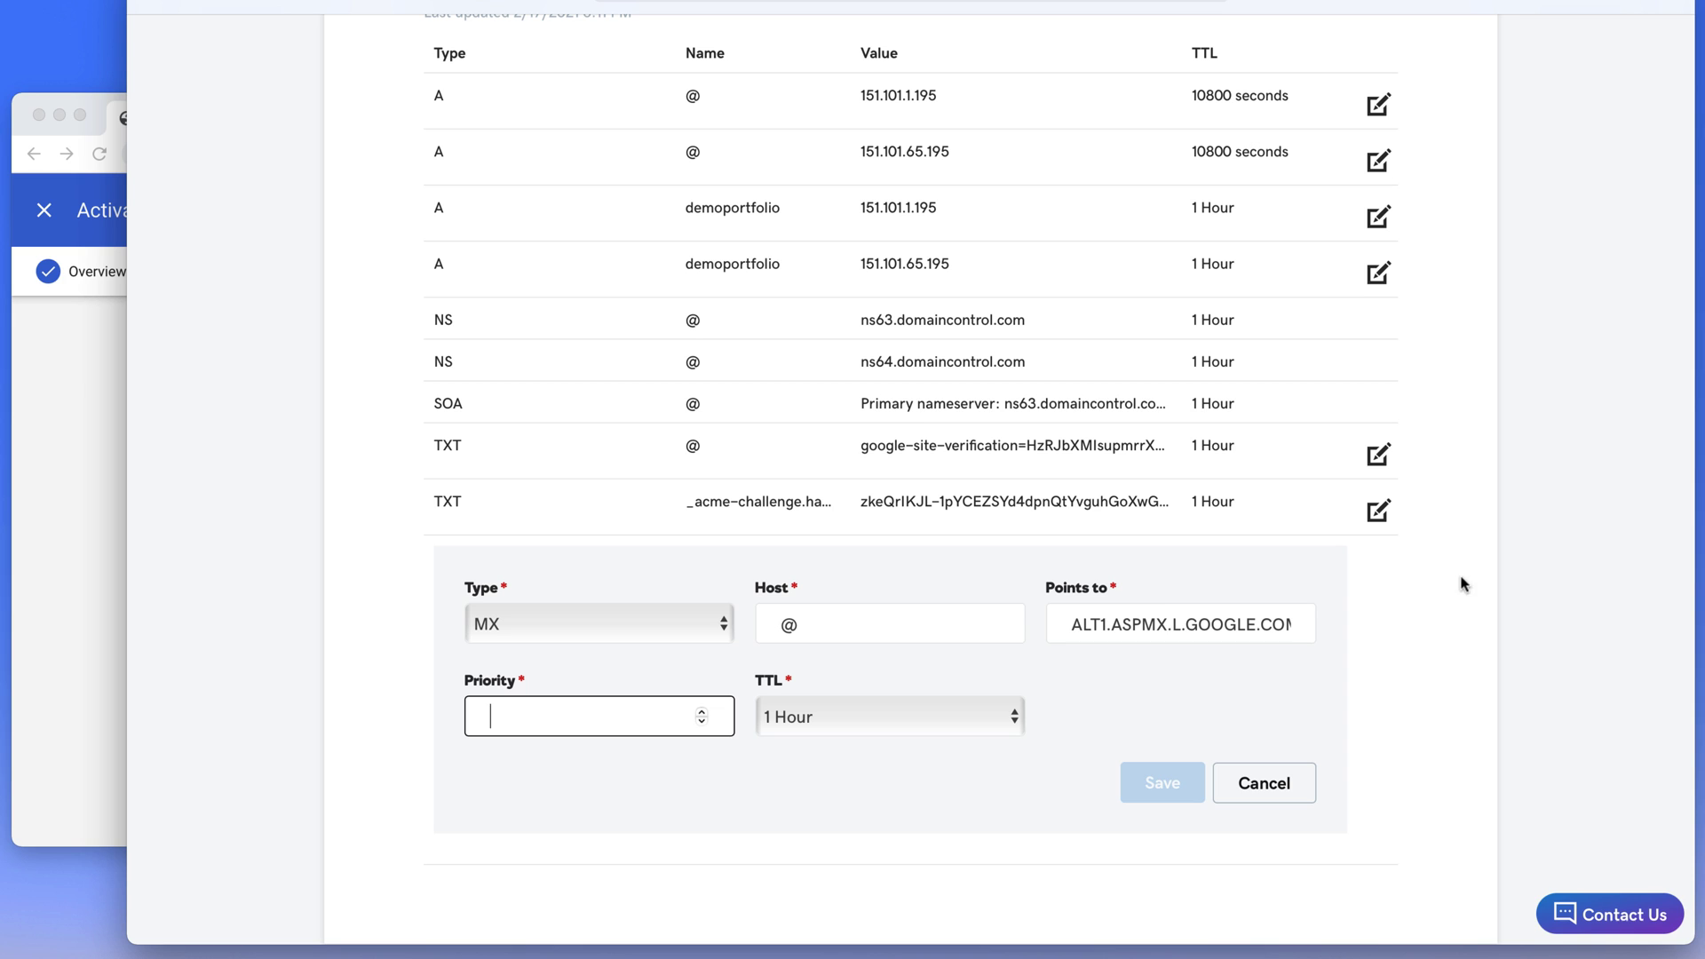
{"action": "type", "text": "5"}
{"action": "left_click", "coordinate": [1143, 781]}
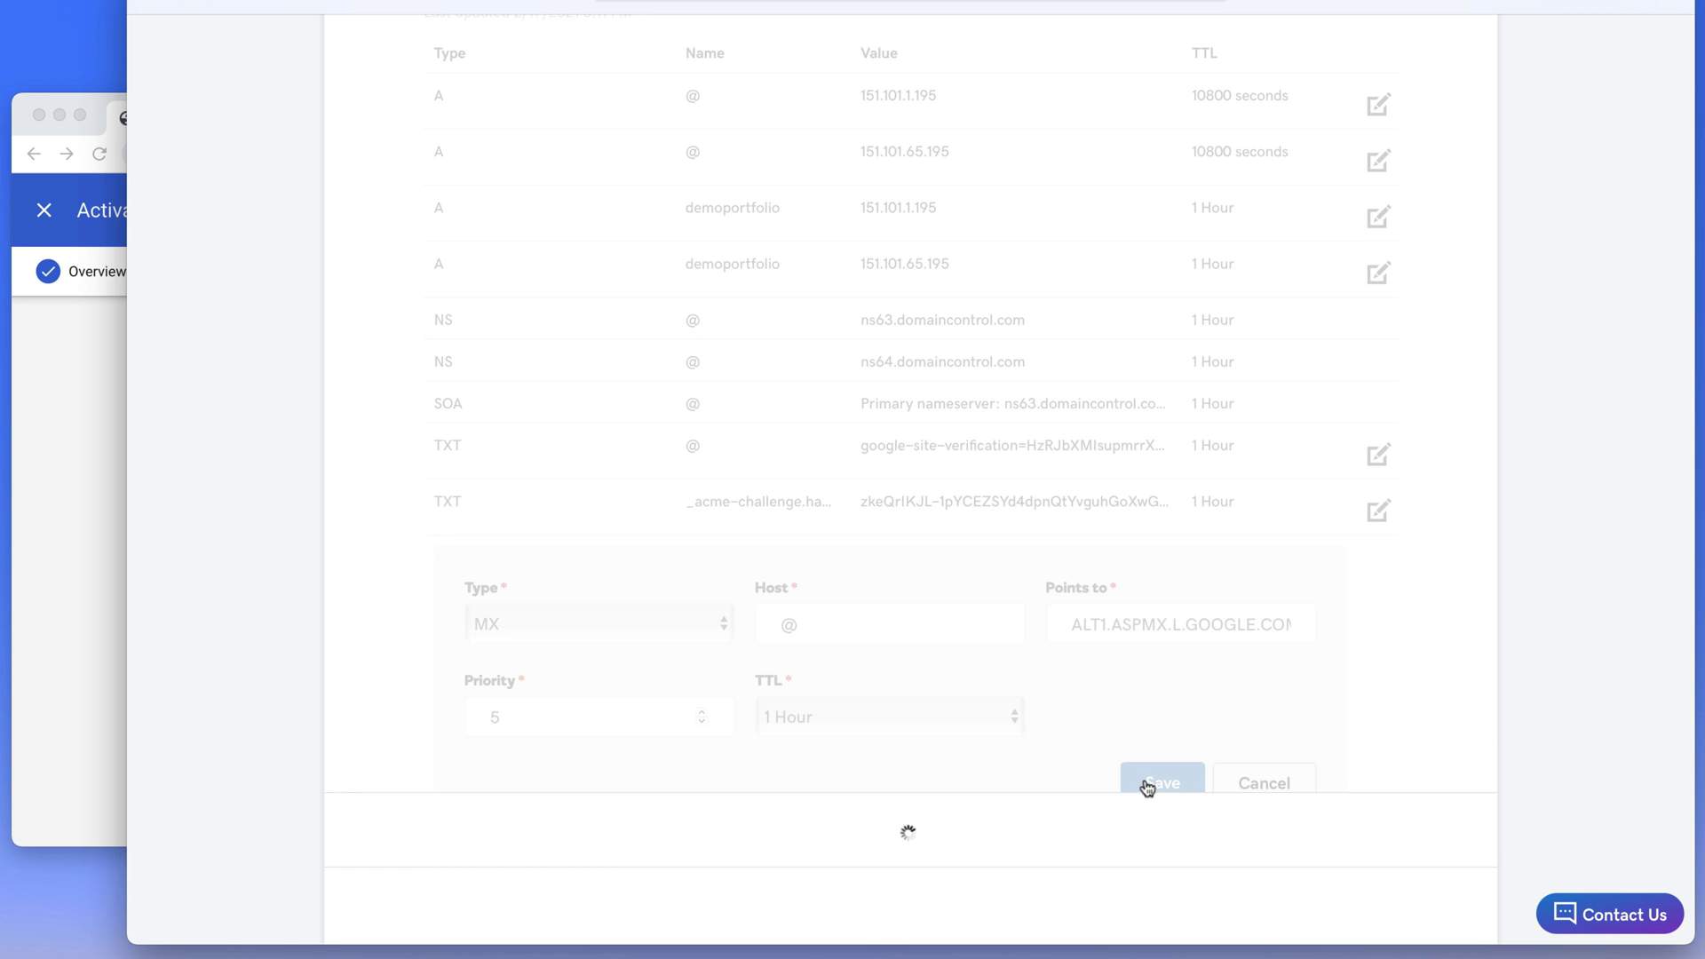
Add and save the MX record for host @ pointing to ALT2.ASPMX.L.GOOGLE.COM with priority 5
{"action": "left_click", "coordinate": [1379, 628]}
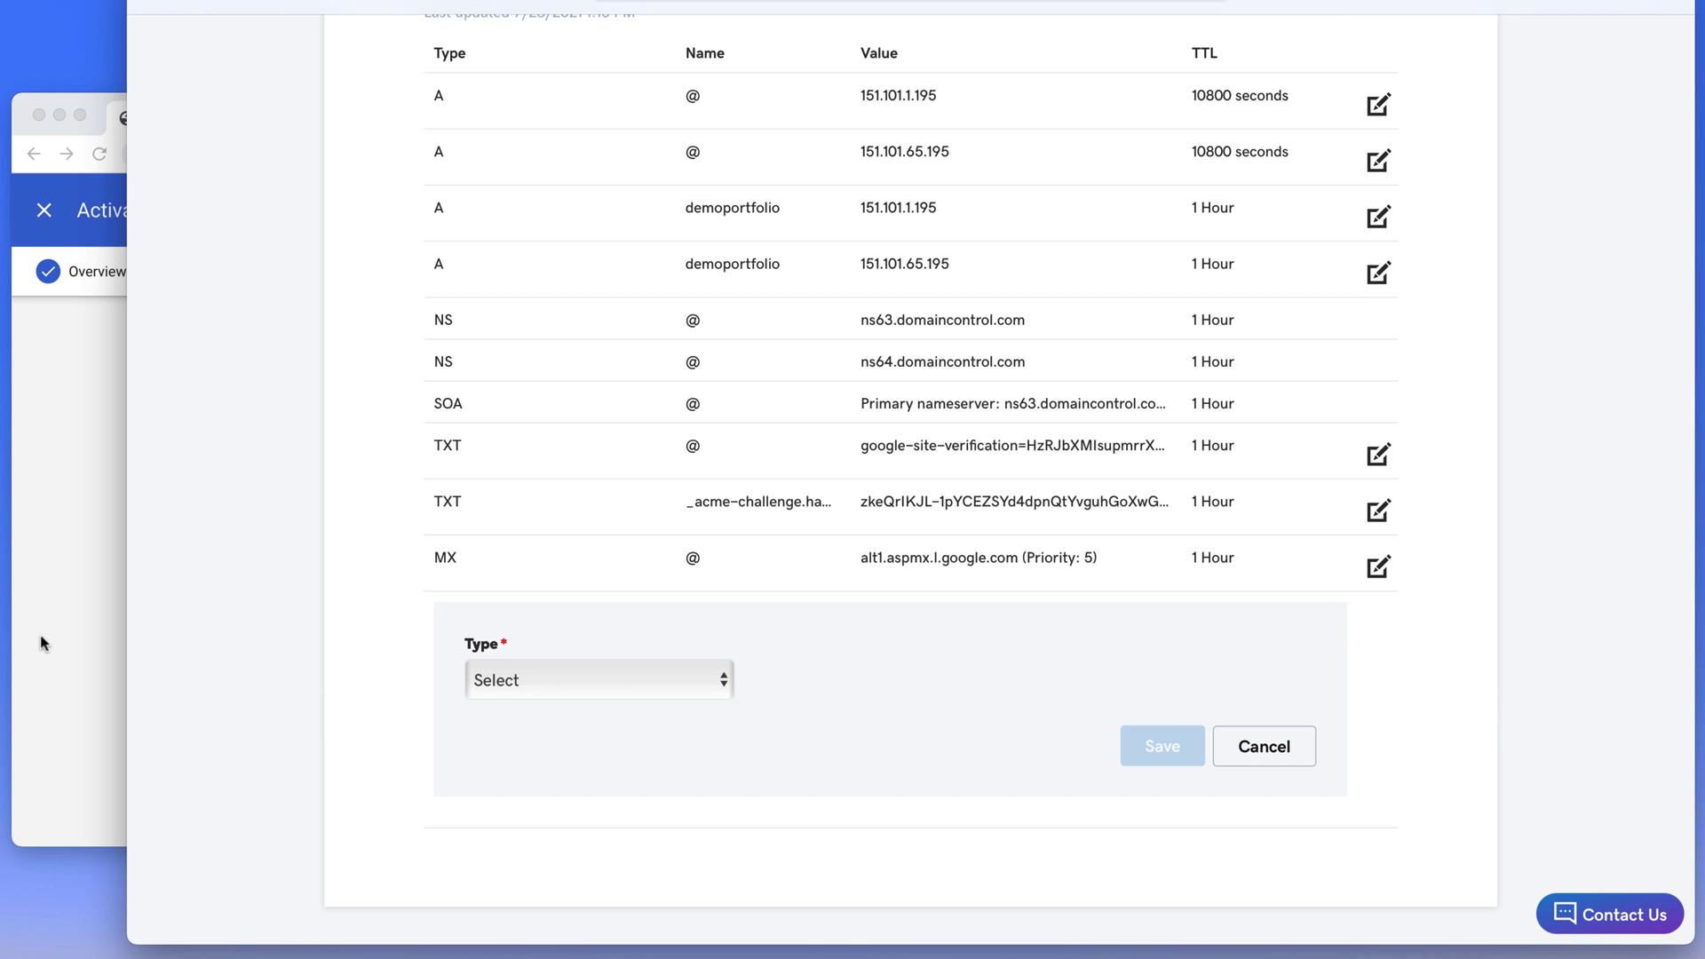
{"action": "left_click", "coordinate": [531, 694]}
{"action": "left_click", "coordinate": [524, 778]}
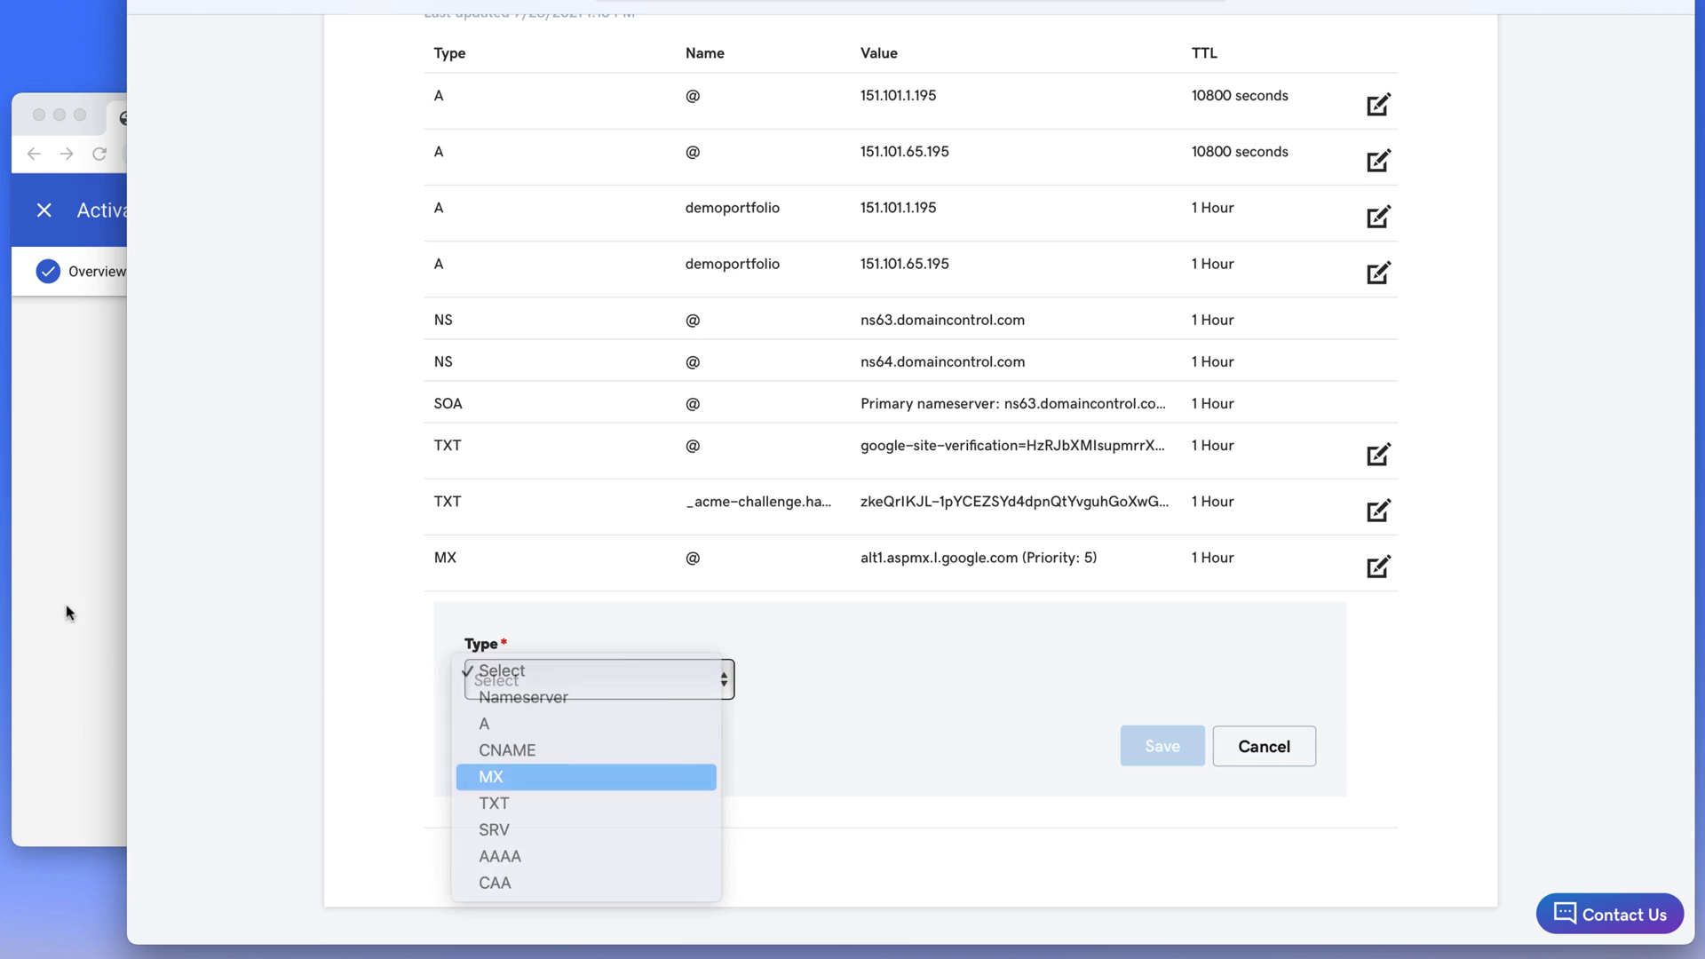
{"action": "left_click", "coordinate": [55, 551]}
{"action": "left_click_drag", "start_coordinate": [353, 628], "coordinate": [544, 636]}
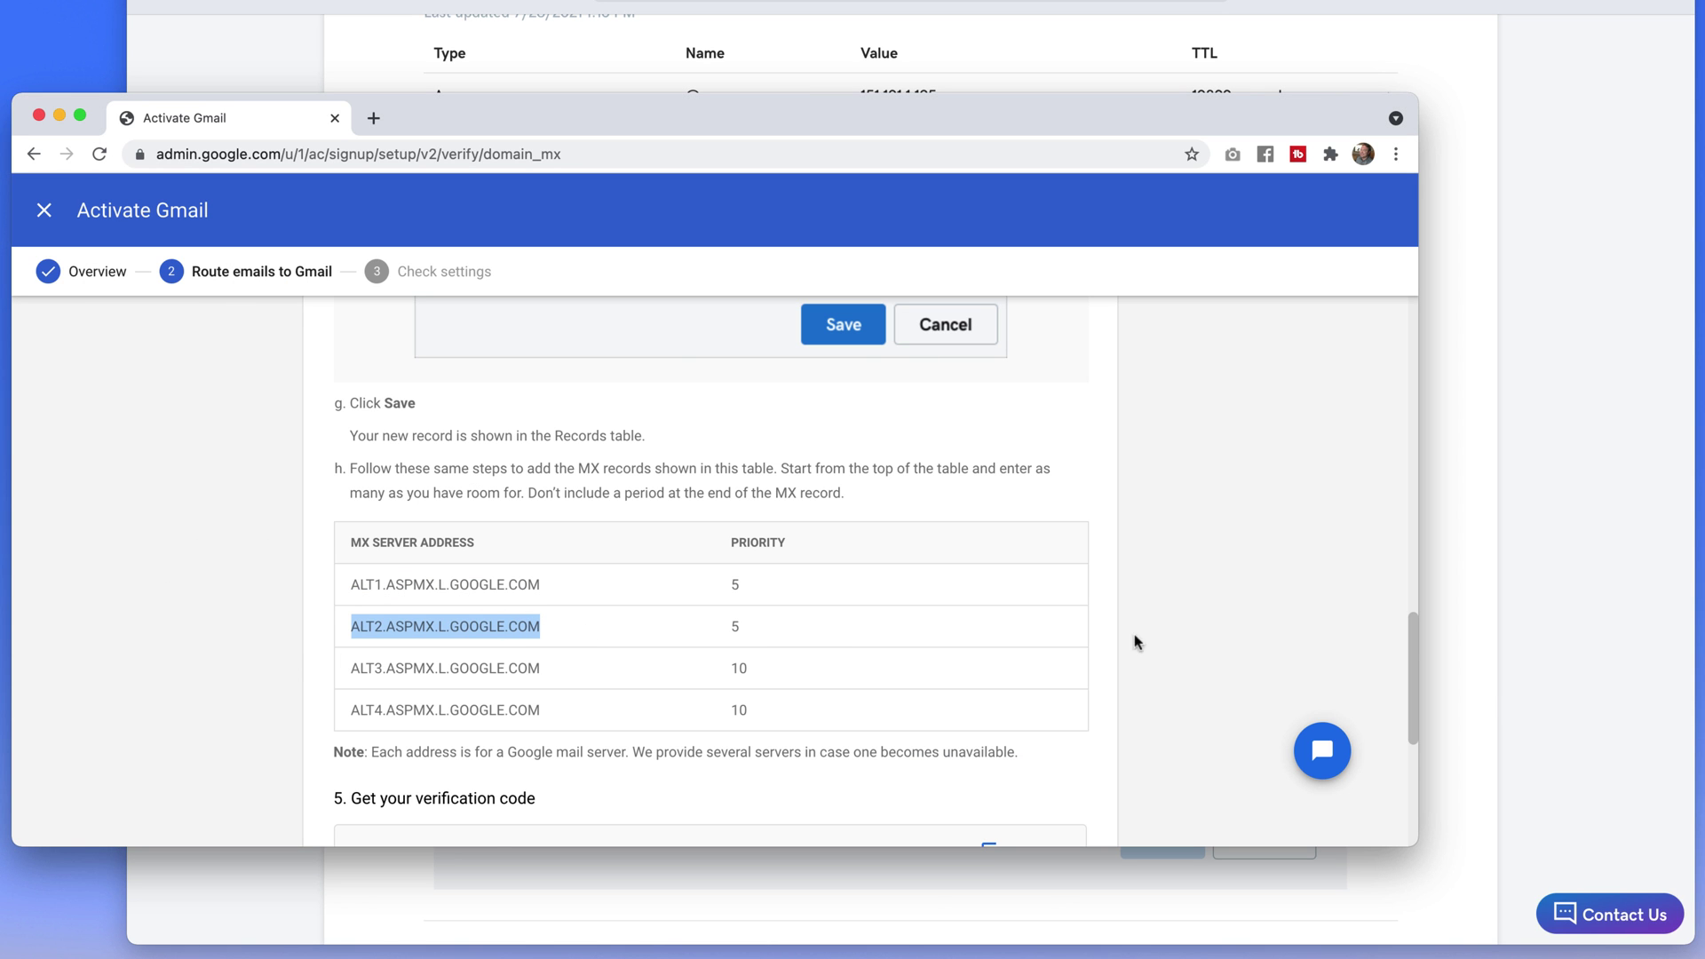
{"action": "left_click", "coordinate": [1461, 647]}
{"action": "left_click", "coordinate": [834, 679]}
{"action": "type", "text": "@"}
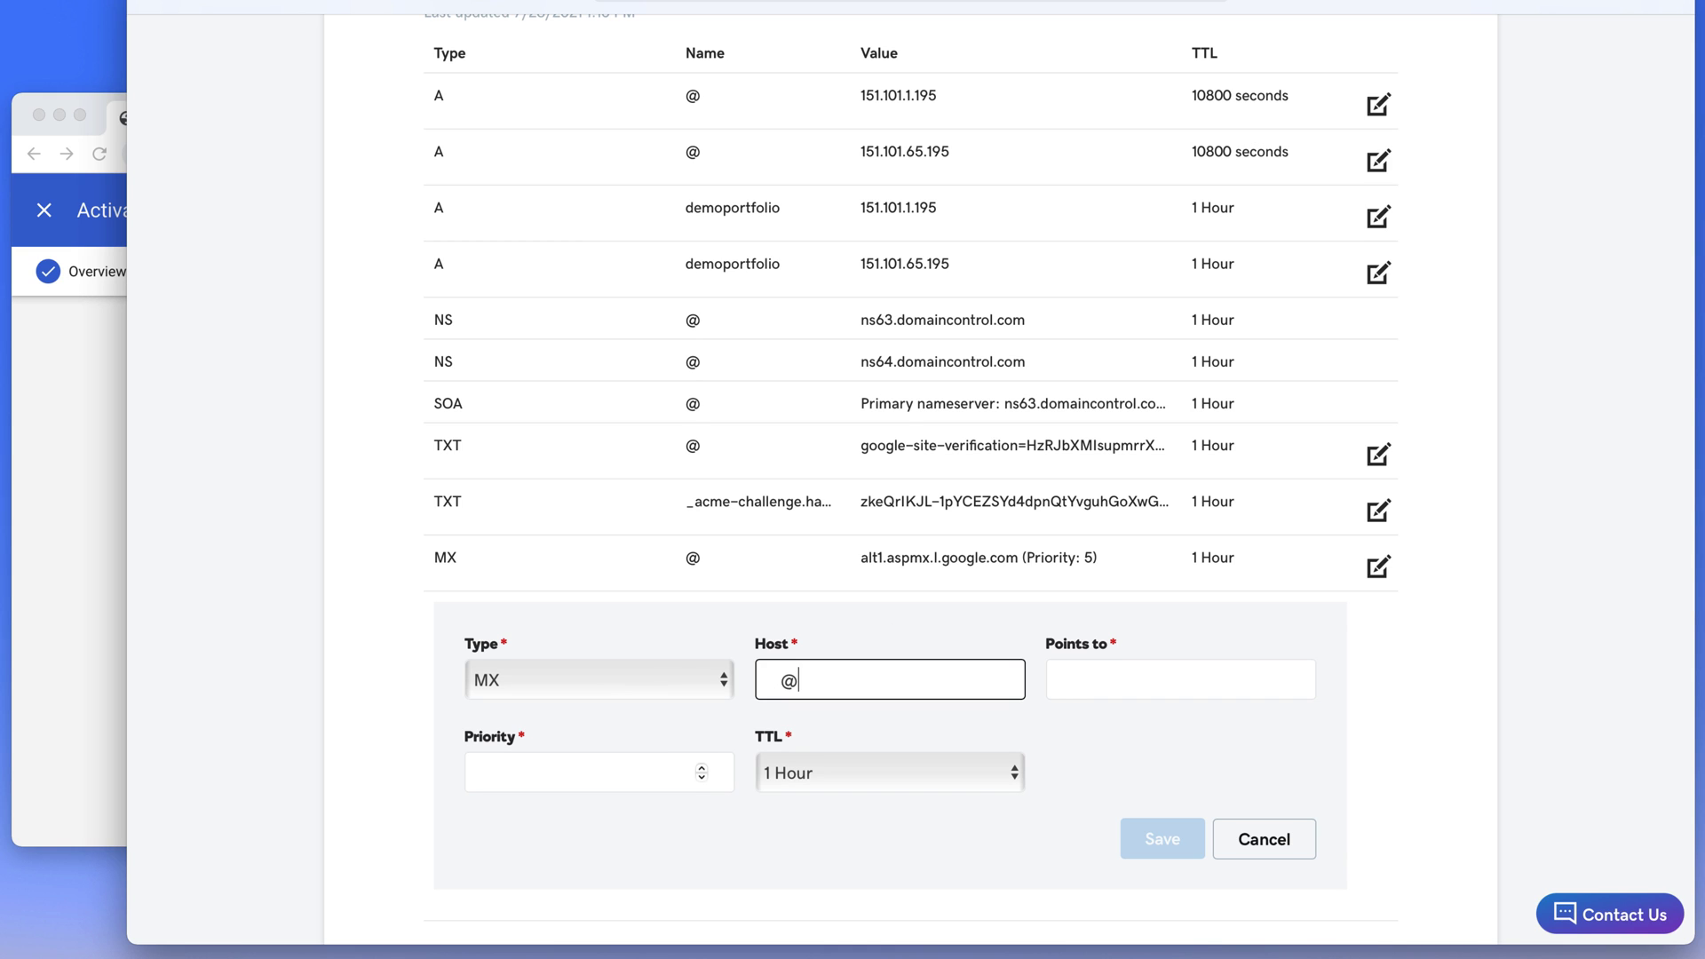
{"action": "key", "text": "Tab"}
{"action": "key", "text": "super+v"}
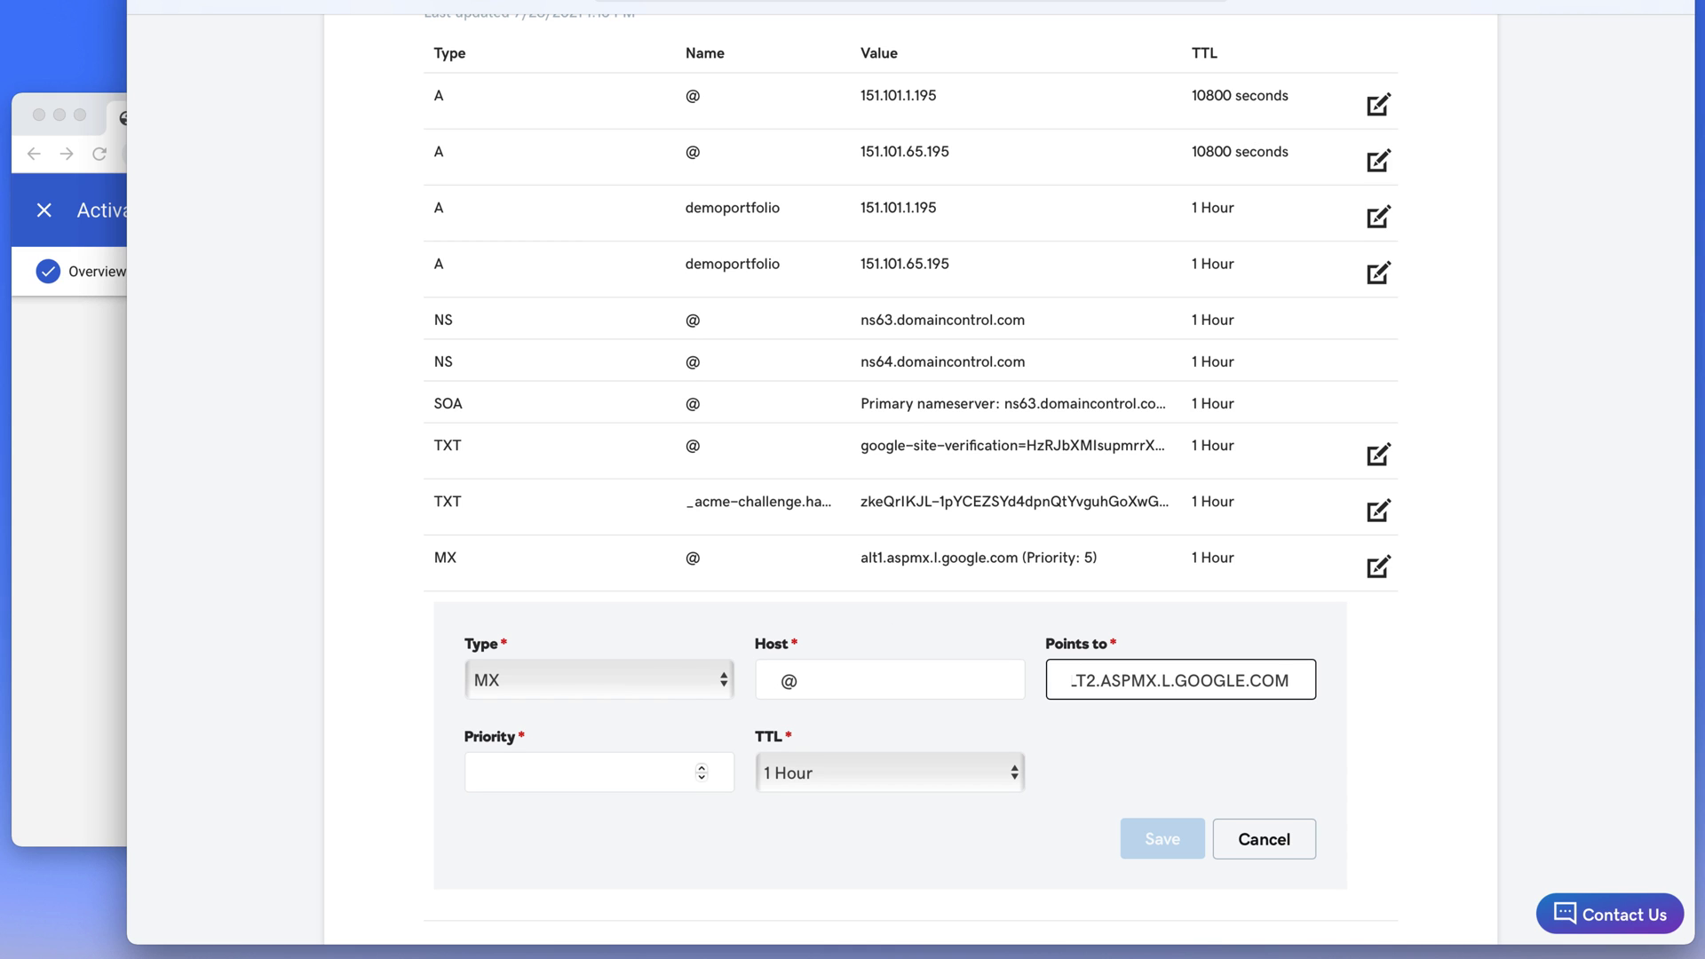
{"action": "left_click", "coordinate": [578, 771]}
{"action": "type", "text": "5"}
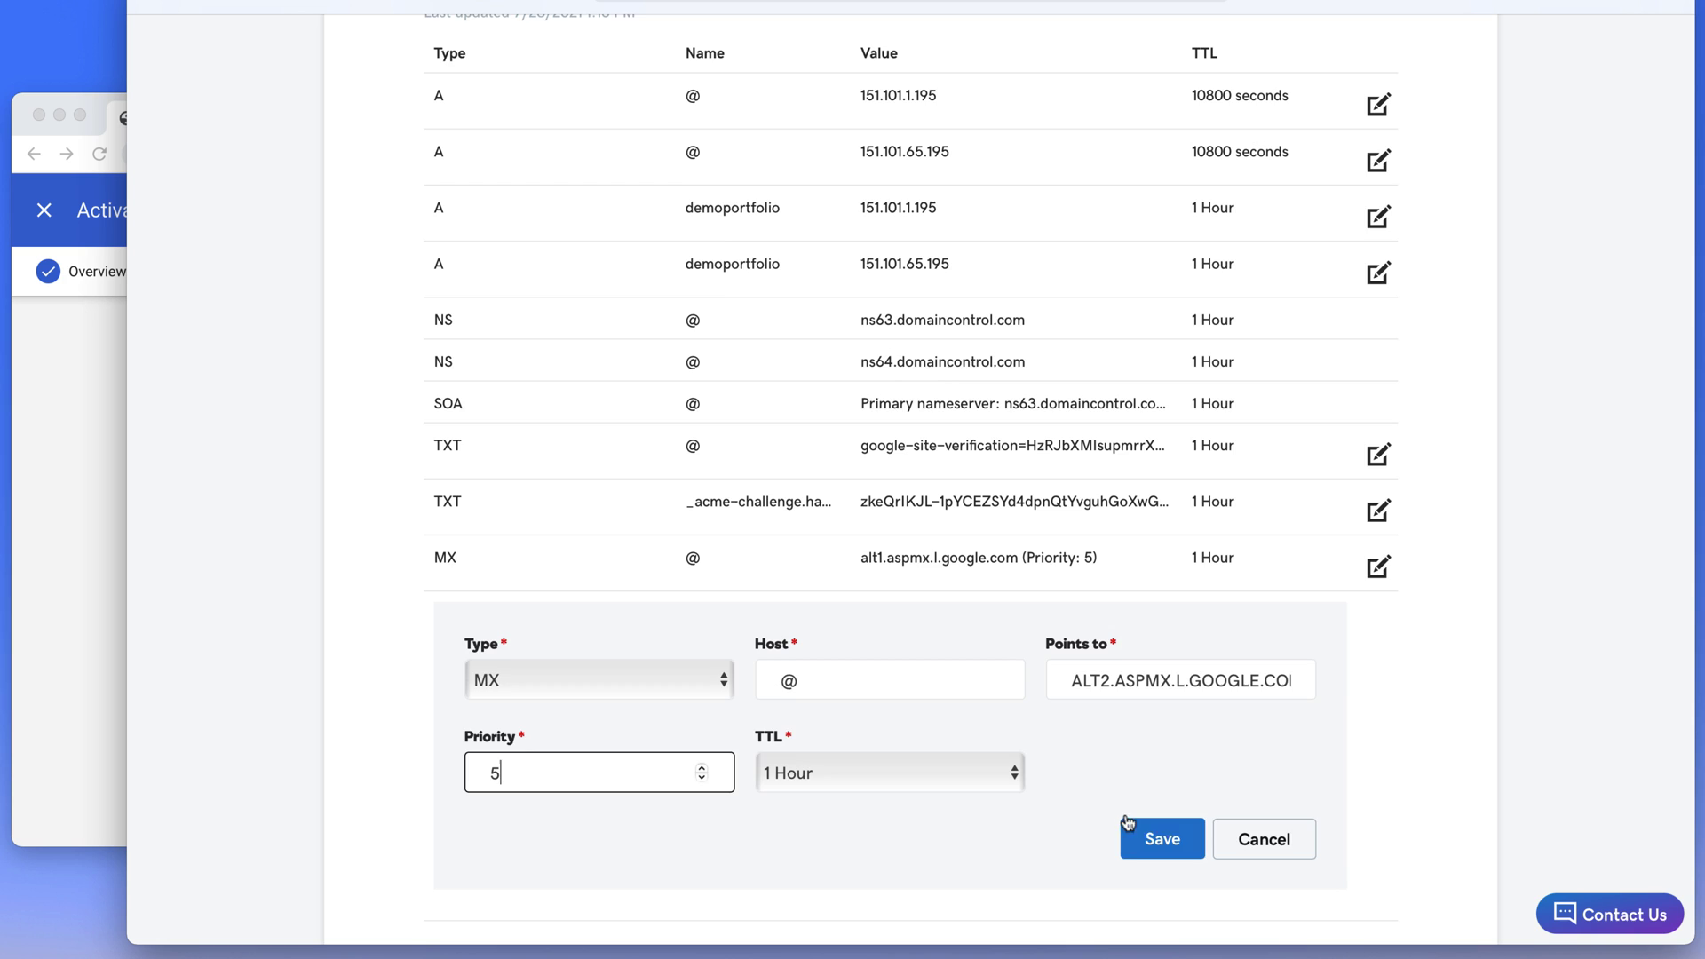
{"action": "left_click", "coordinate": [1135, 832]}
Add and save the MX record for host @ pointing to ALT3.ASPMX.L.GOOGLE.COM with priority 10
{"action": "left_click", "coordinate": [1381, 684]}
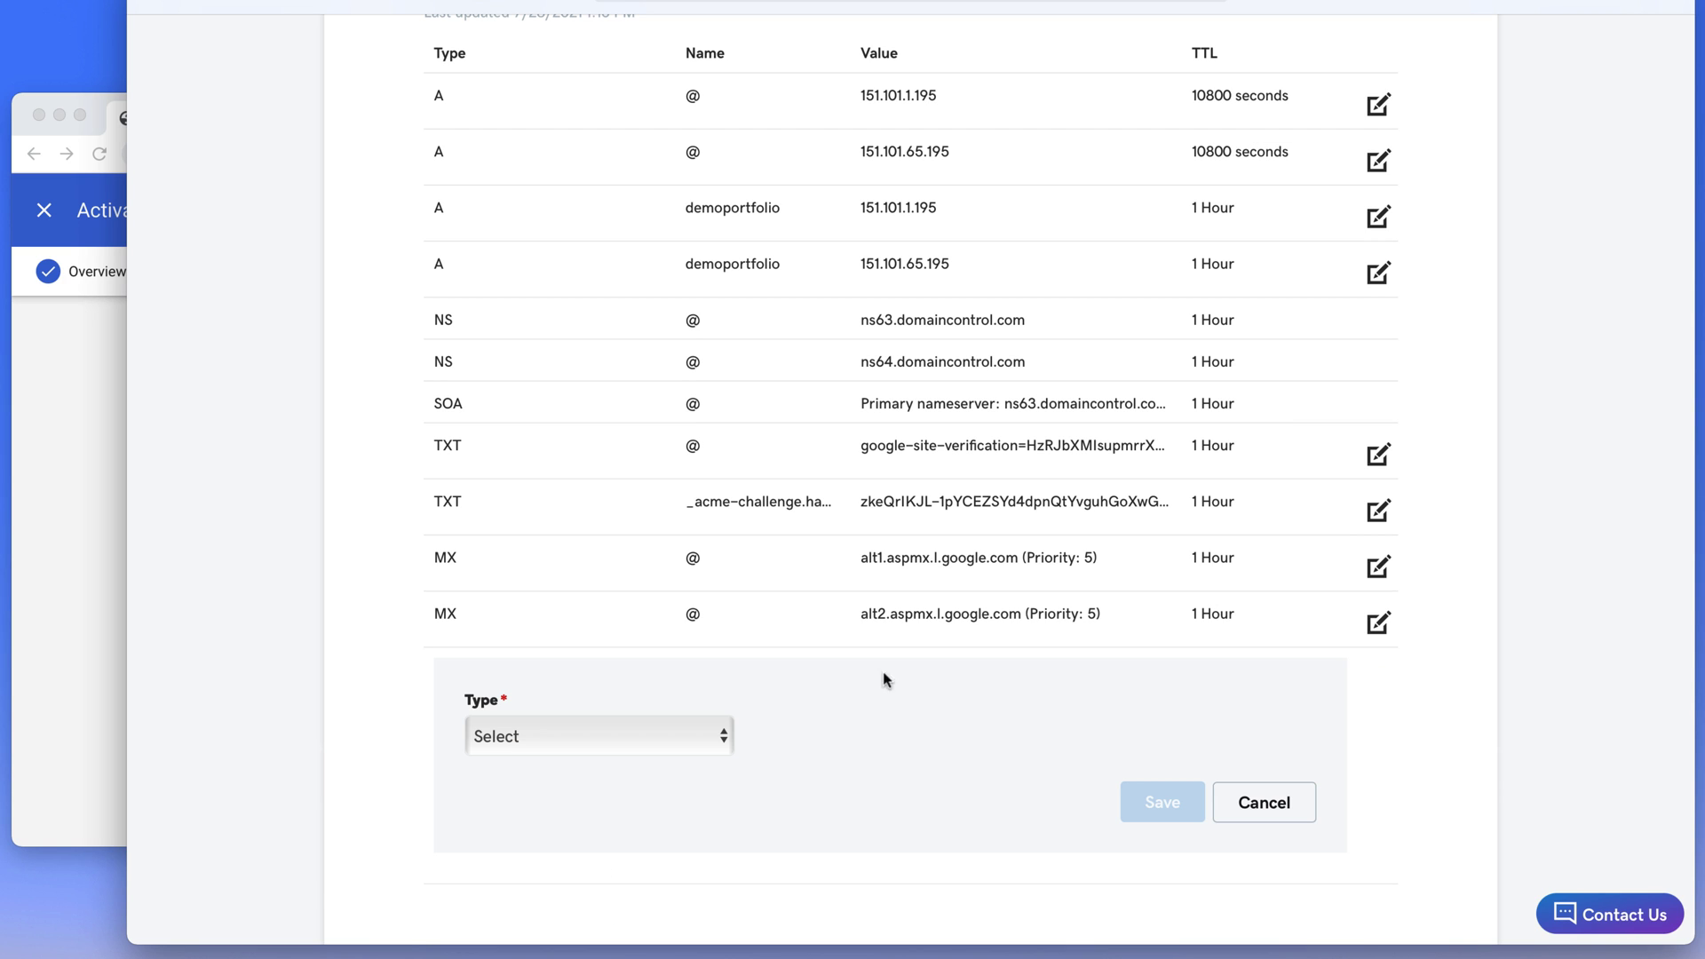
{"action": "left_click", "coordinate": [116, 618]}
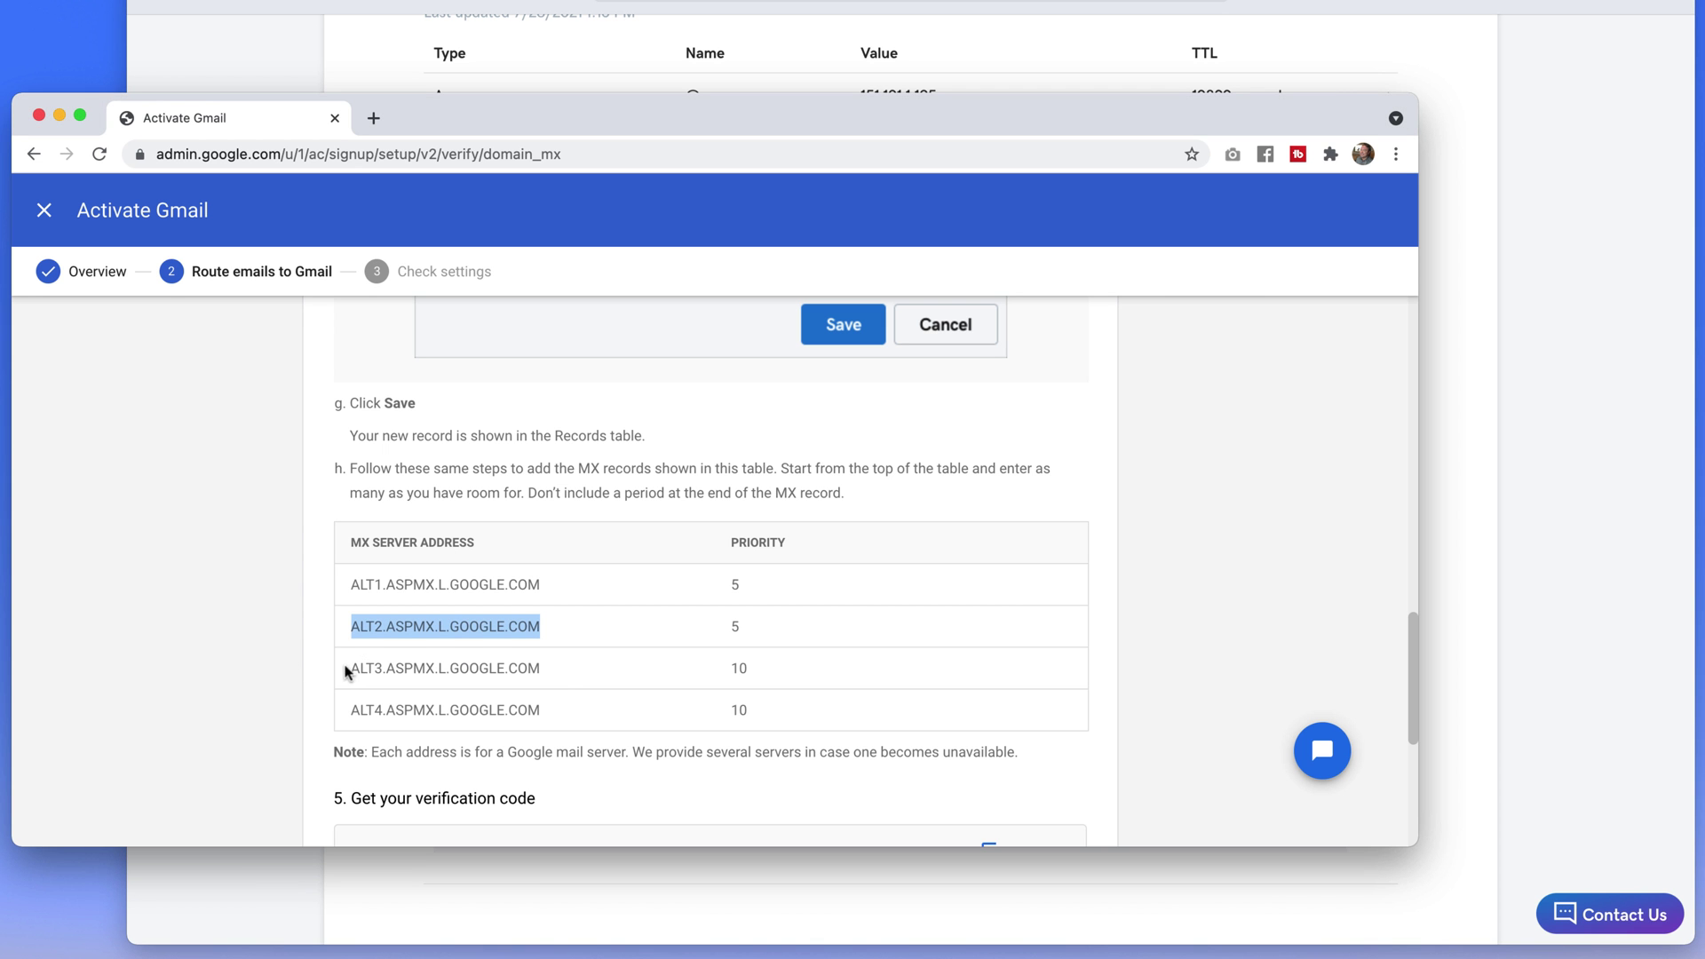
{"action": "left_click_drag", "start_coordinate": [342, 669], "coordinate": [553, 674]}
{"action": "key", "text": "super+c"}
{"action": "key", "text": "super+Tab"}
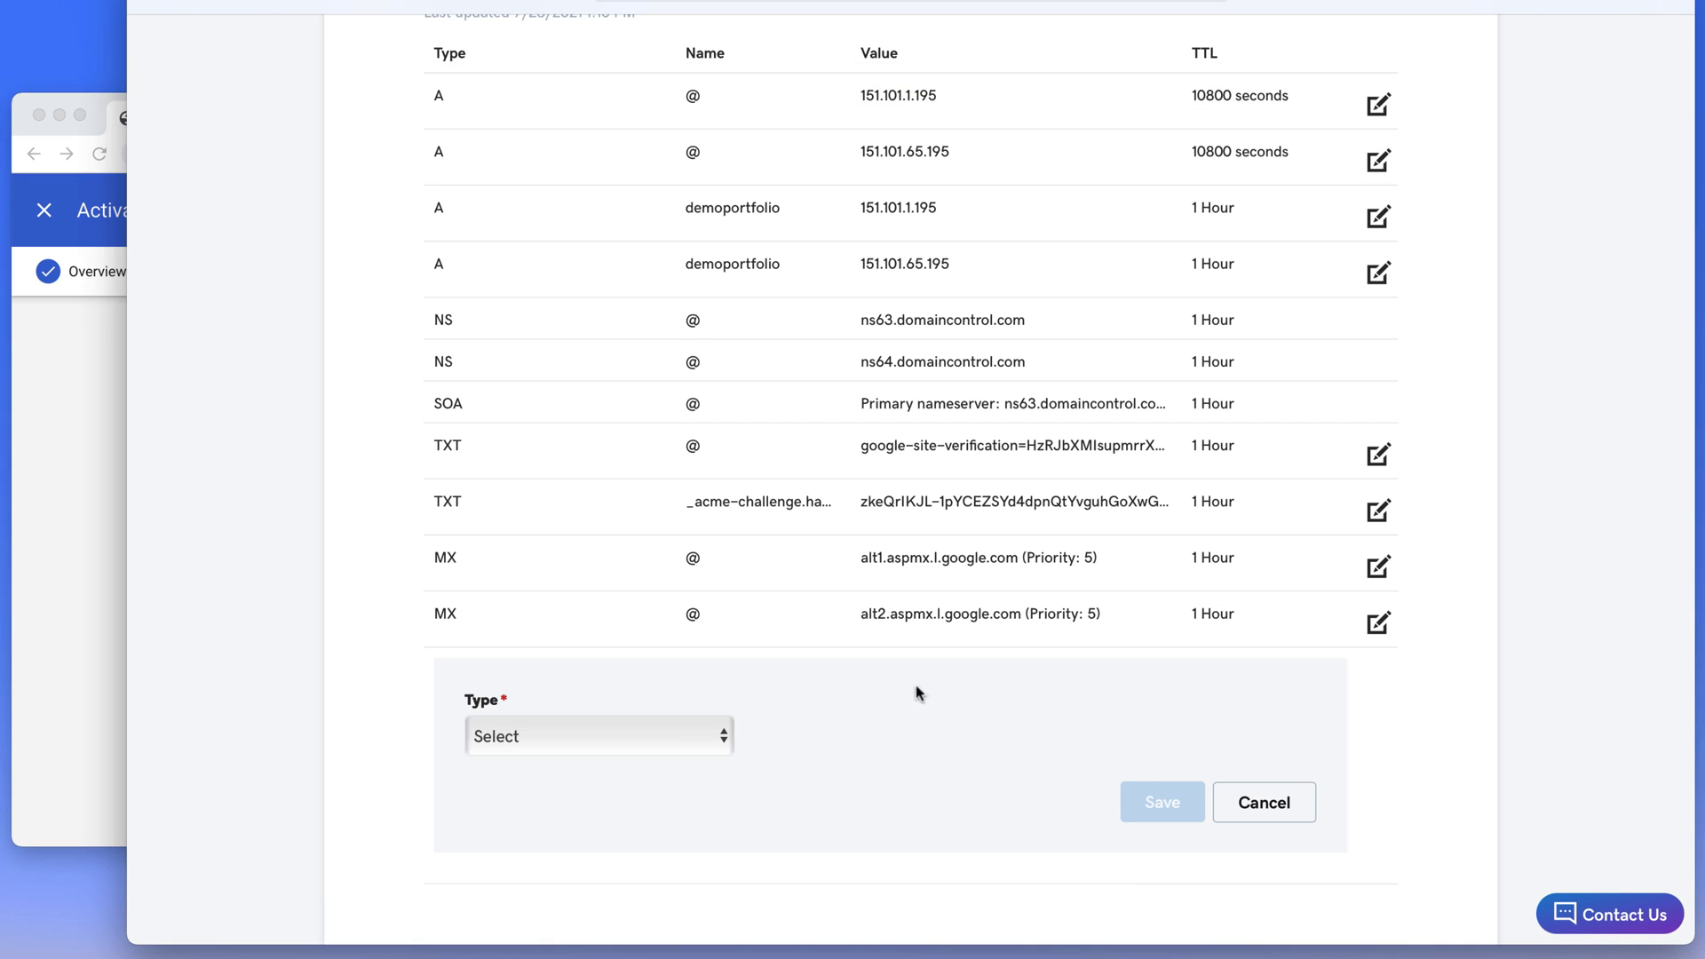
{"action": "left_click", "coordinate": [645, 747]}
{"action": "left_click", "coordinate": [661, 818]}
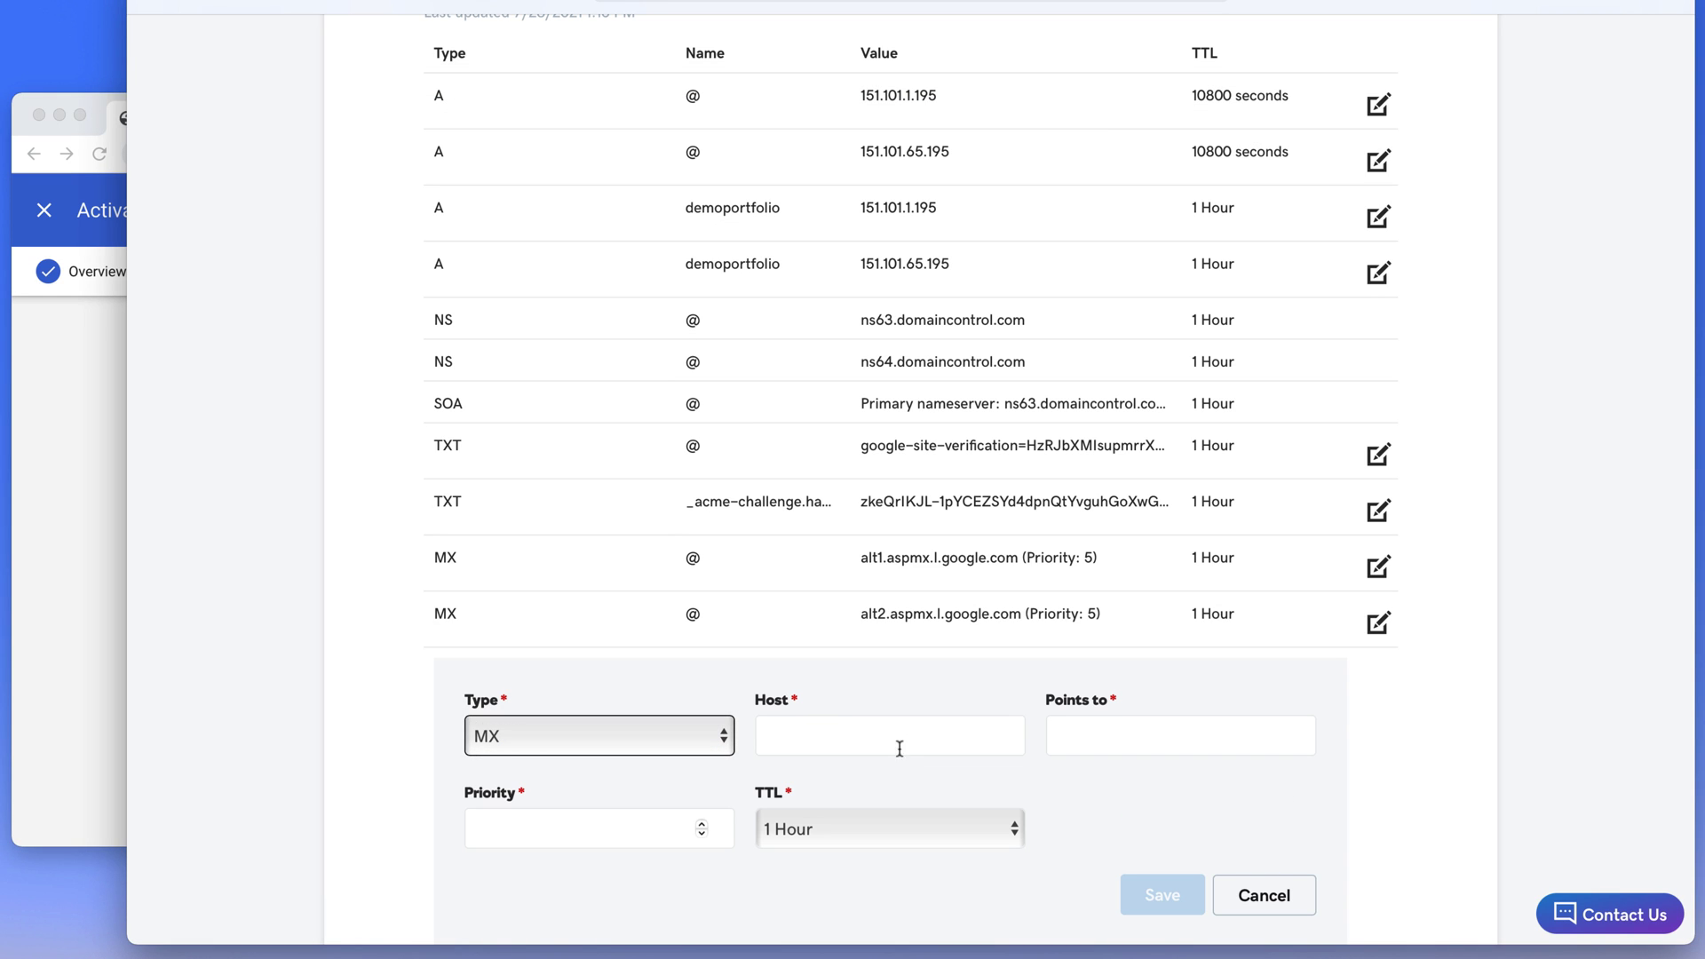
{"action": "left_click", "coordinate": [907, 738]}
{"action": "type", "text": "@"}
{"action": "key", "text": "Tab"}
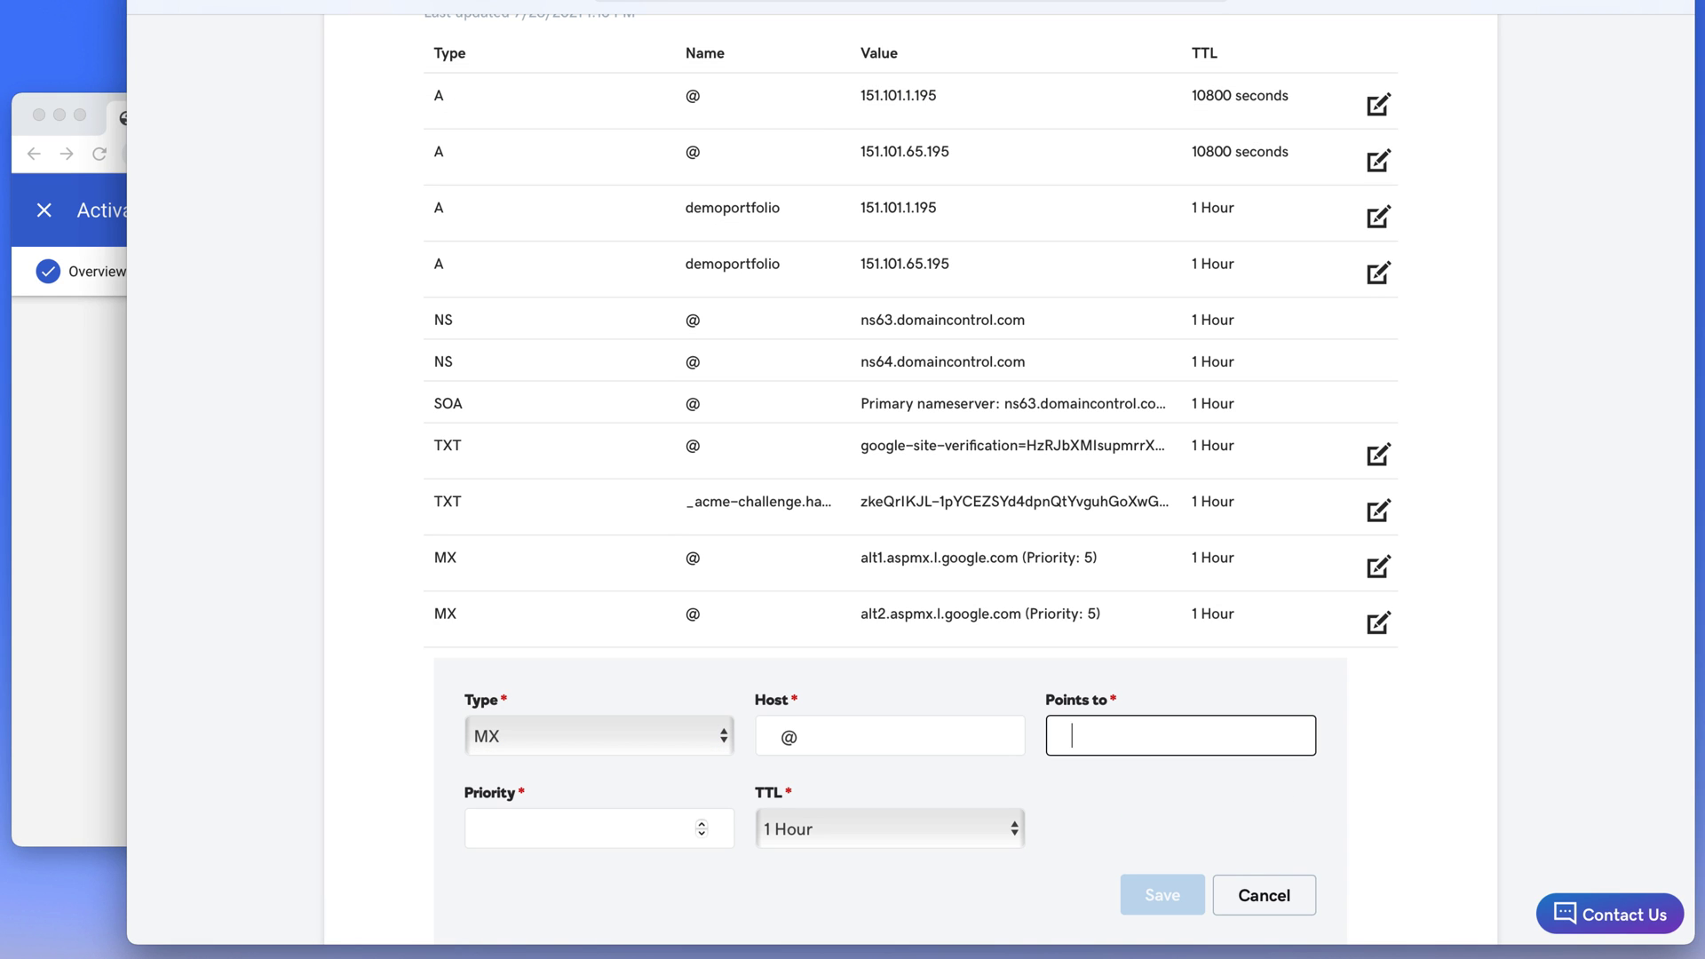
{"action": "key", "text": "super+v"}
{"action": "left_click", "coordinate": [552, 829]}
{"action": "type", "text": "1"}
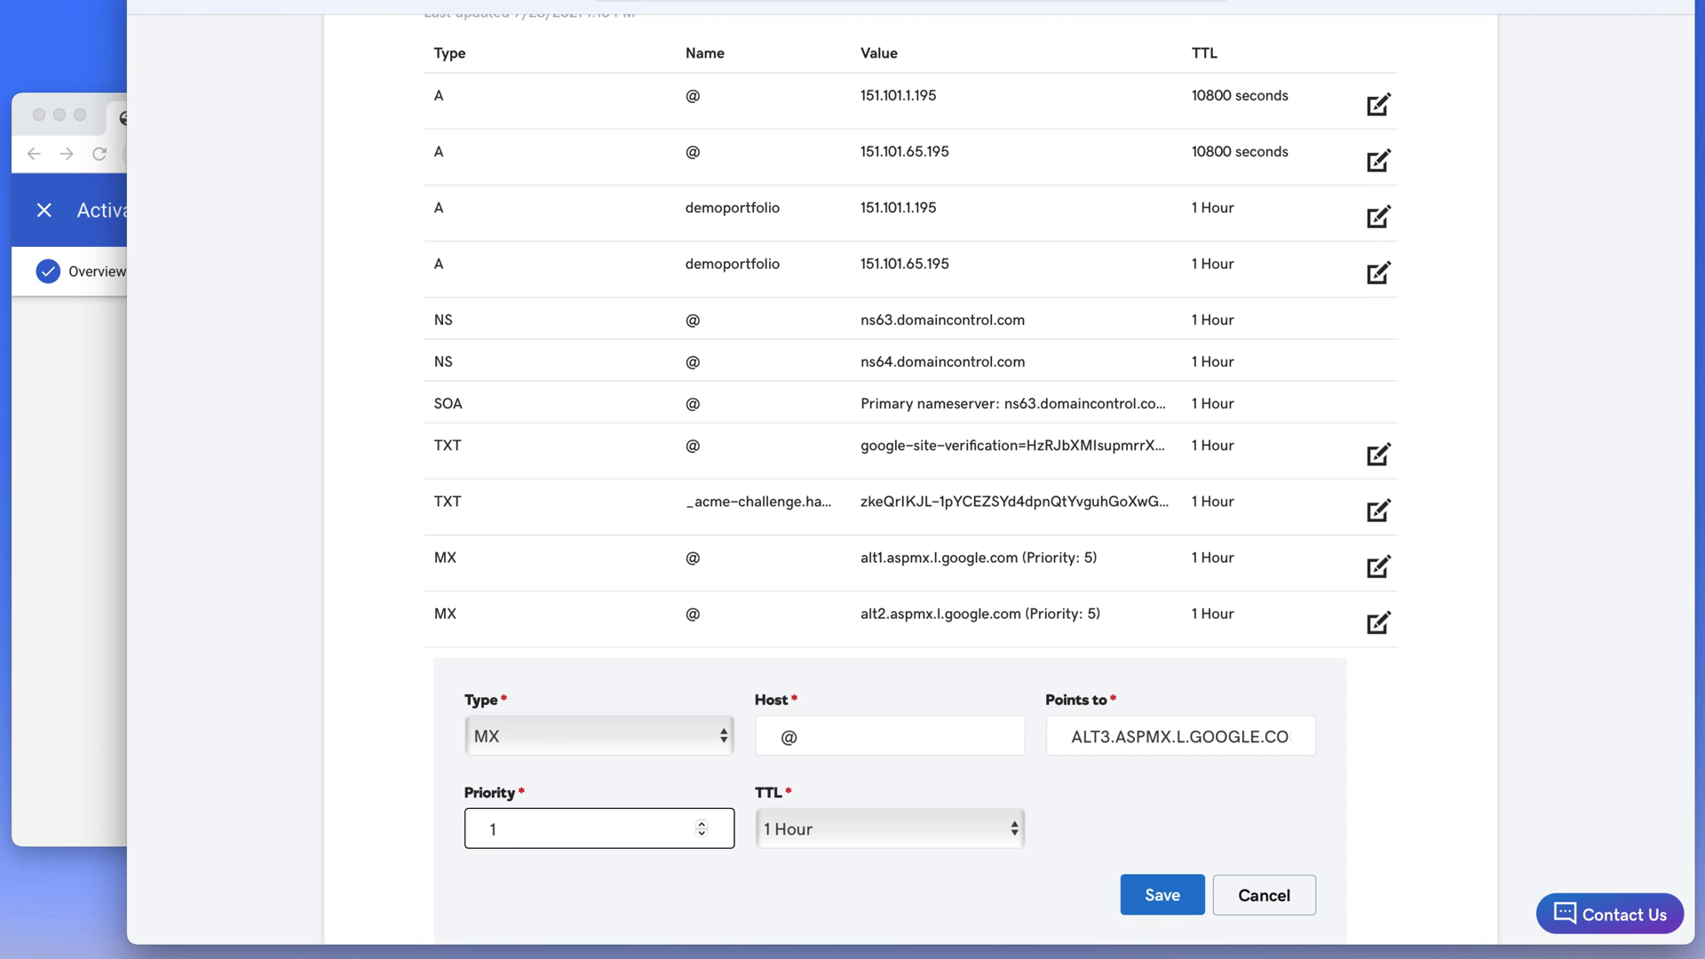
{"action": "left_click", "coordinate": [1154, 895]}
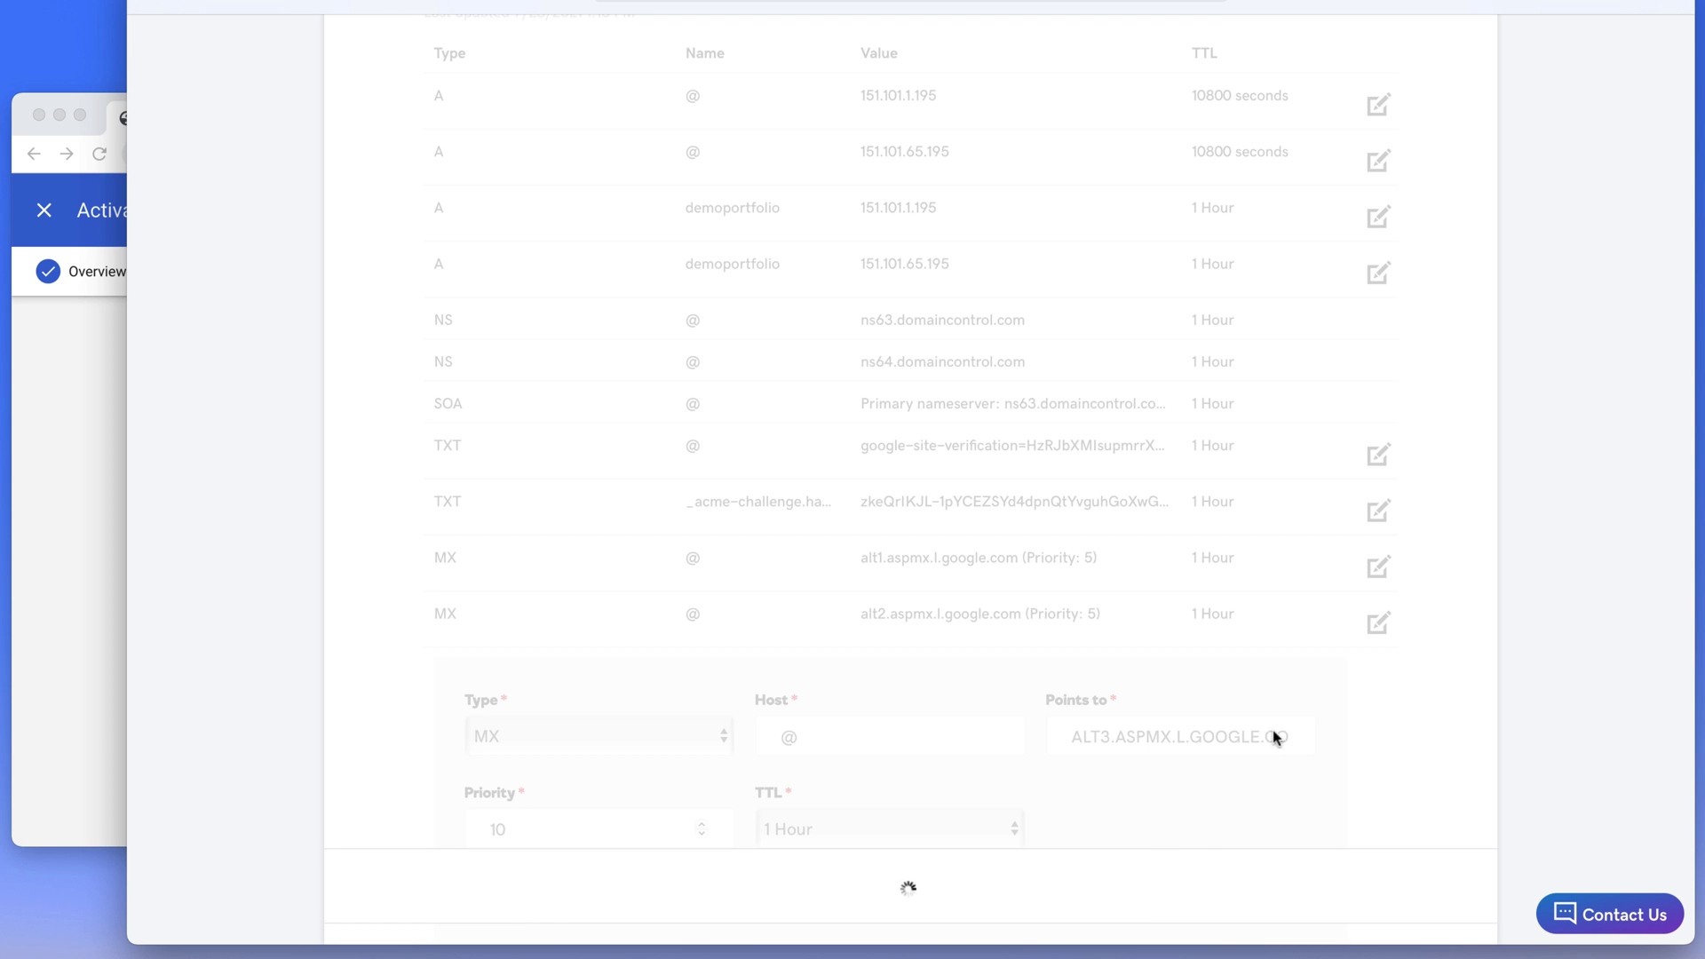
Add and save the MX record for host @ pointing to ALT4.ASPMX.L.GOOGLE.COM with priority 10
{"action": "left_click", "coordinate": [1369, 742]}
{"action": "left_click", "coordinate": [97, 593]}
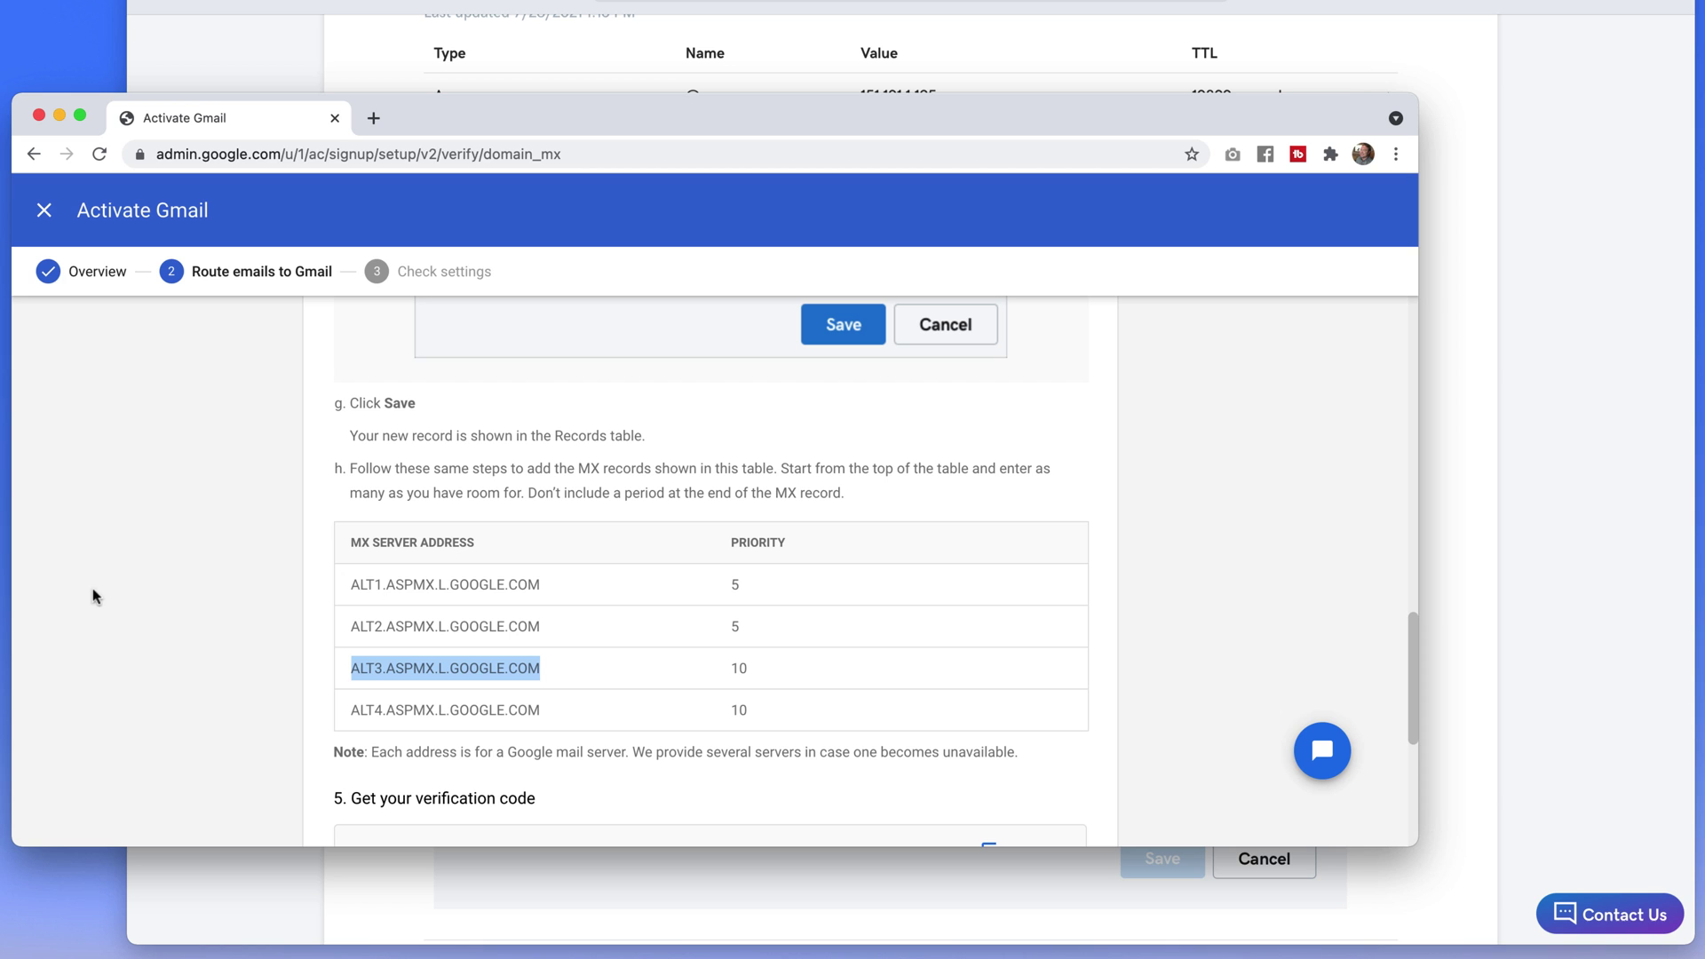
{"action": "left_click_drag", "start_coordinate": [349, 719], "coordinate": [554, 721]}
{"action": "key", "text": "super+c"}
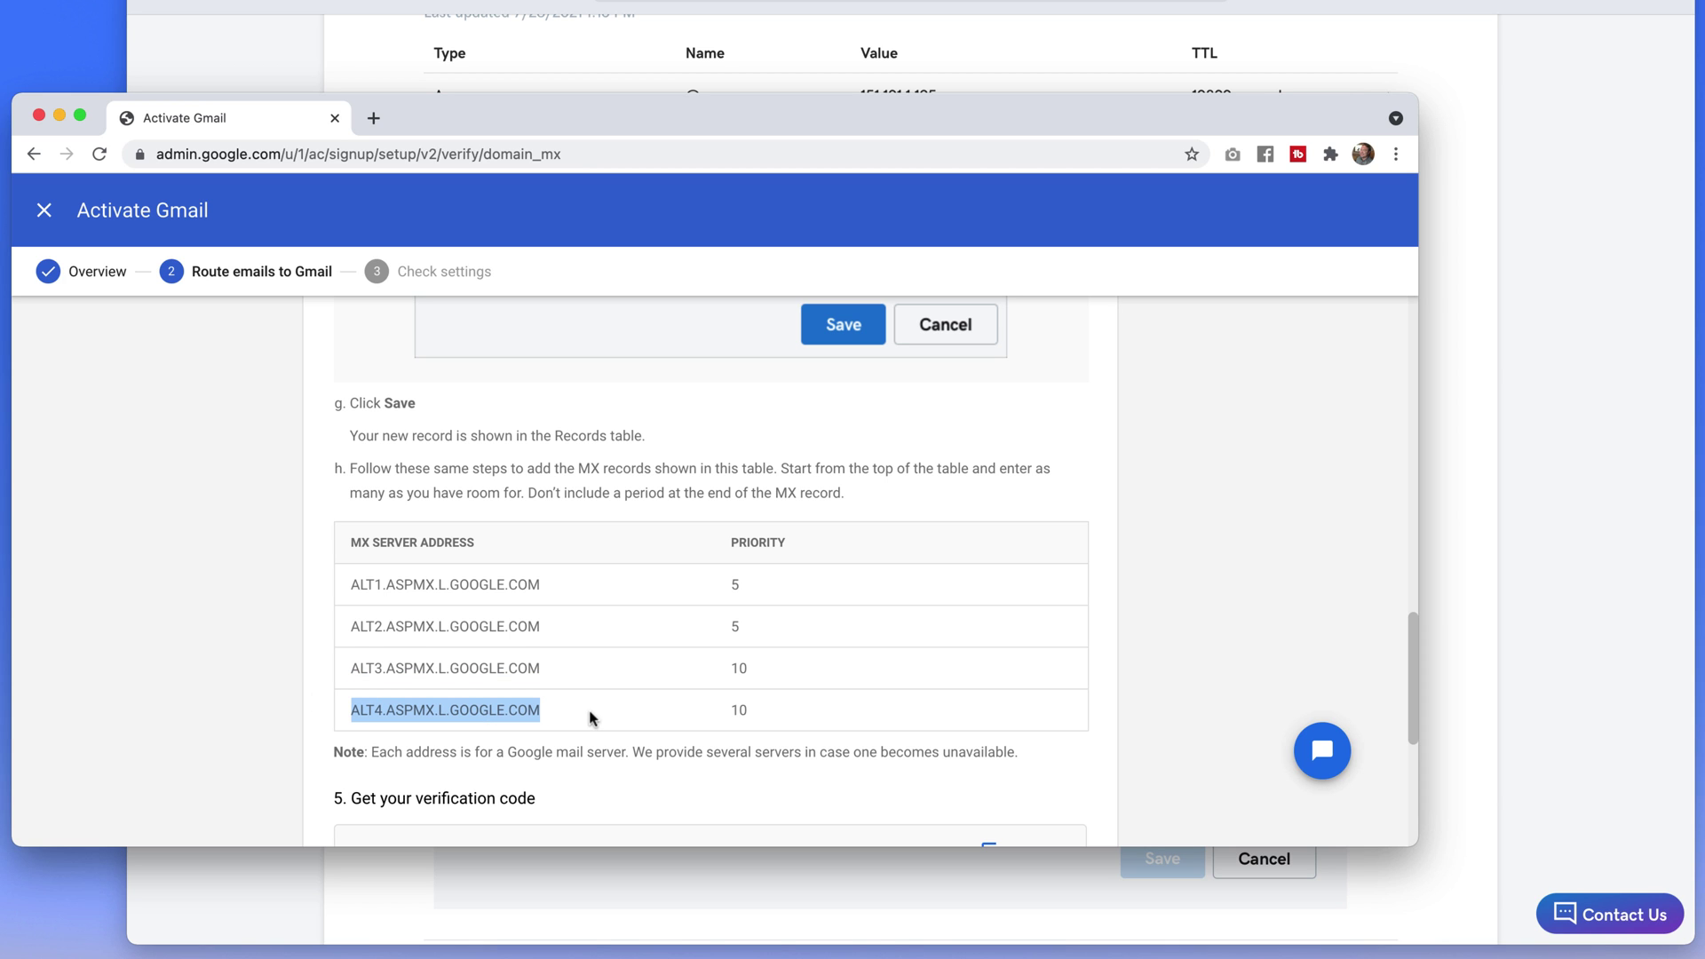
{"action": "key", "text": "super+Tab"}
{"action": "left_click", "coordinate": [593, 793]}
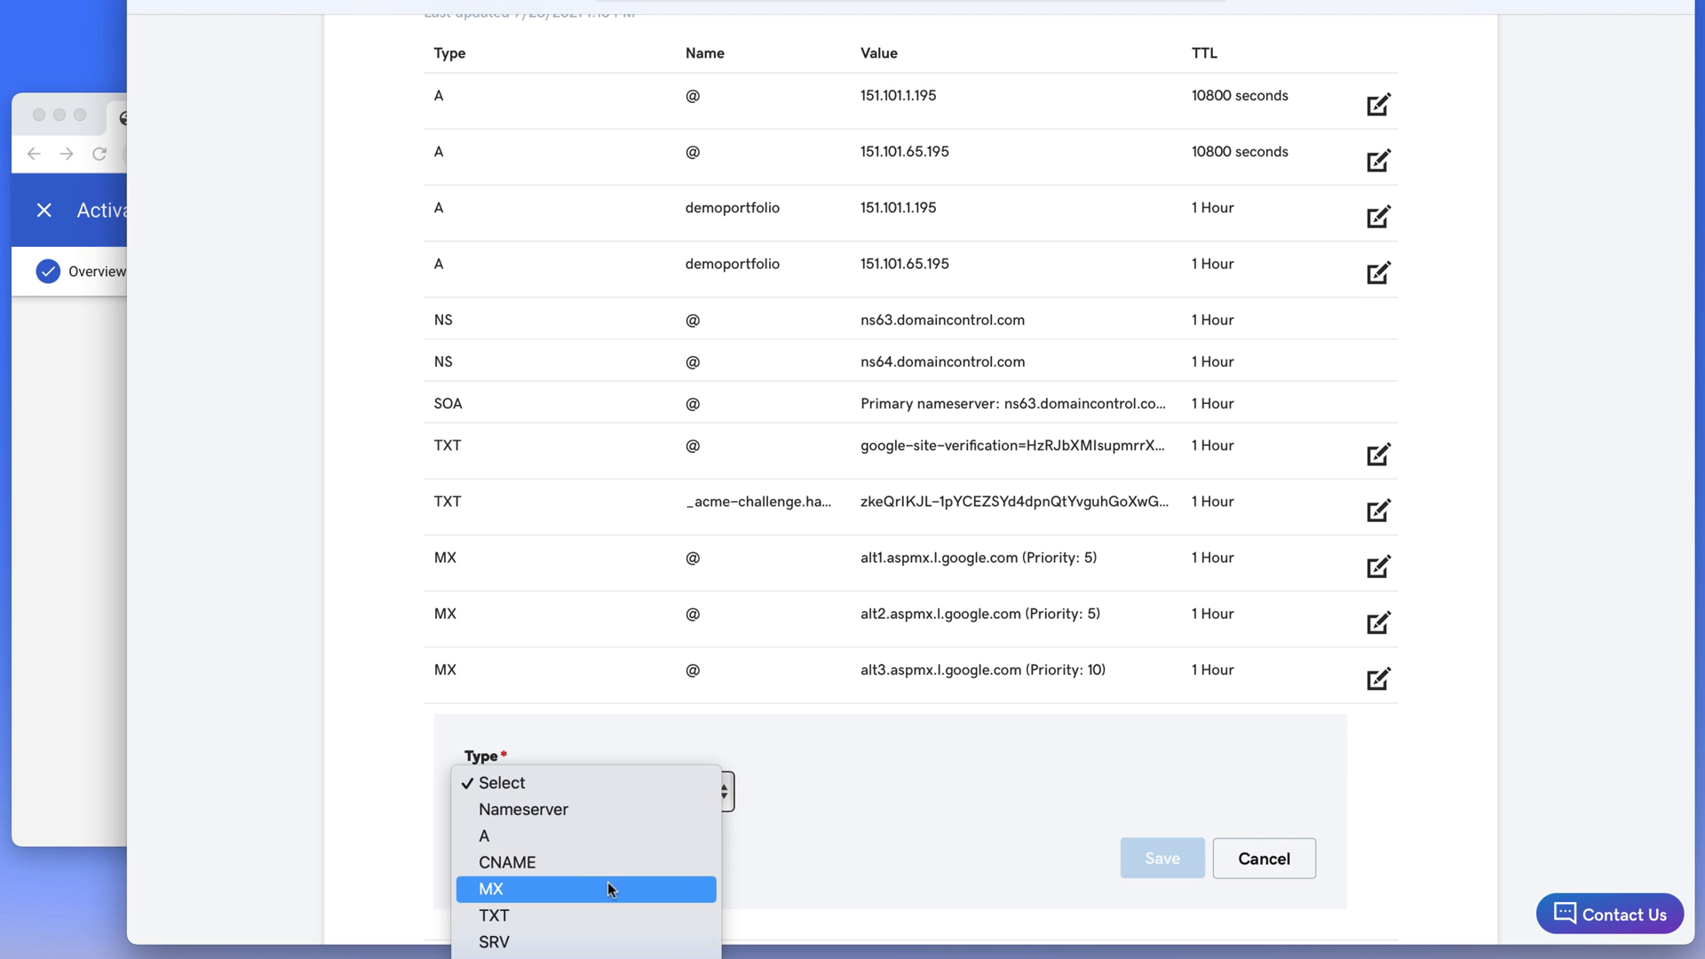
{"action": "left_click", "coordinate": [531, 883]}
{"action": "left_click", "coordinate": [832, 779]}
{"action": "type", "text": "@"}
{"action": "key", "text": "Tab"}
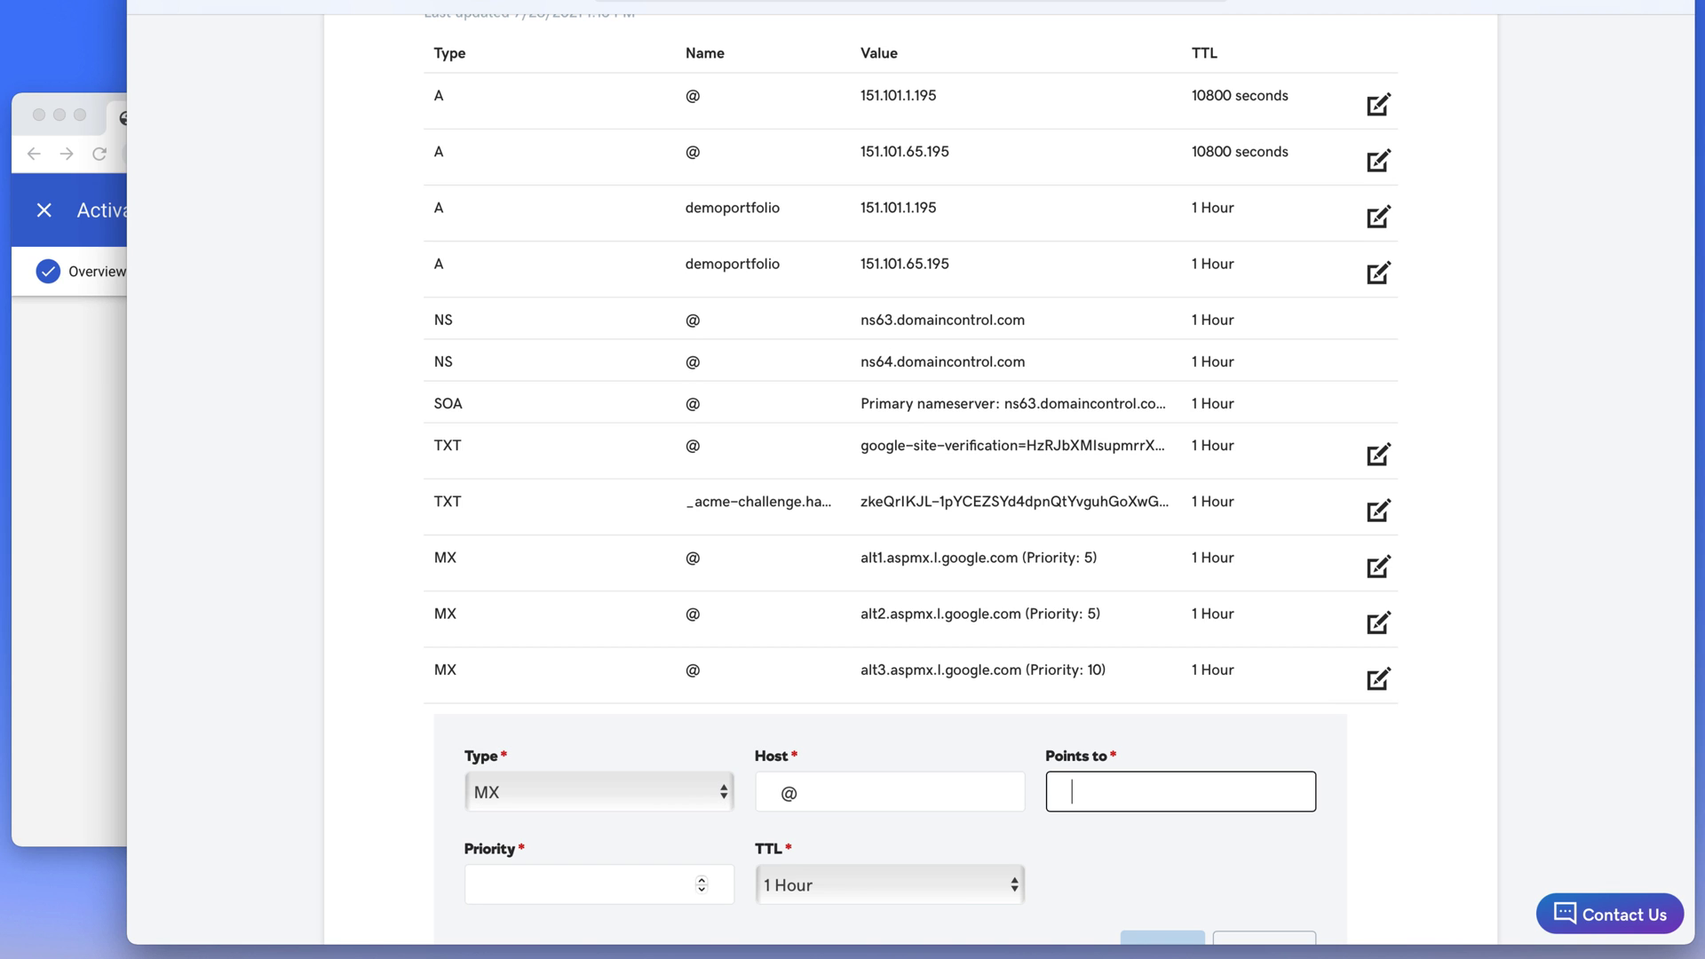
{"action": "key", "text": "super+v"}
{"action": "key", "text": "Tab"}
{"action": "type", "text": "1"}
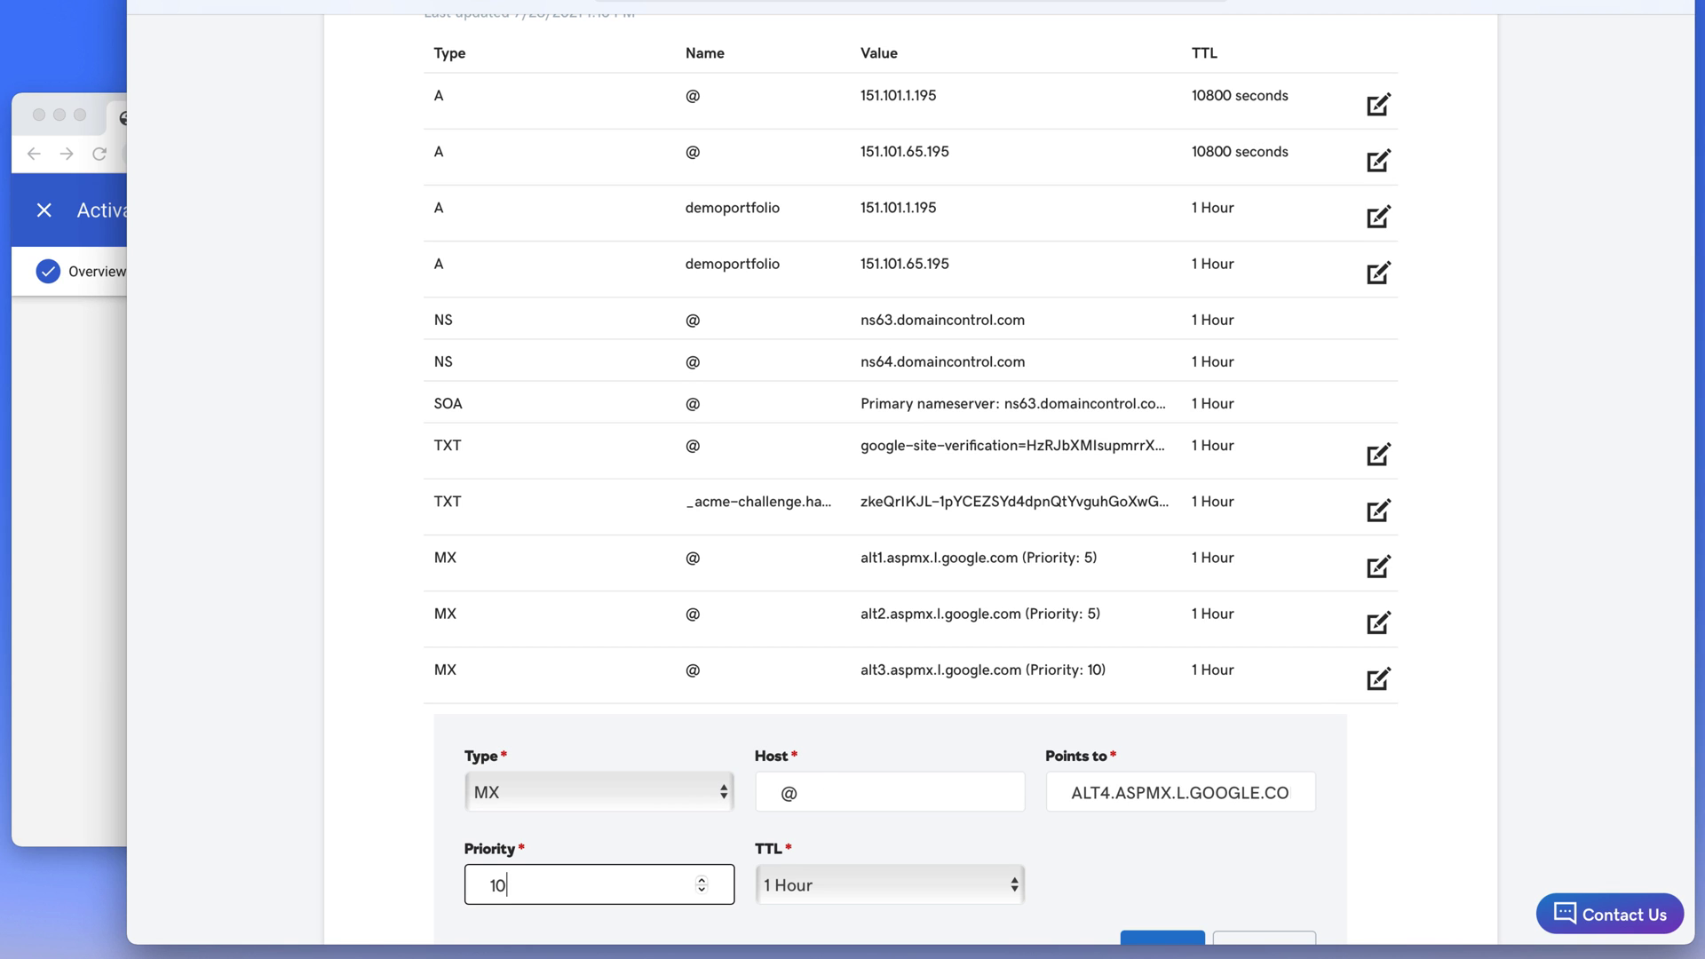
{"action": "type", "text": "0"}
{"action": "scroll", "coordinate": [907, 773], "scroll_direction": "down", "scroll_amount": 2}
{"action": "left_click", "coordinate": [1142, 783]}
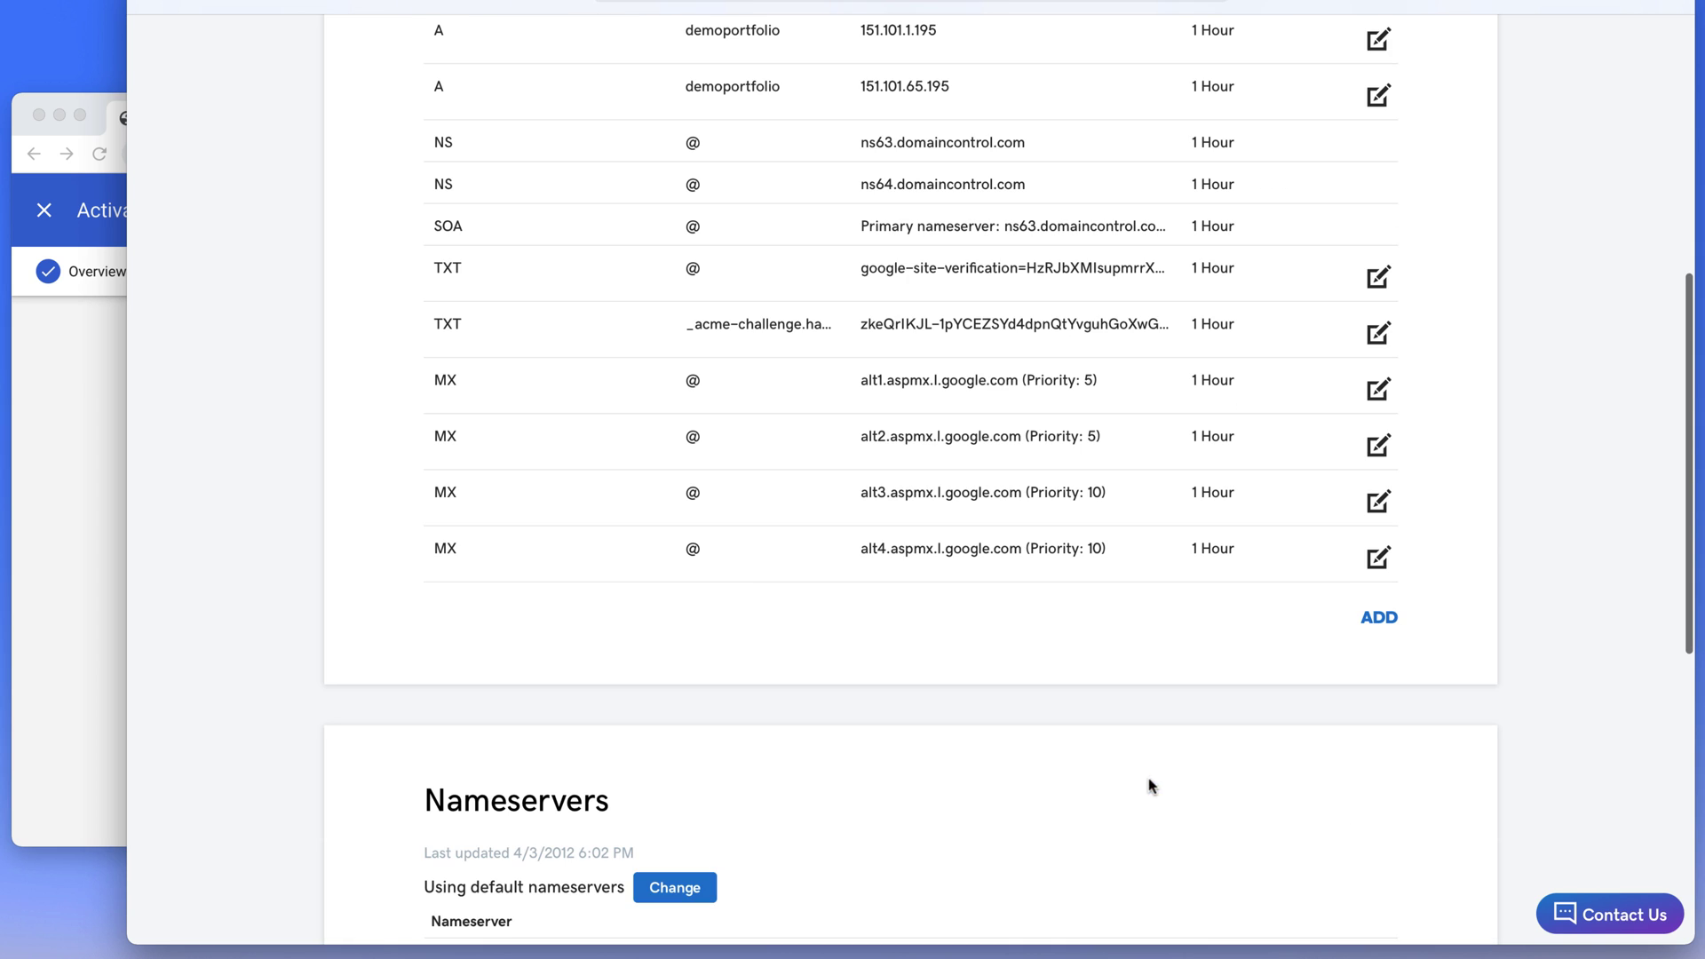
Copy the ASPMX.L.GOOGLE.COM address from the Gmail setup guide
{"action": "left_click", "coordinate": [68, 608]}
{"action": "scroll", "coordinate": [189, 611], "scroll_direction": "up", "scroll_amount": 5}
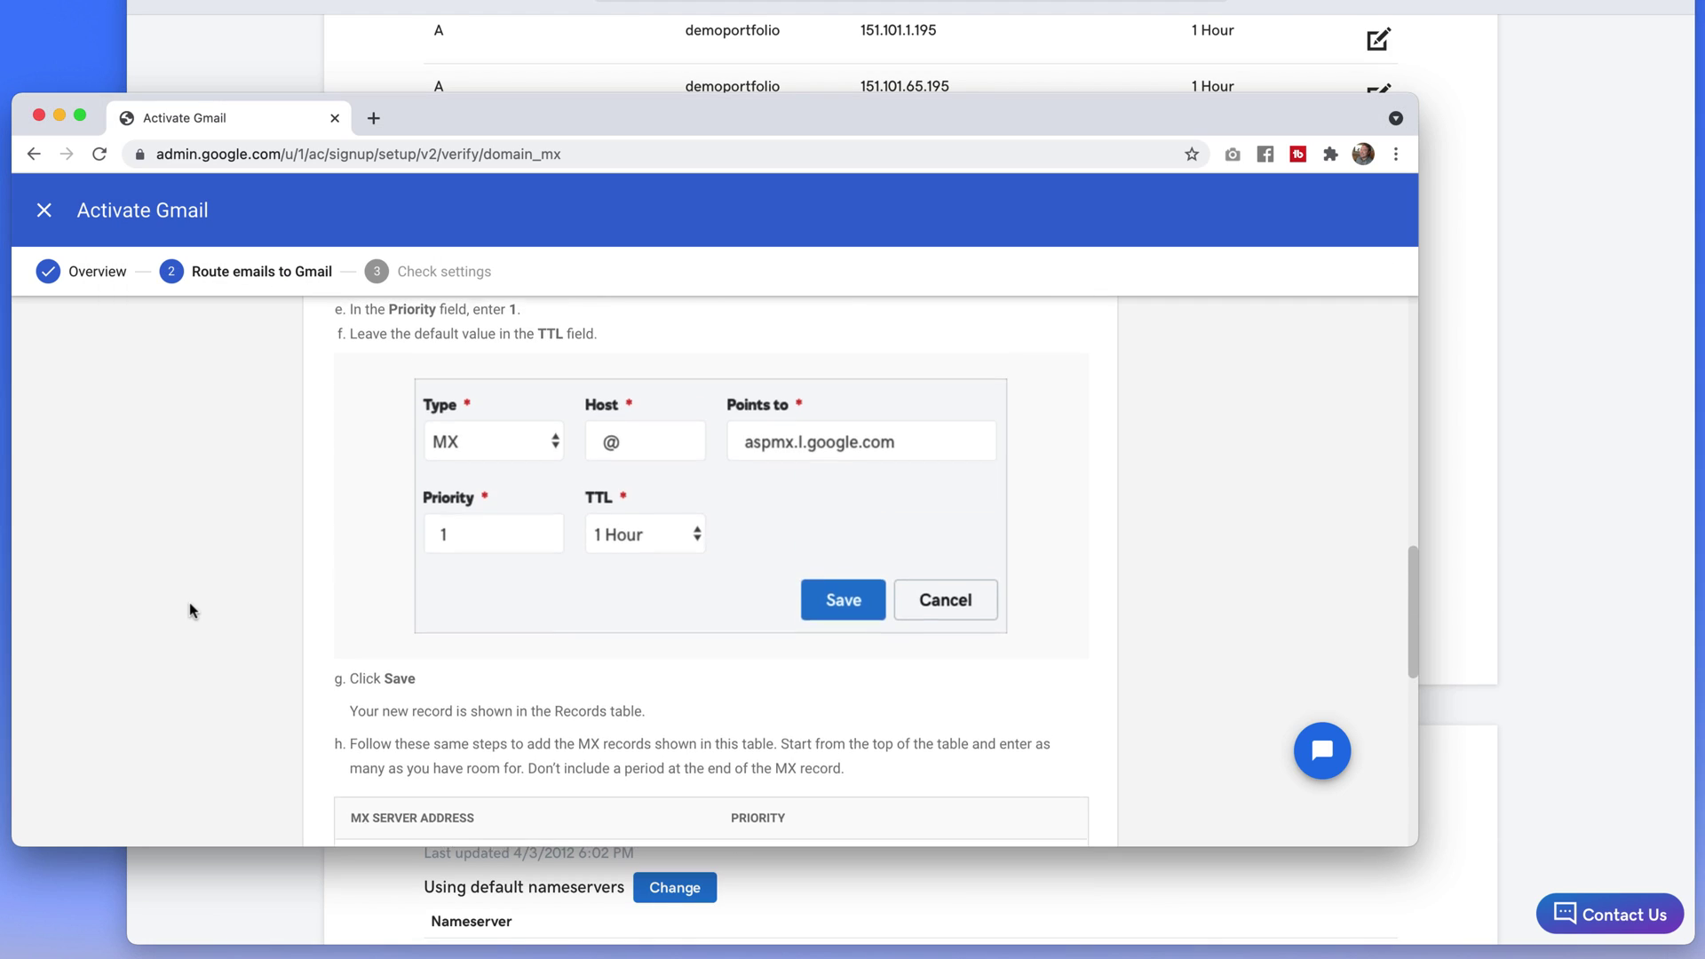
{"action": "scroll", "coordinate": [190, 609], "scroll_direction": "up", "scroll_amount": 1}
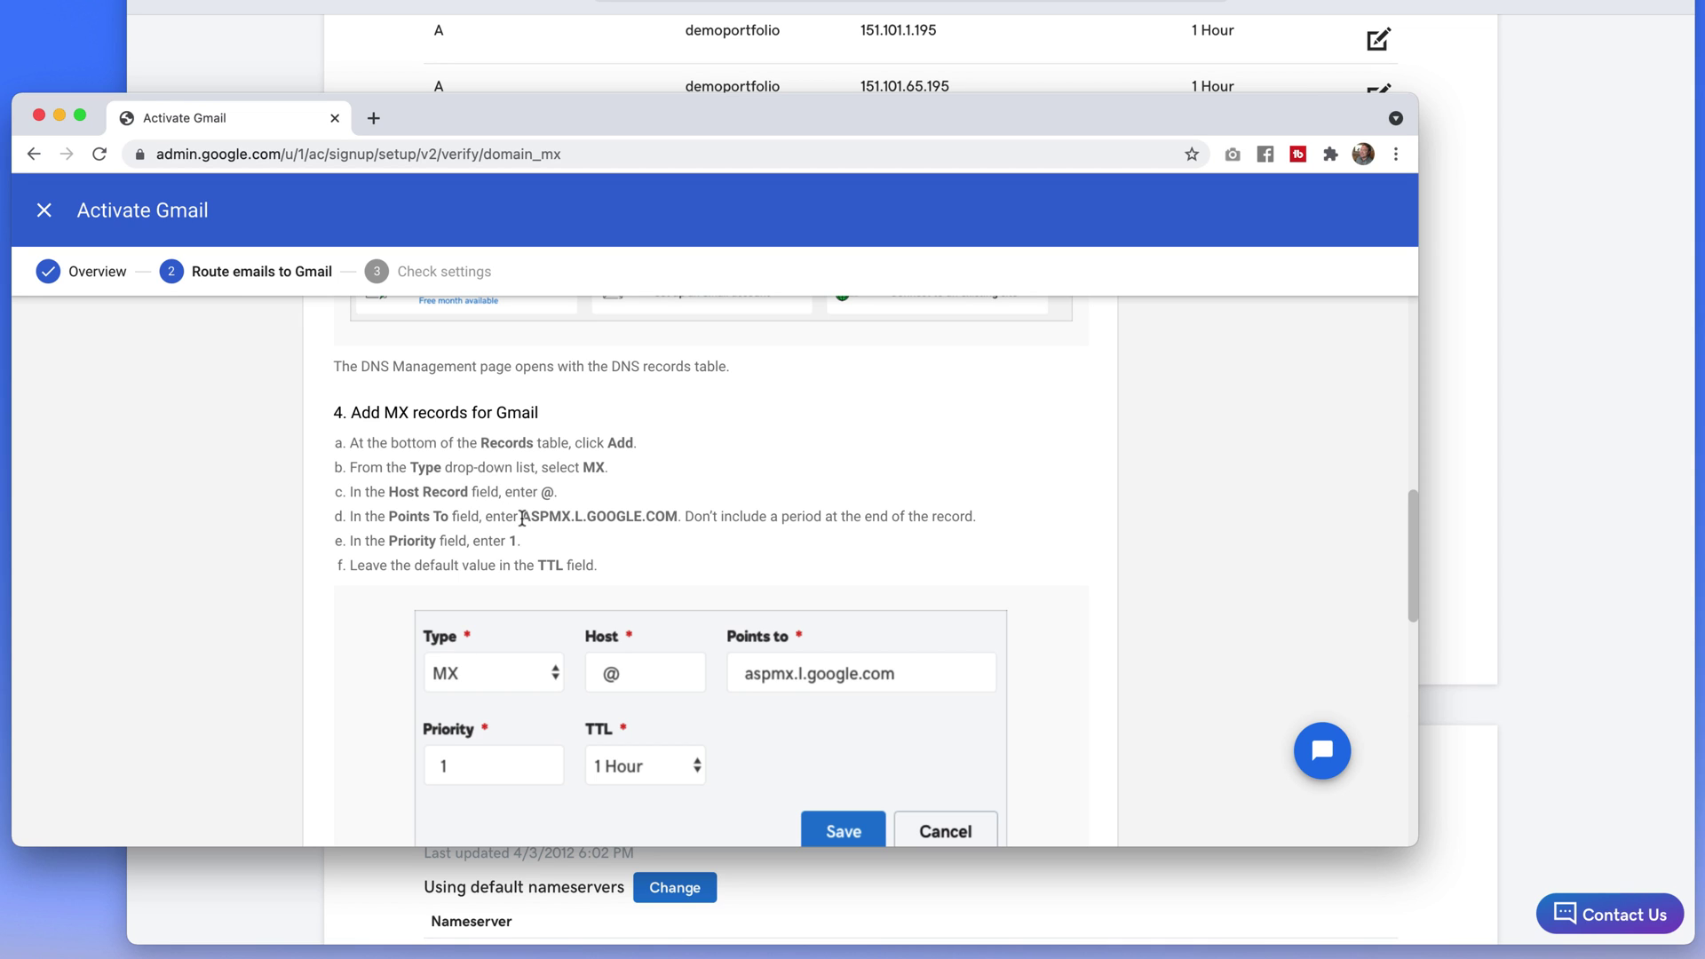
{"action": "left_click_drag", "start_coordinate": [528, 518], "coordinate": [675, 522]}
{"action": "key", "text": "super+c"}
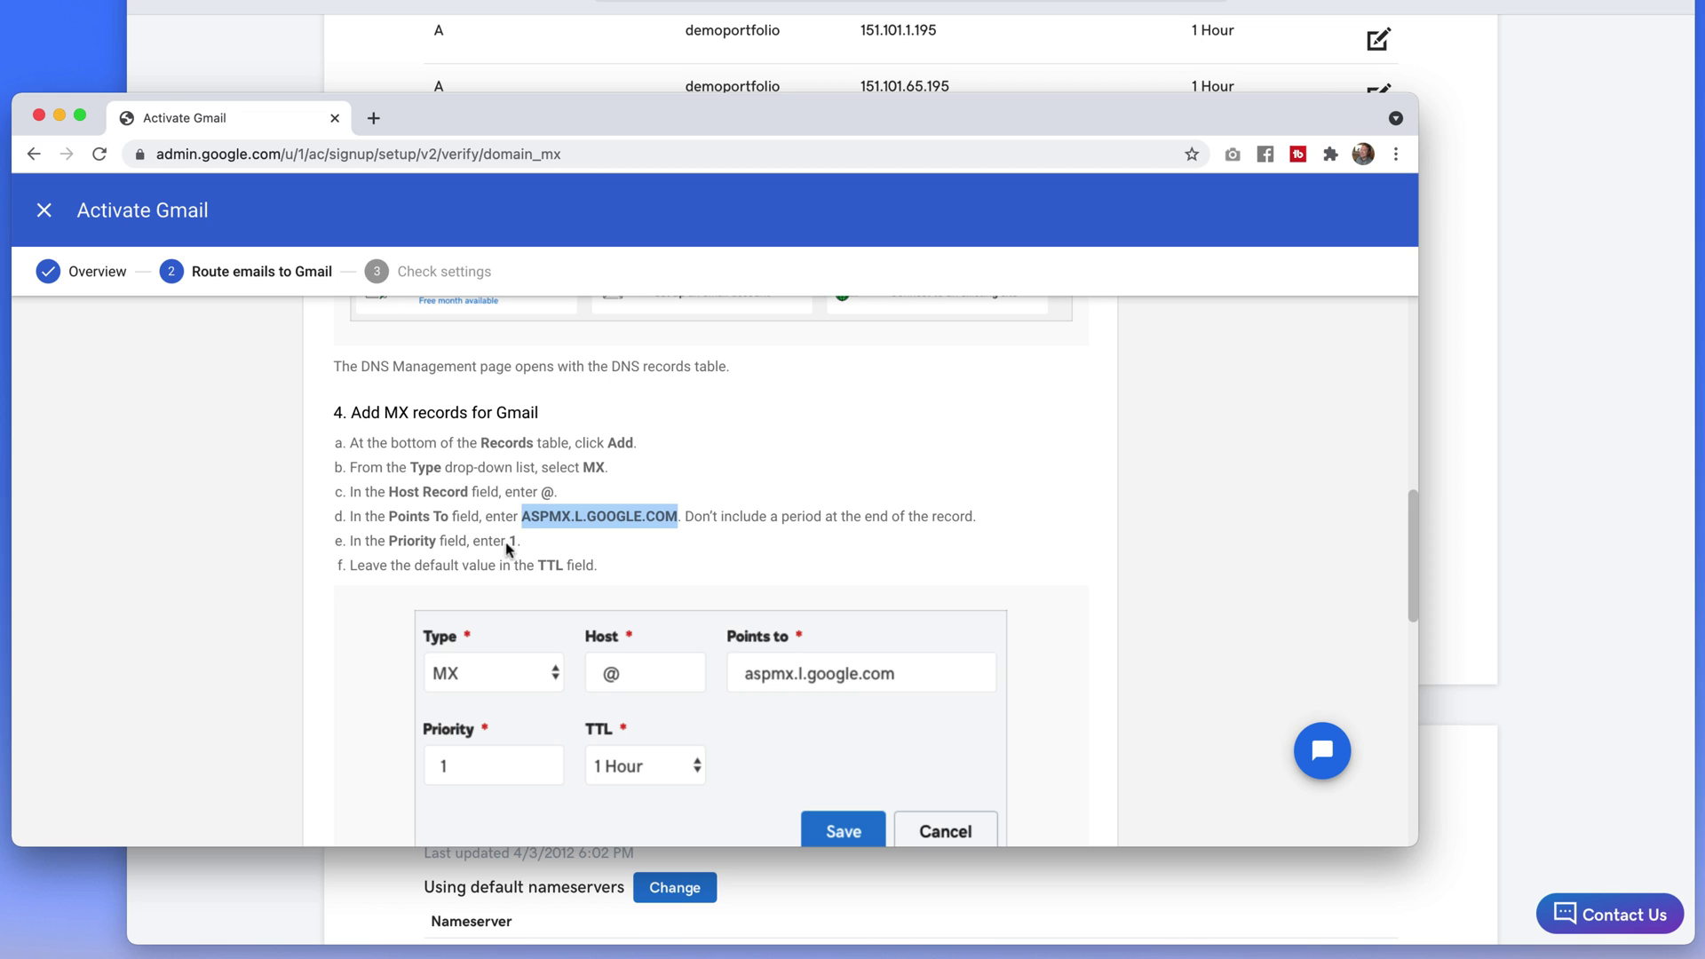
{"action": "left_click", "coordinate": [1447, 561]}
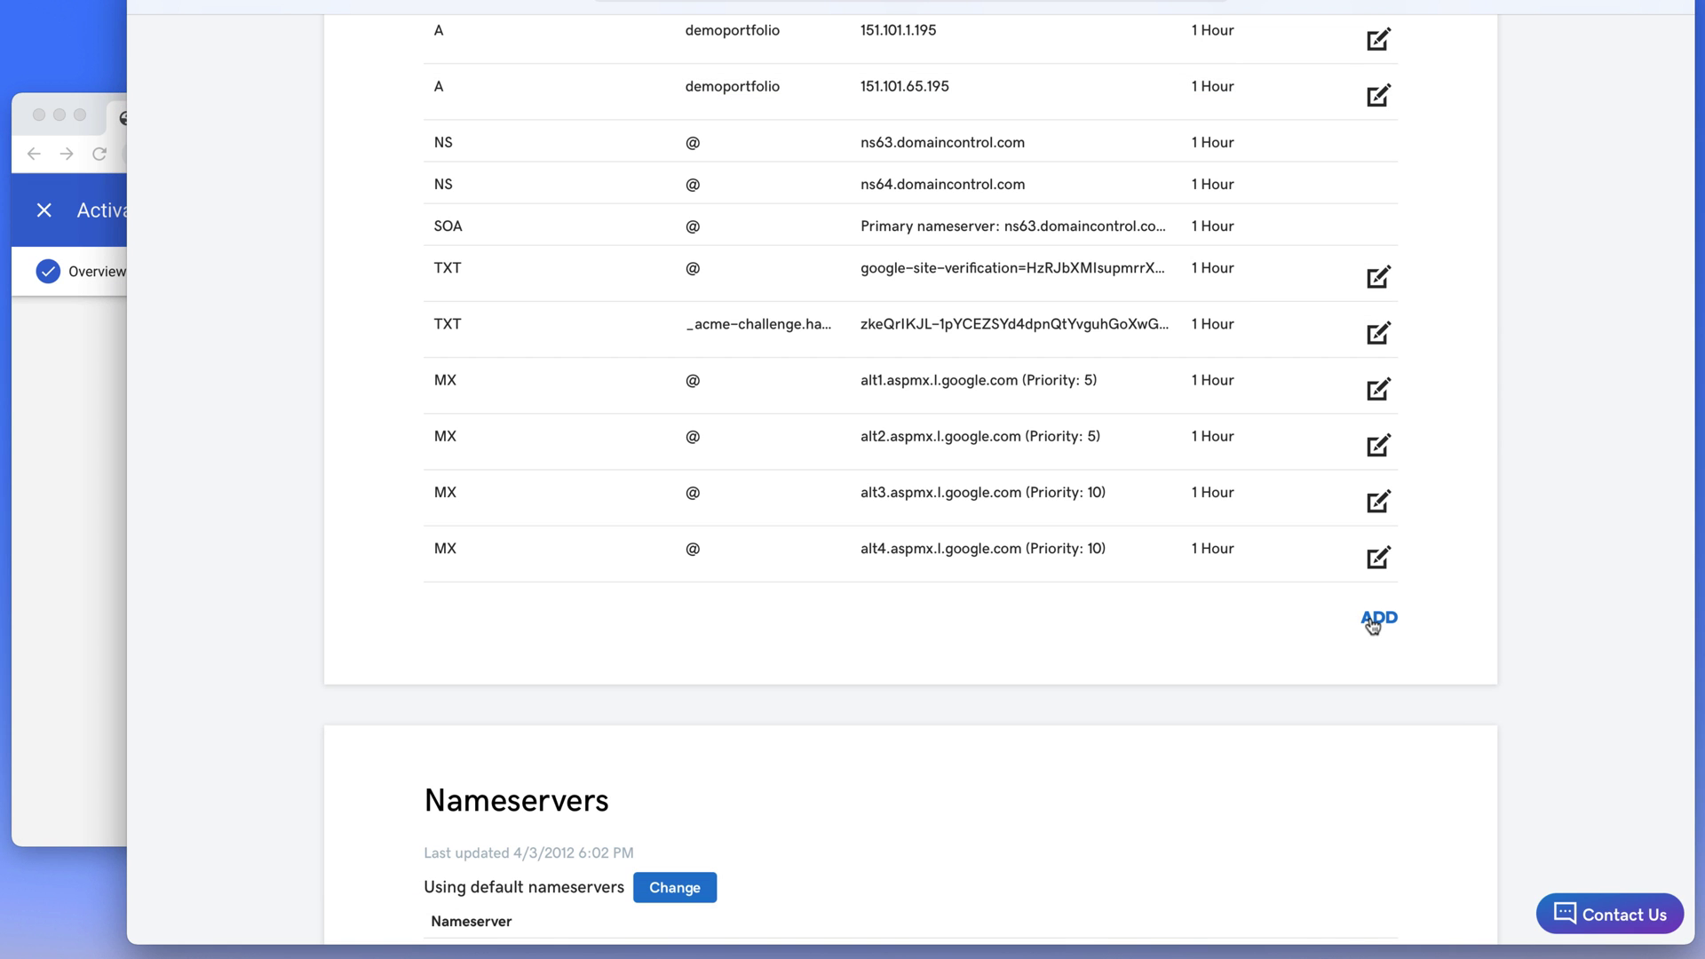
Create an MX record with host @, ASPMX.L.GOOGLE.COM and priority 1, and save it
{"action": "left_click", "coordinate": [1372, 622]}
{"action": "left_click", "coordinate": [630, 681]}
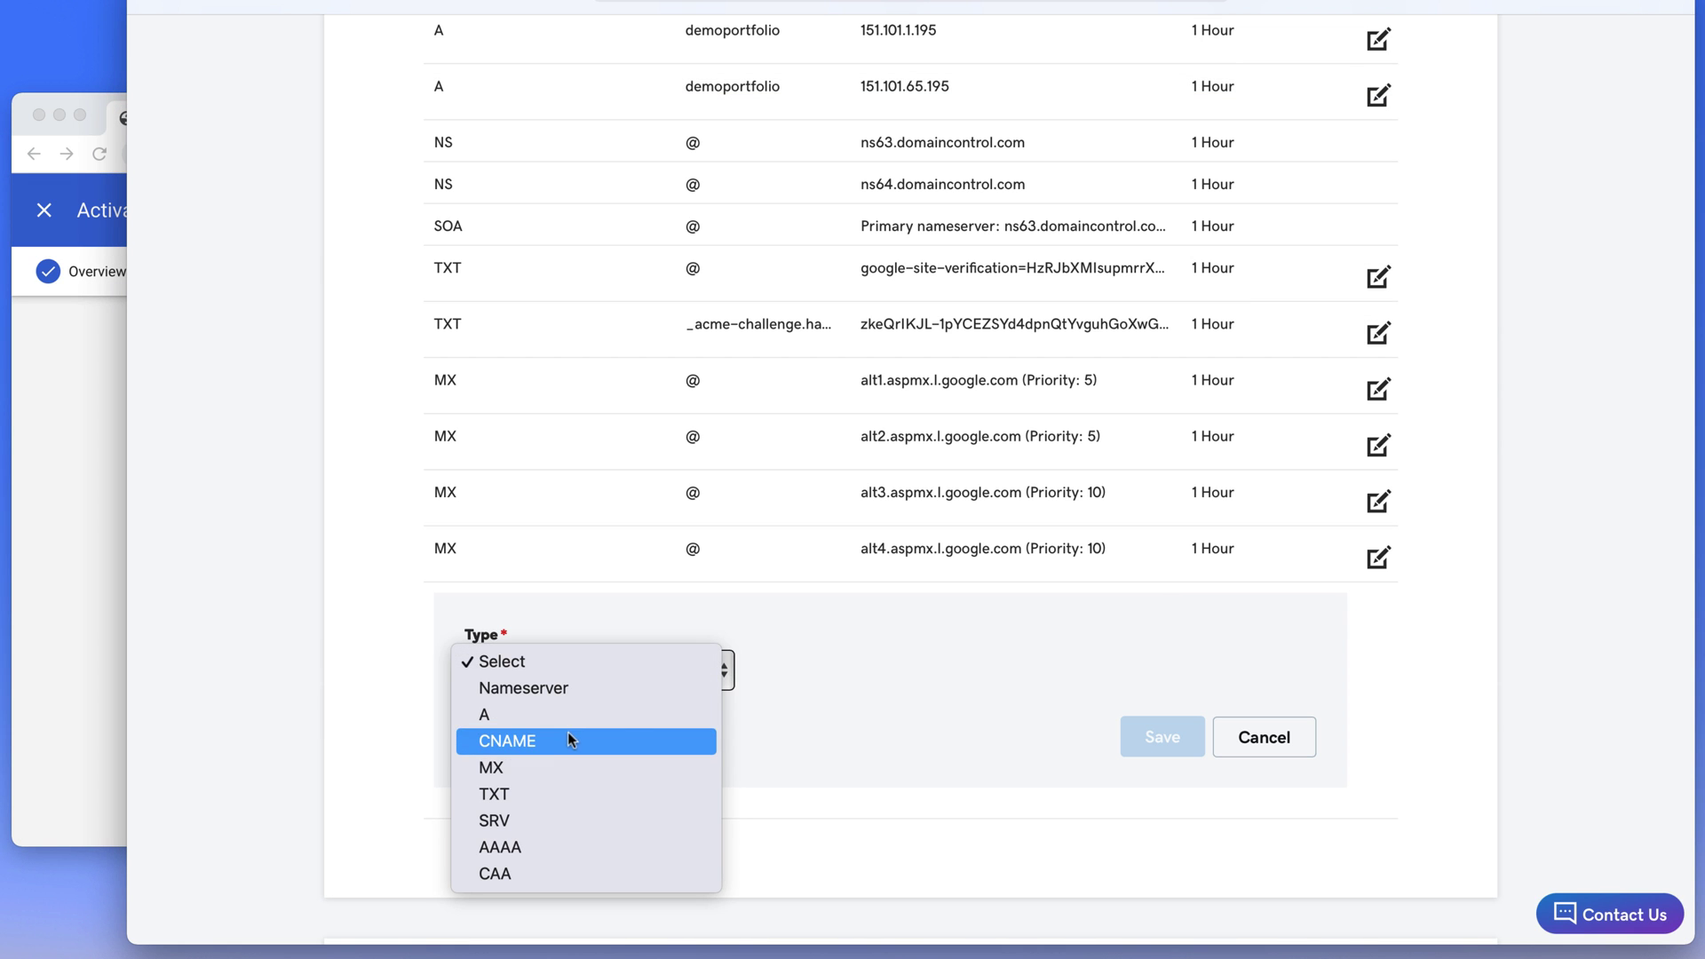
{"action": "left_click", "coordinate": [571, 766]}
{"action": "left_click", "coordinate": [811, 670]}
{"action": "type", "text": "@"}
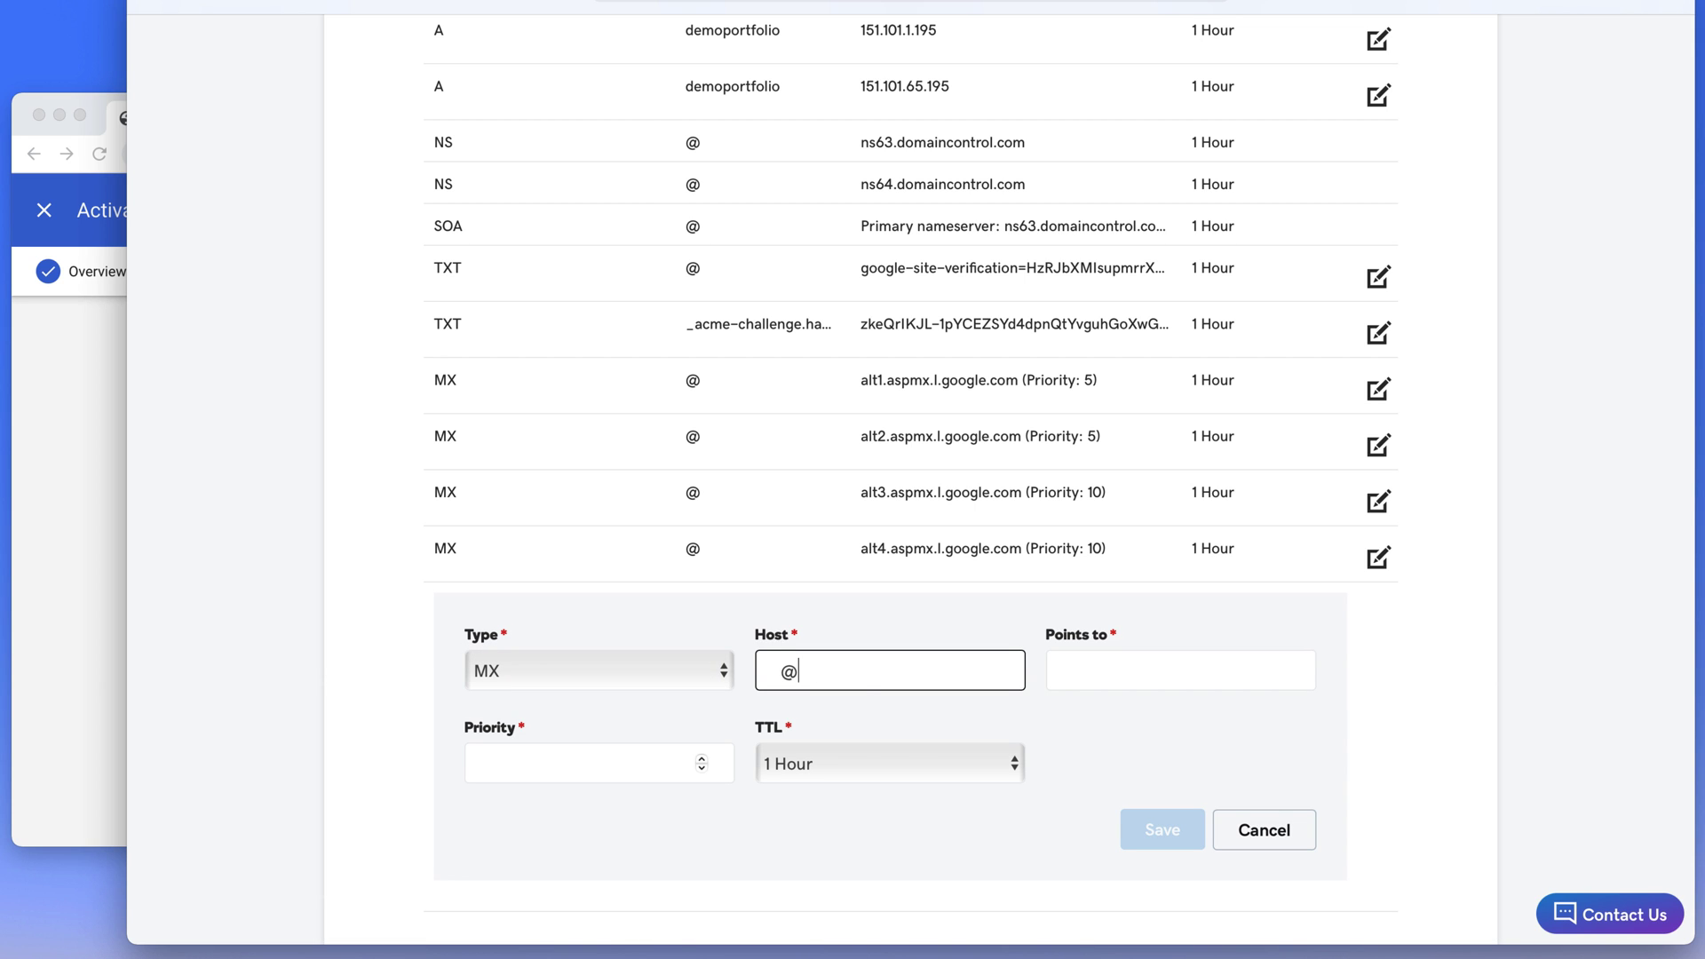
{"action": "key", "text": "Tab"}
{"action": "key", "text": "super+v"}
{"action": "left_click", "coordinate": [582, 762]}
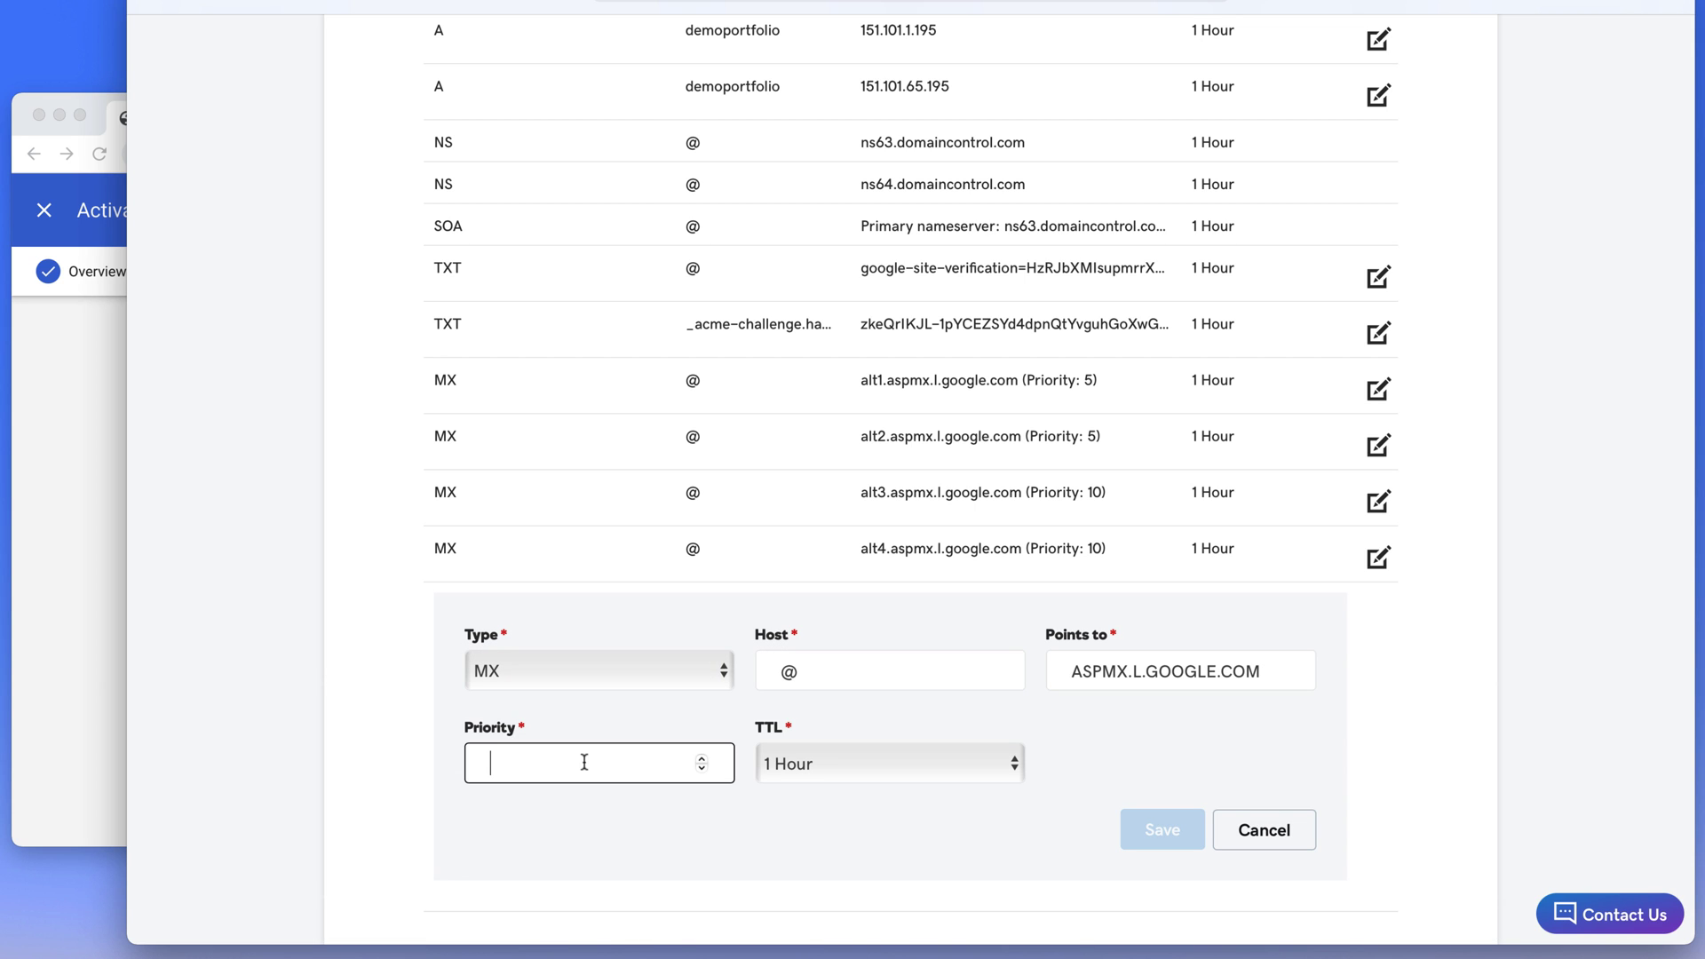
{"action": "type", "text": "1"}
{"action": "left_click", "coordinate": [1138, 835]}
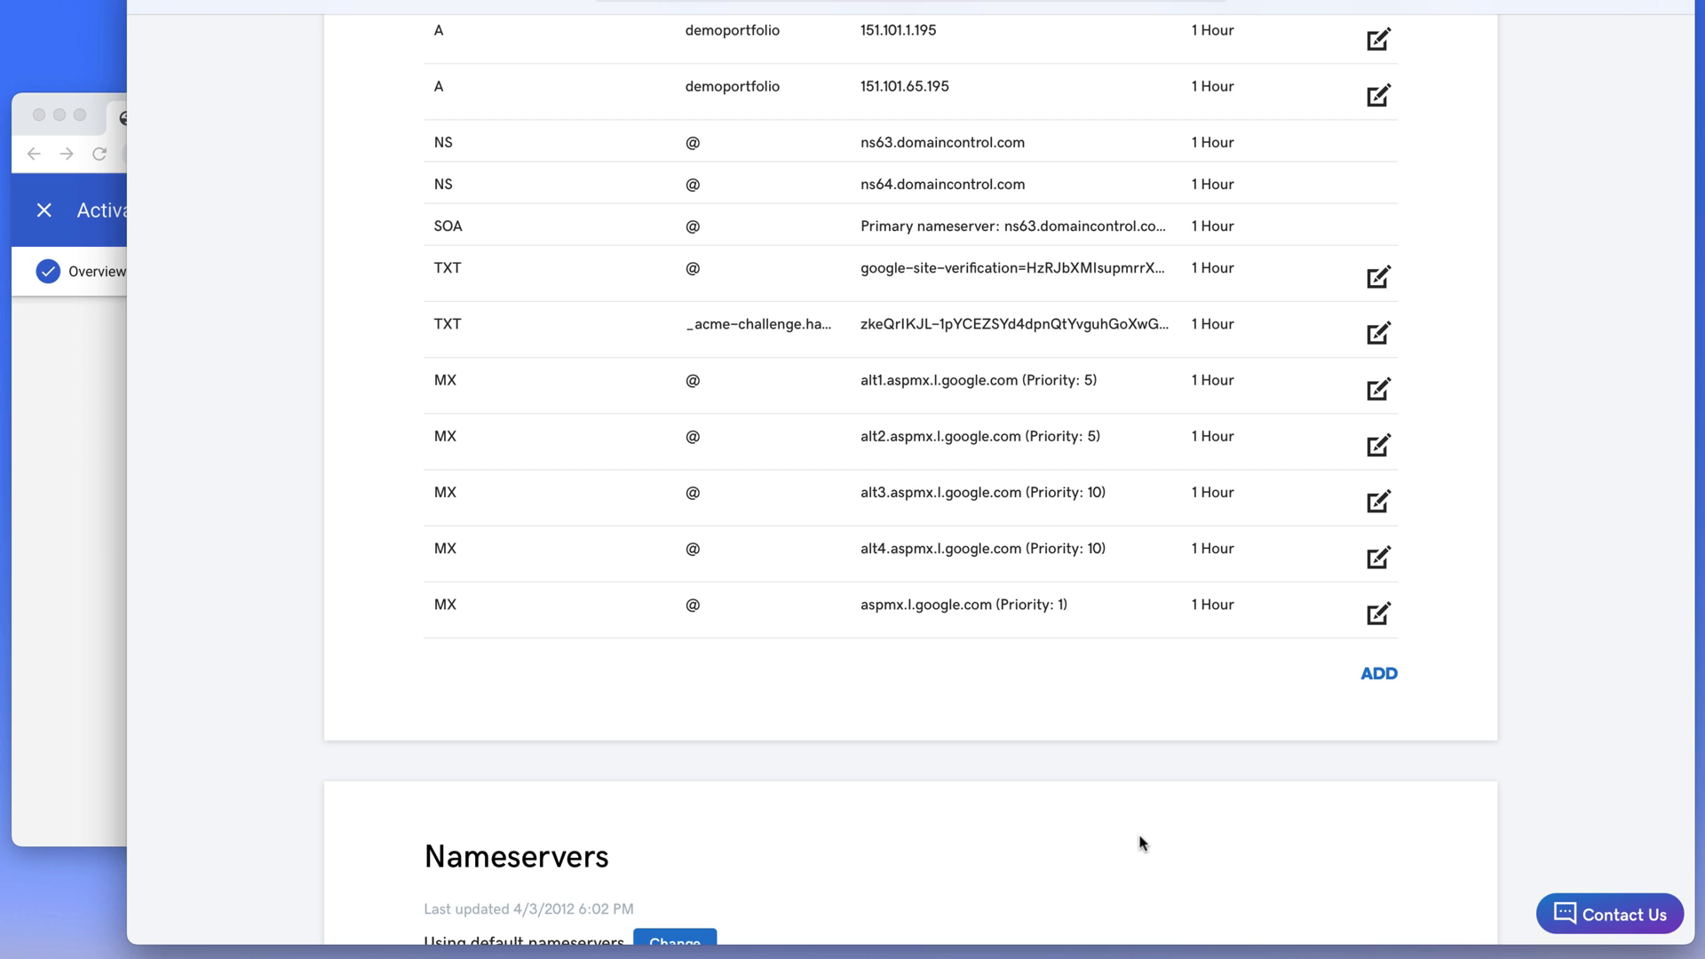
Copy the Google MX verification code from the Activate Gmail instructions
{"action": "left_click", "coordinate": [100, 680]}
{"action": "scroll", "coordinate": [195, 707], "scroll_direction": "down", "scroll_amount": 6}
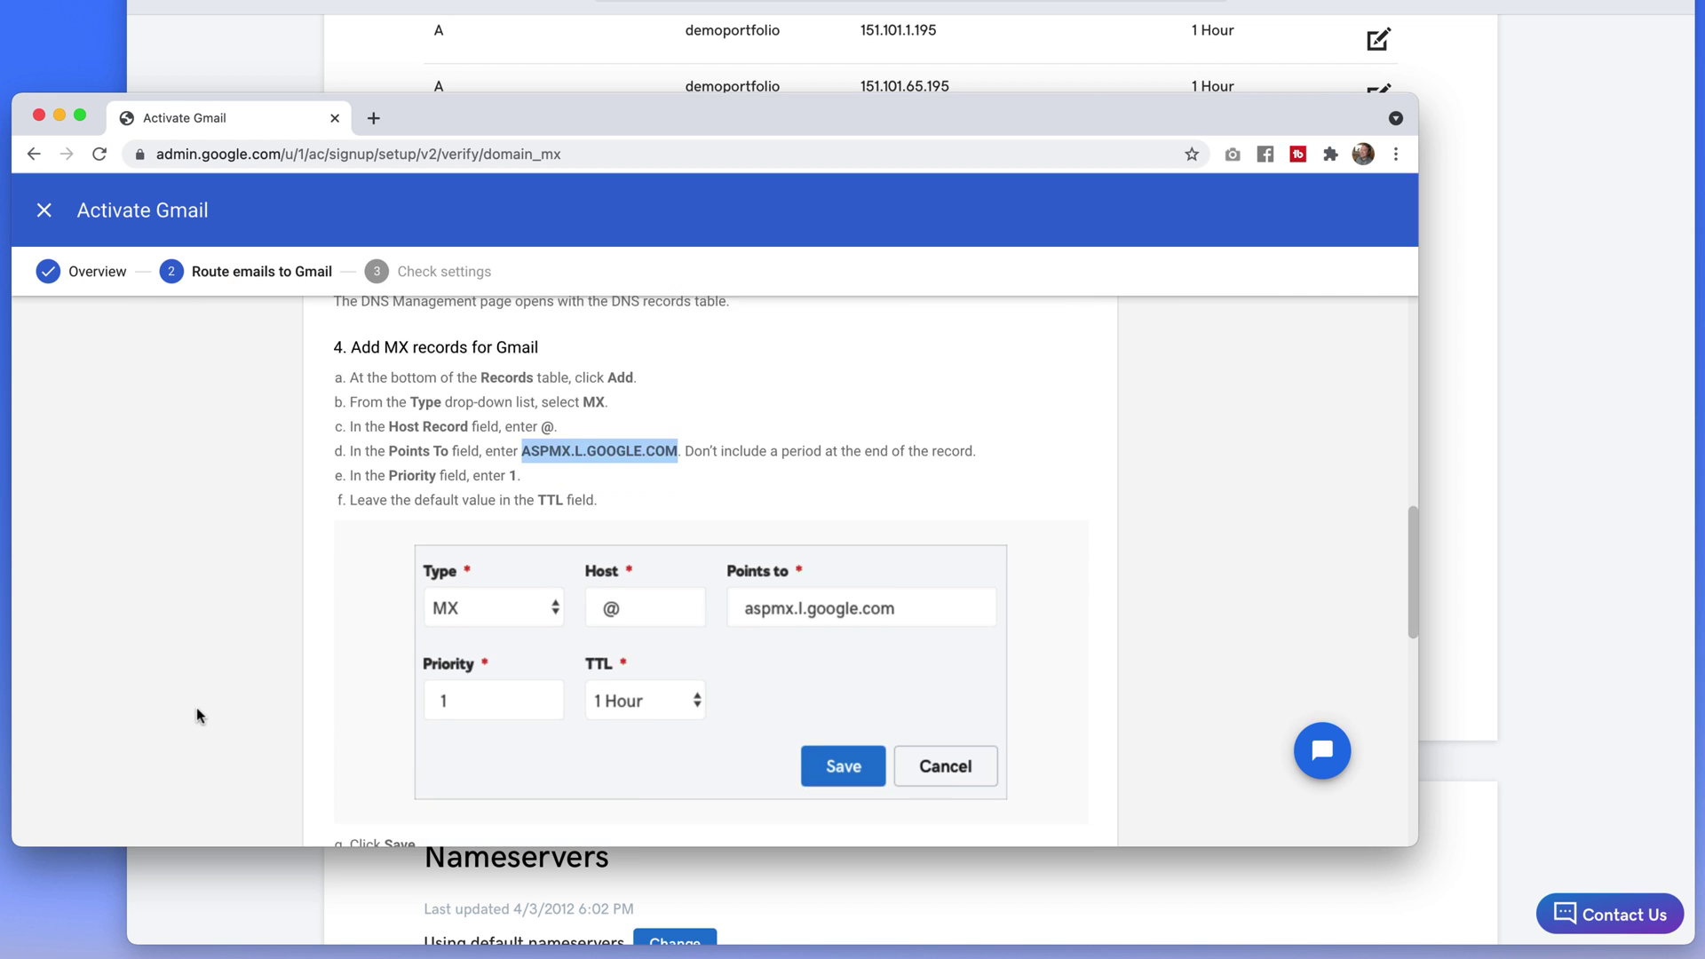
{"action": "scroll", "coordinate": [195, 706], "scroll_direction": "down", "scroll_amount": 3}
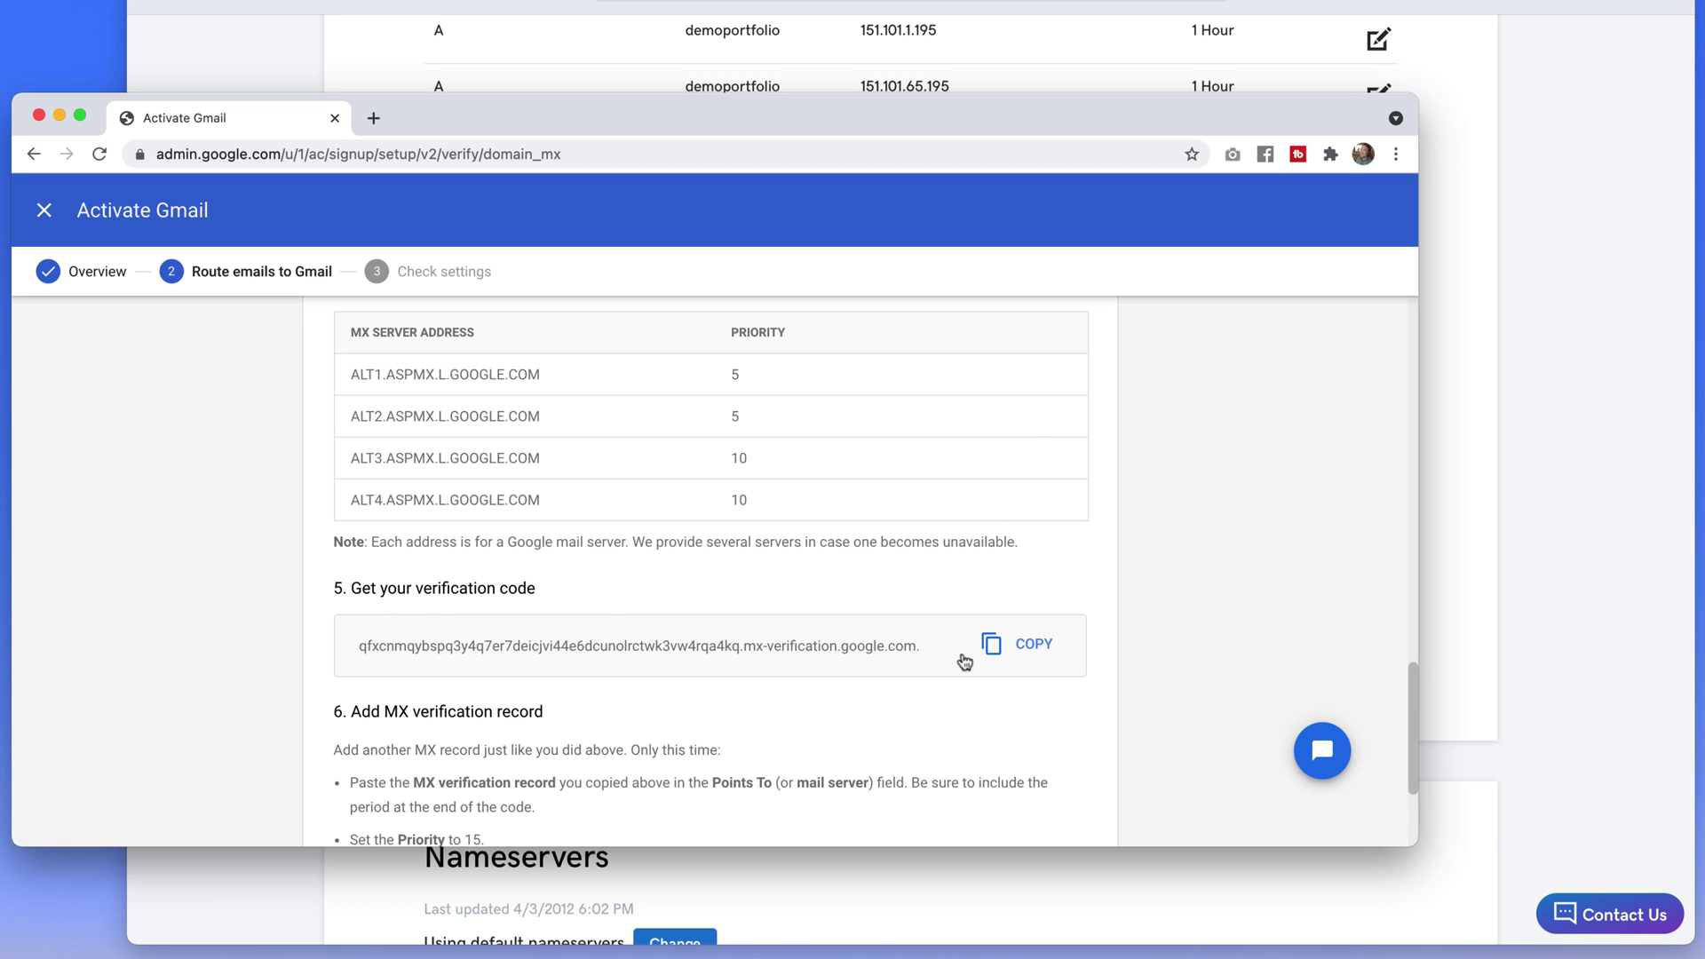
{"action": "scroll", "coordinate": [963, 658], "scroll_direction": "down", "scroll_amount": 3}
{"action": "left_click_drag", "start_coordinate": [352, 497], "coordinate": [542, 498]}
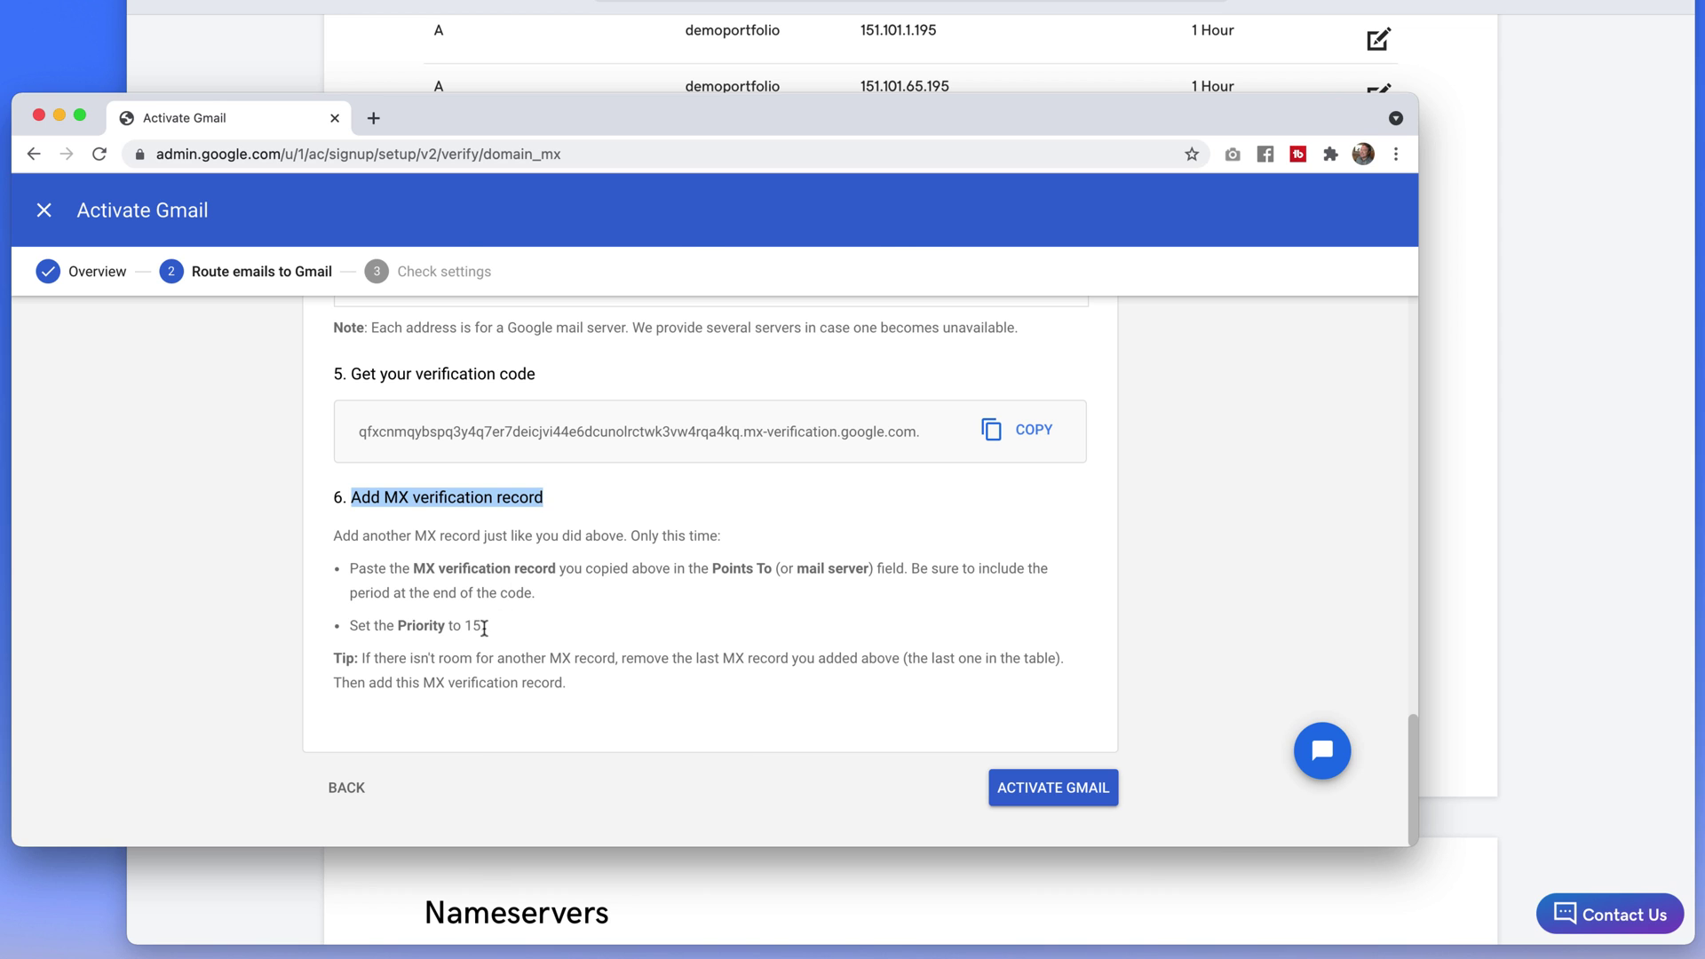
Add an MX record for host @ pointing to the verification code with priority 15
{"action": "left_click", "coordinate": [595, 783]}
{"action": "left_click", "coordinate": [639, 879]}
{"action": "left_click", "coordinate": [824, 790]}
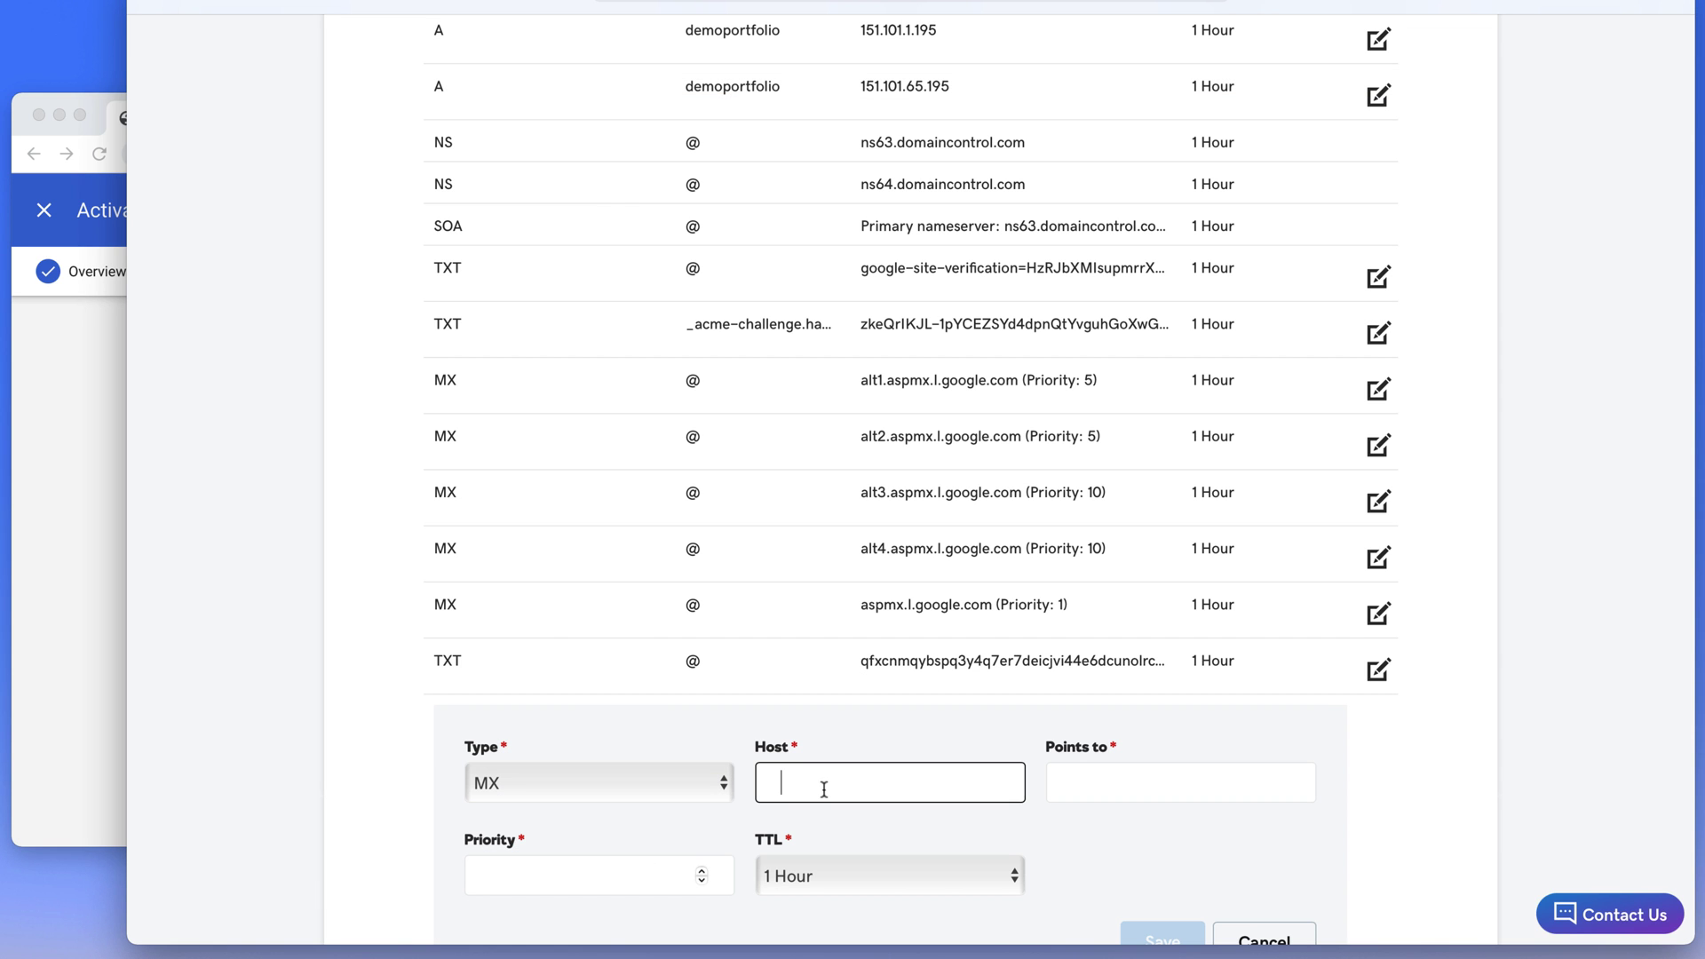
{"action": "type", "text": "@"}
{"action": "key", "text": "Tab"}
{"action": "type", "text": ".mx-verification.google.com."}
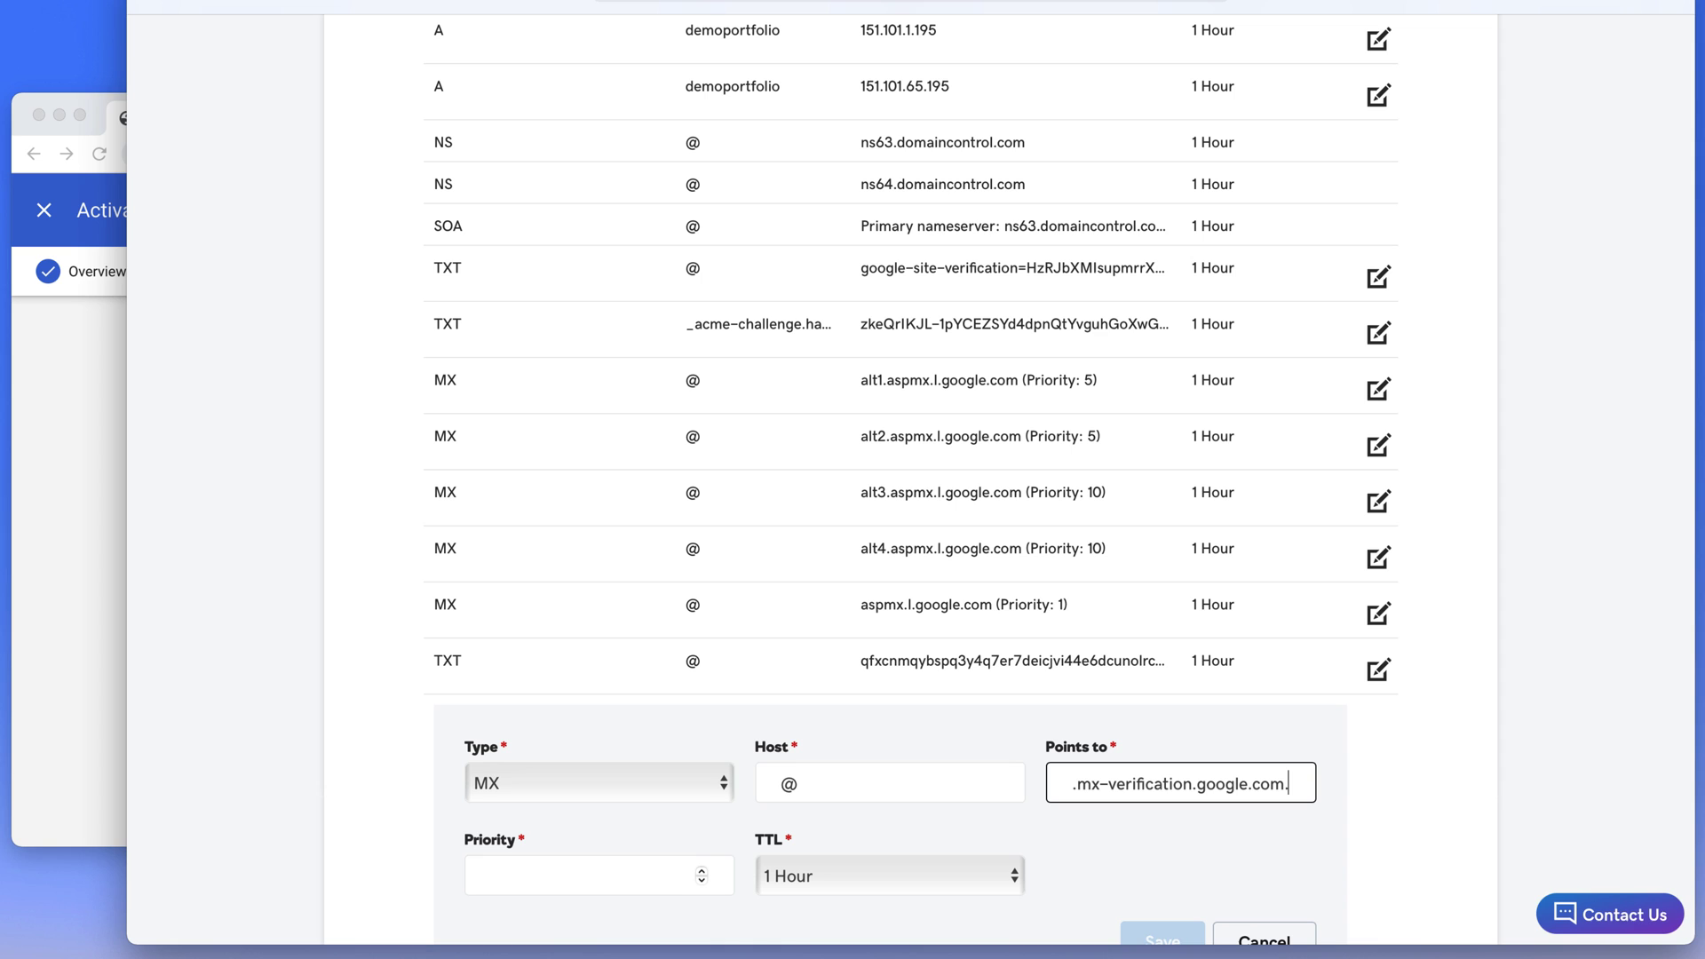
{"action": "left_click", "coordinate": [599, 876]}
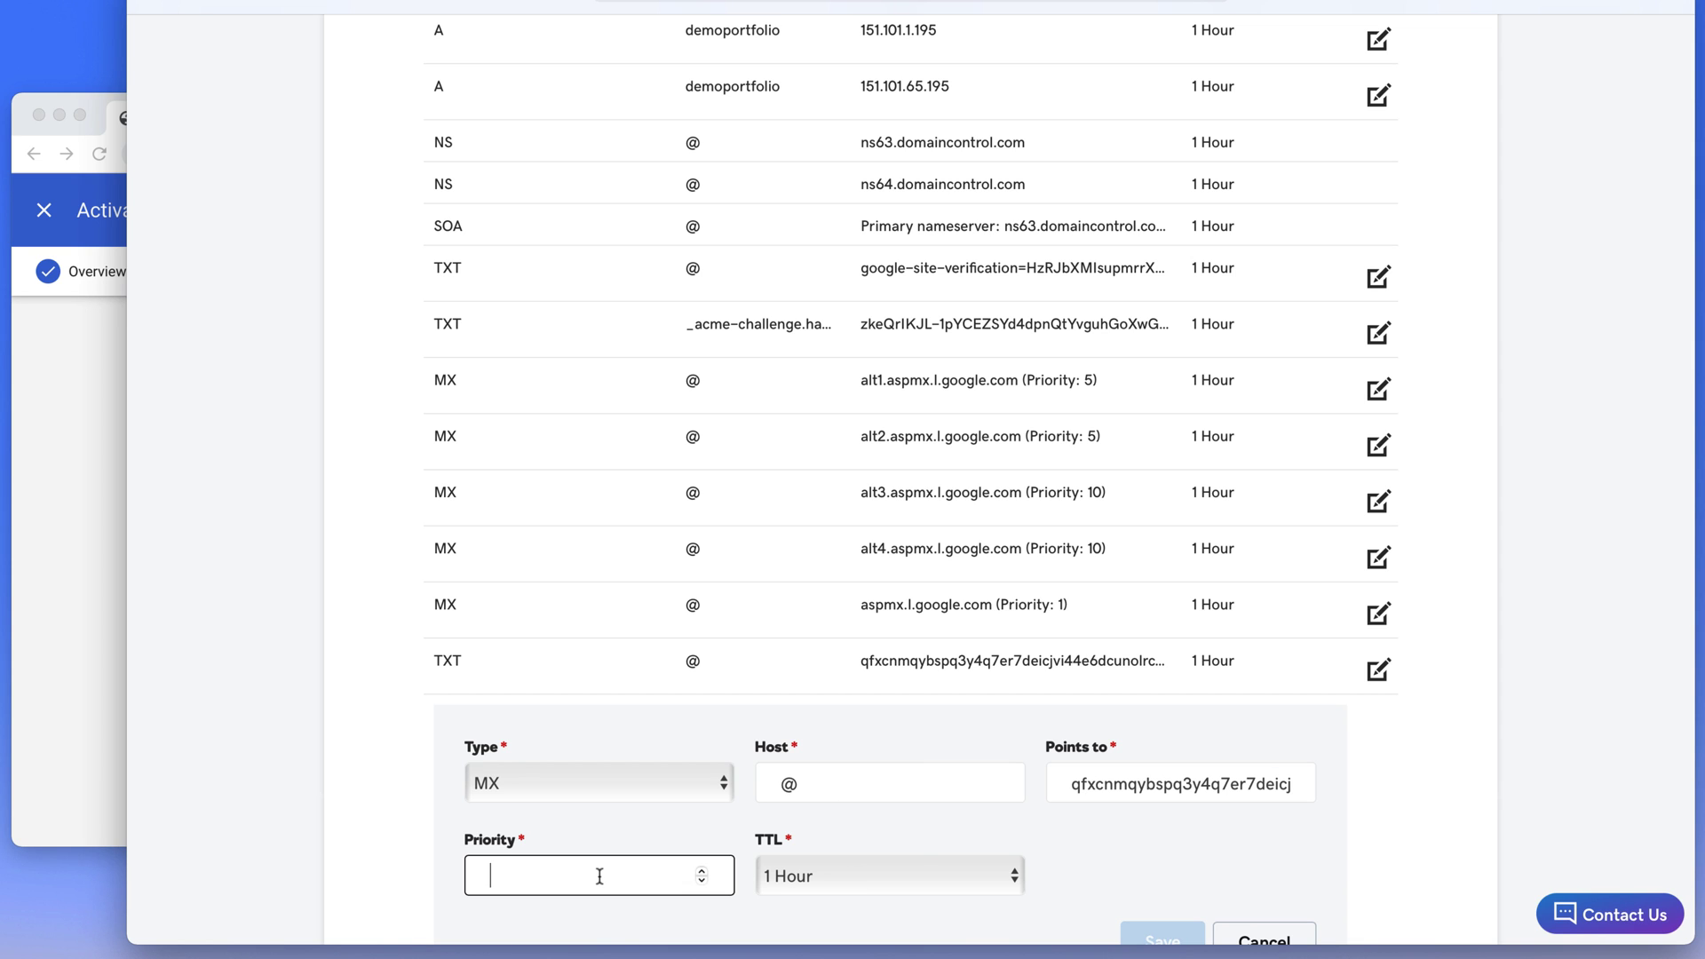
{"action": "type", "text": "15"}
{"action": "scroll", "coordinate": [1128, 882], "scroll_direction": "down", "scroll_amount": 1}
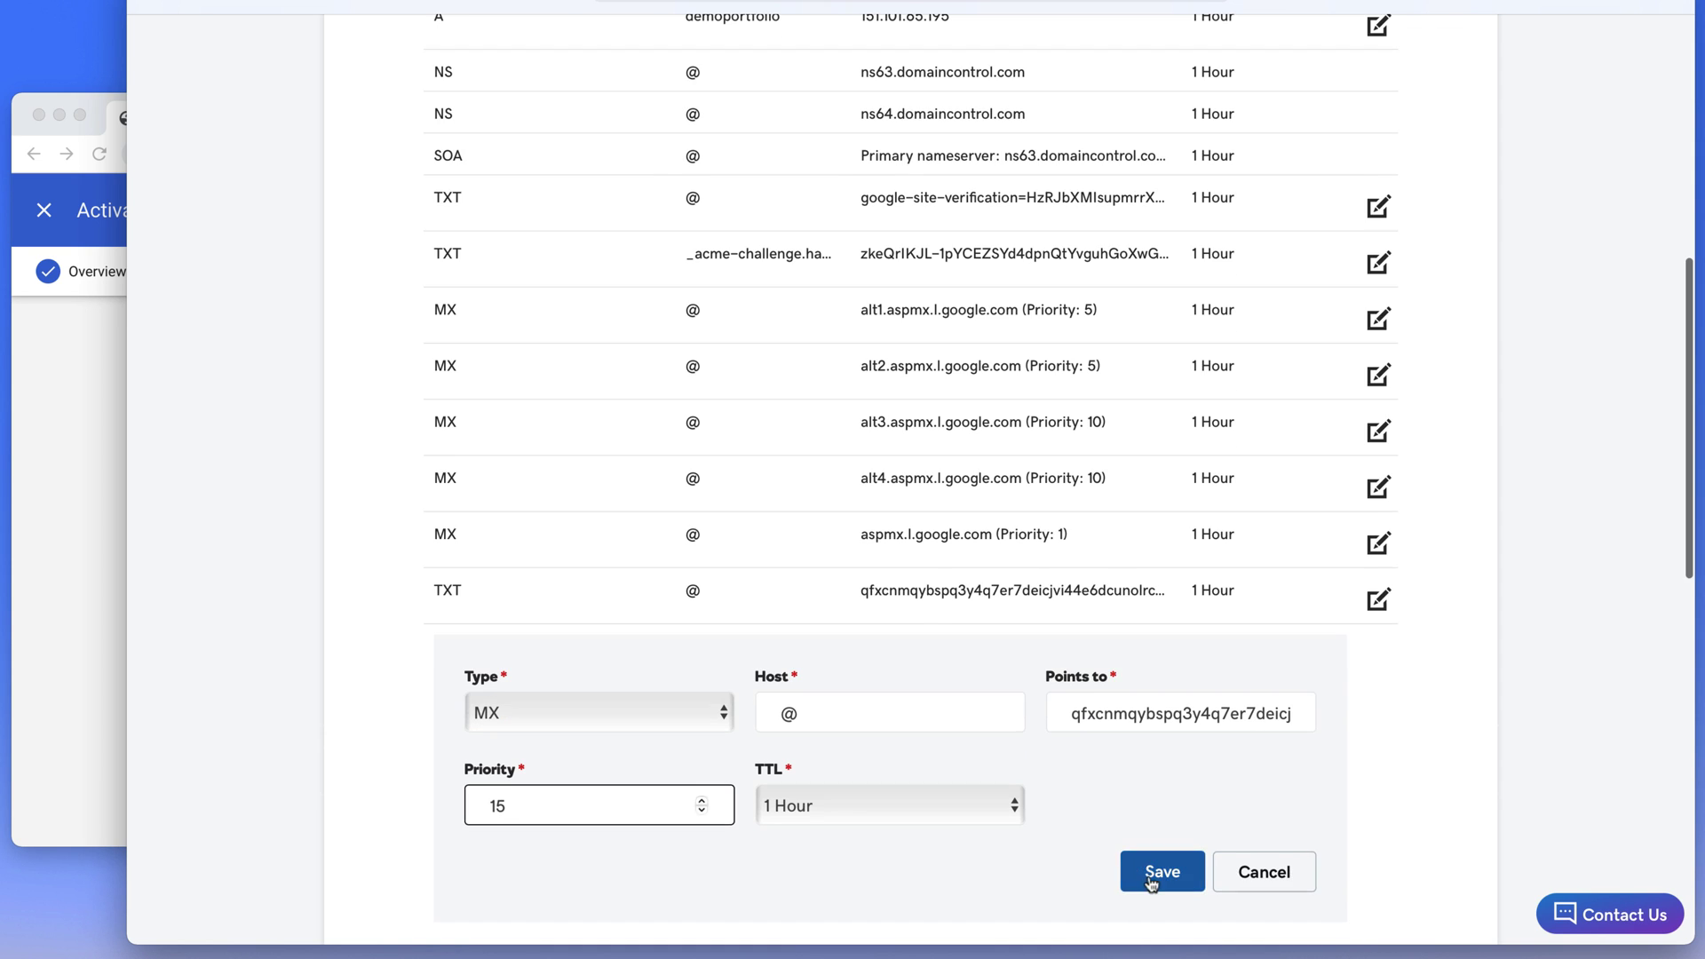
{"action": "left_click", "coordinate": [1150, 882]}
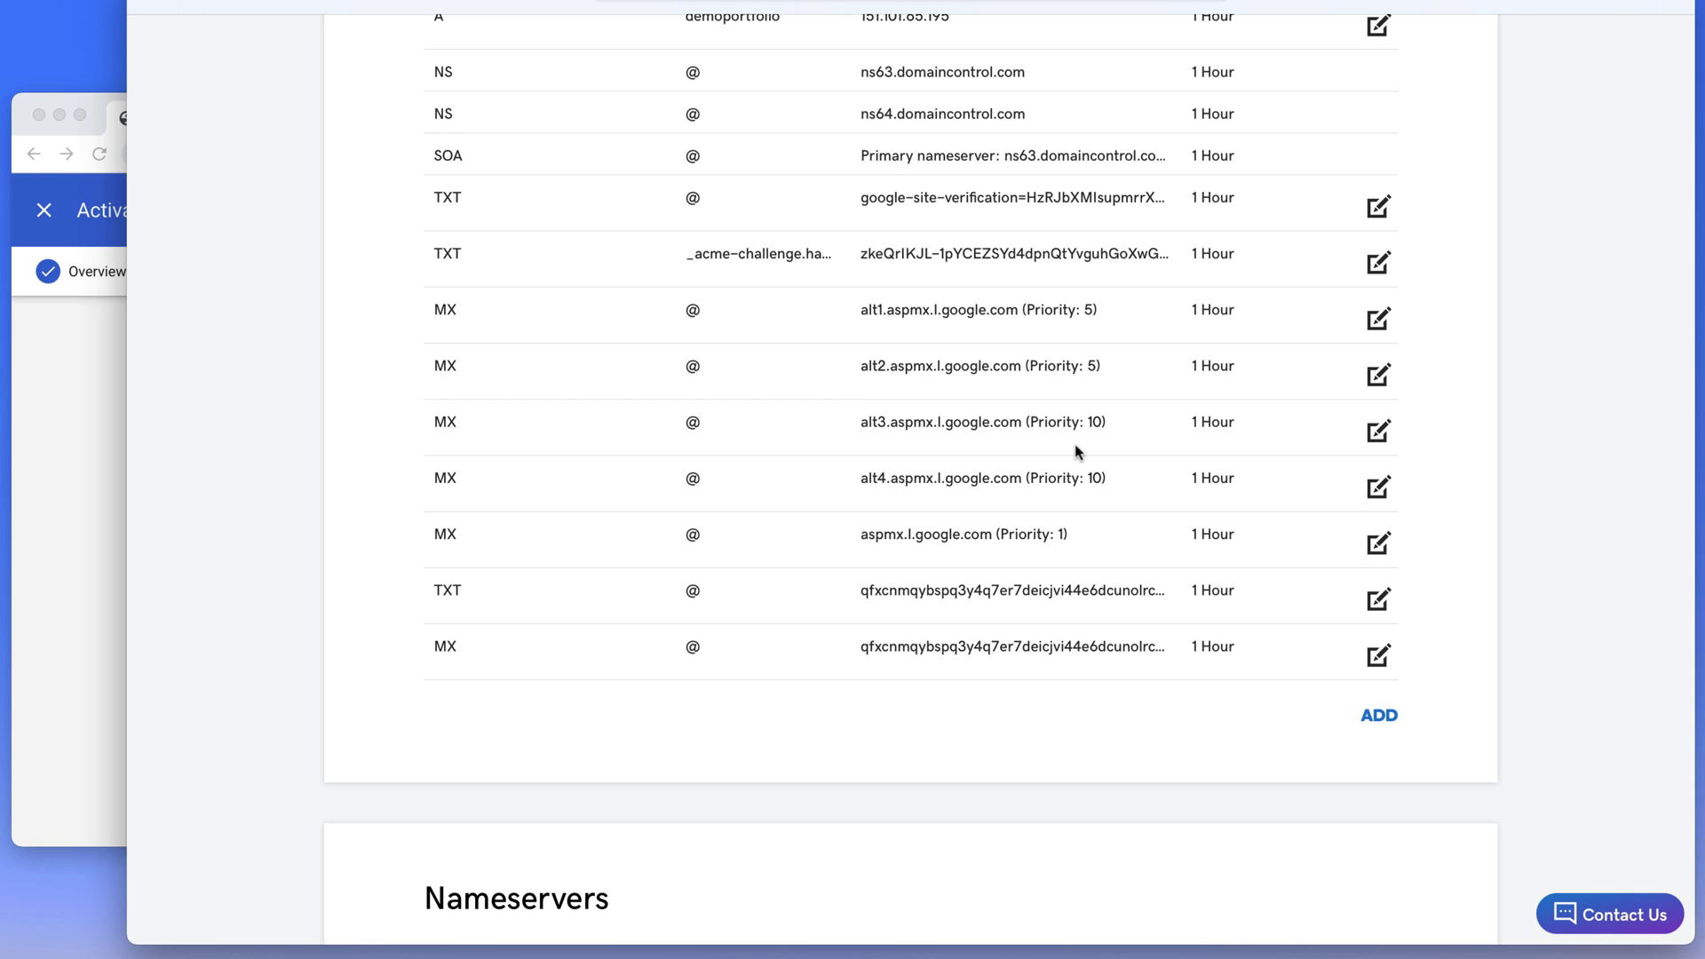
Activate Gmail for haydn.co and let the MX record check complete
{"action": "left_click", "coordinate": [79, 514]}
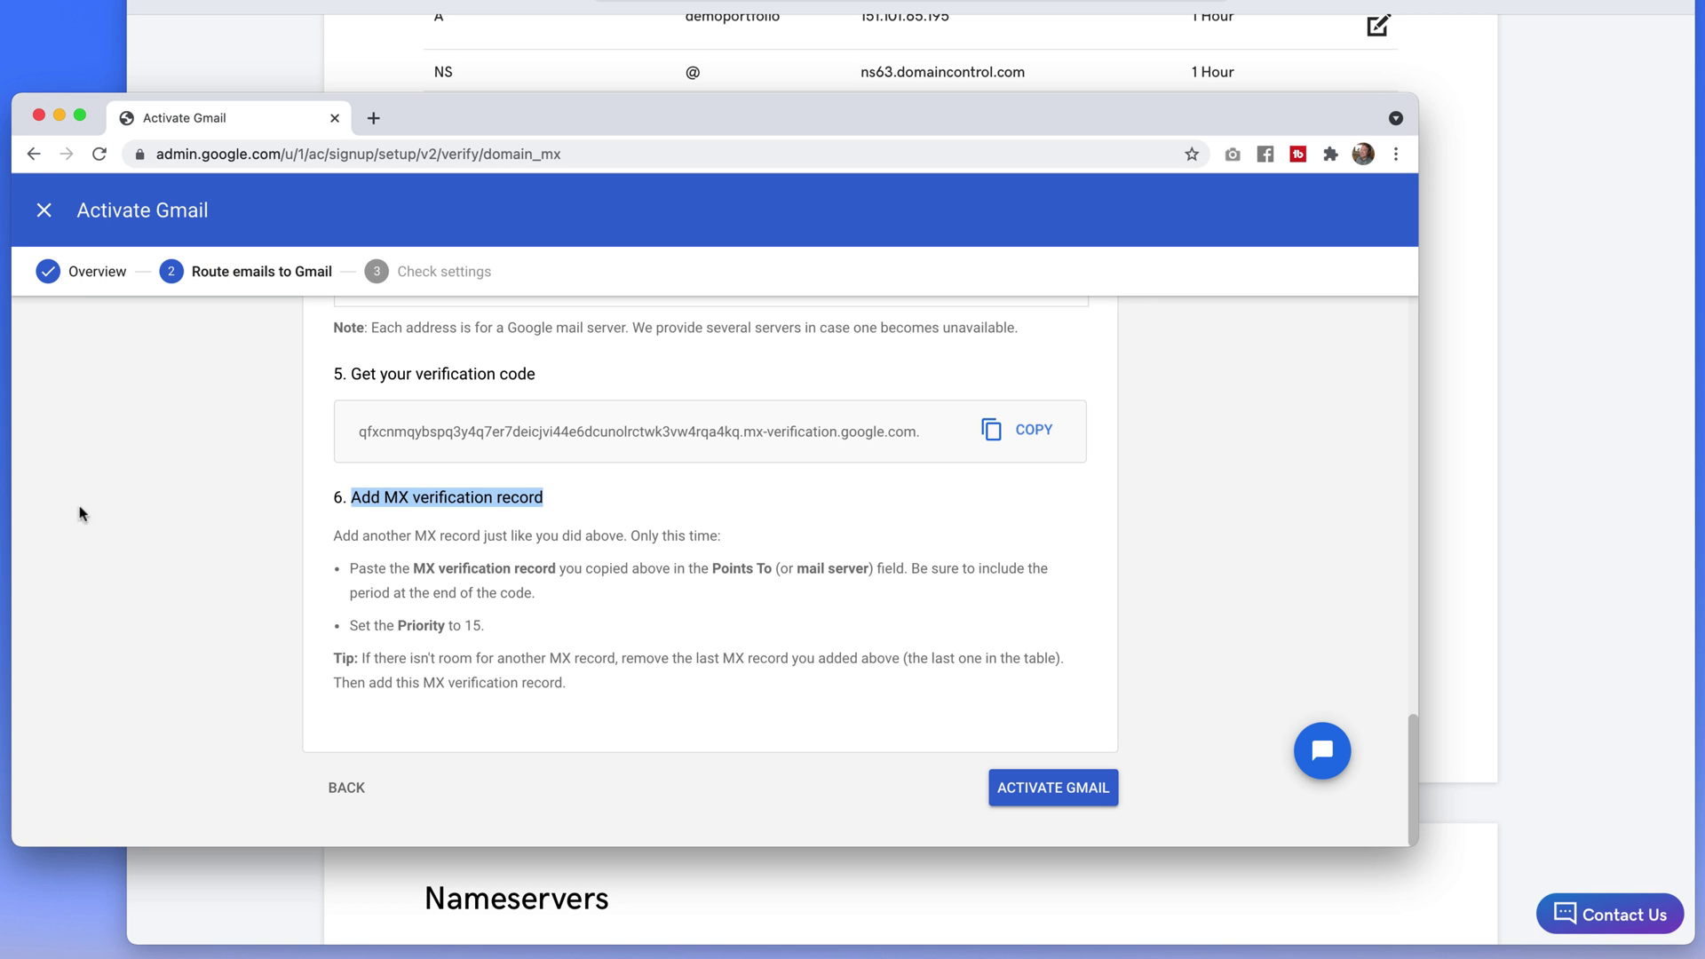
{"action": "left_click", "coordinate": [1040, 797]}
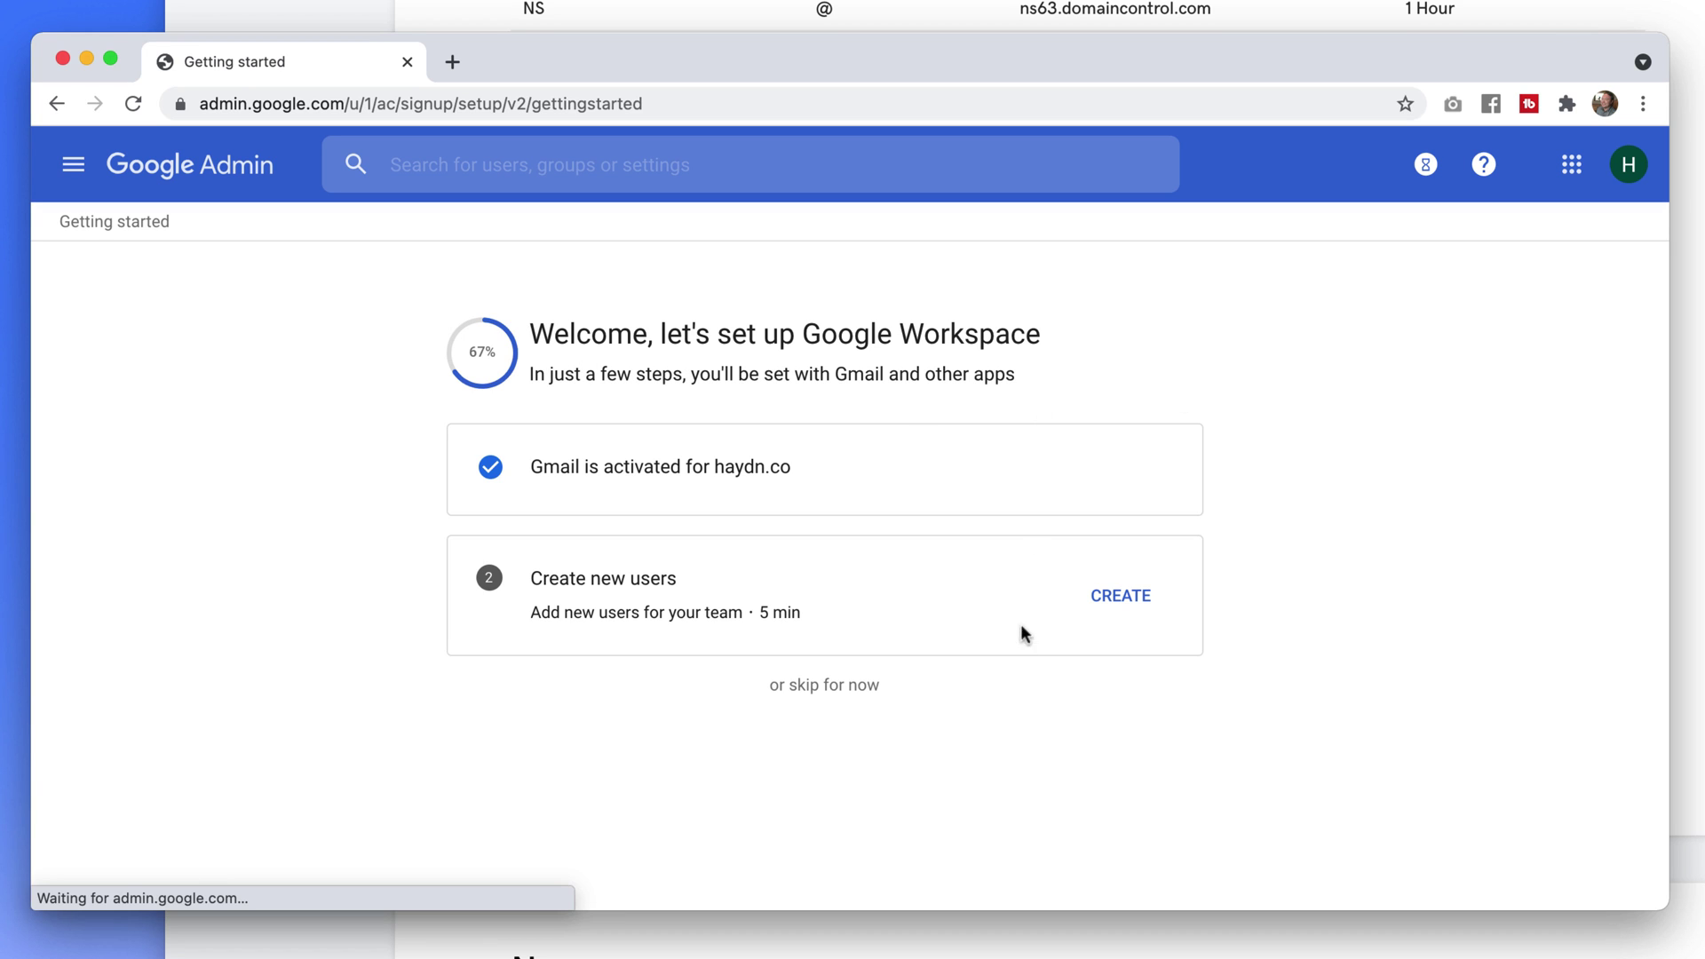
Skip creating new users and scroll through the all-set summary page
{"action": "left_click_drag", "start_coordinate": [550, 337], "coordinate": [1044, 338]}
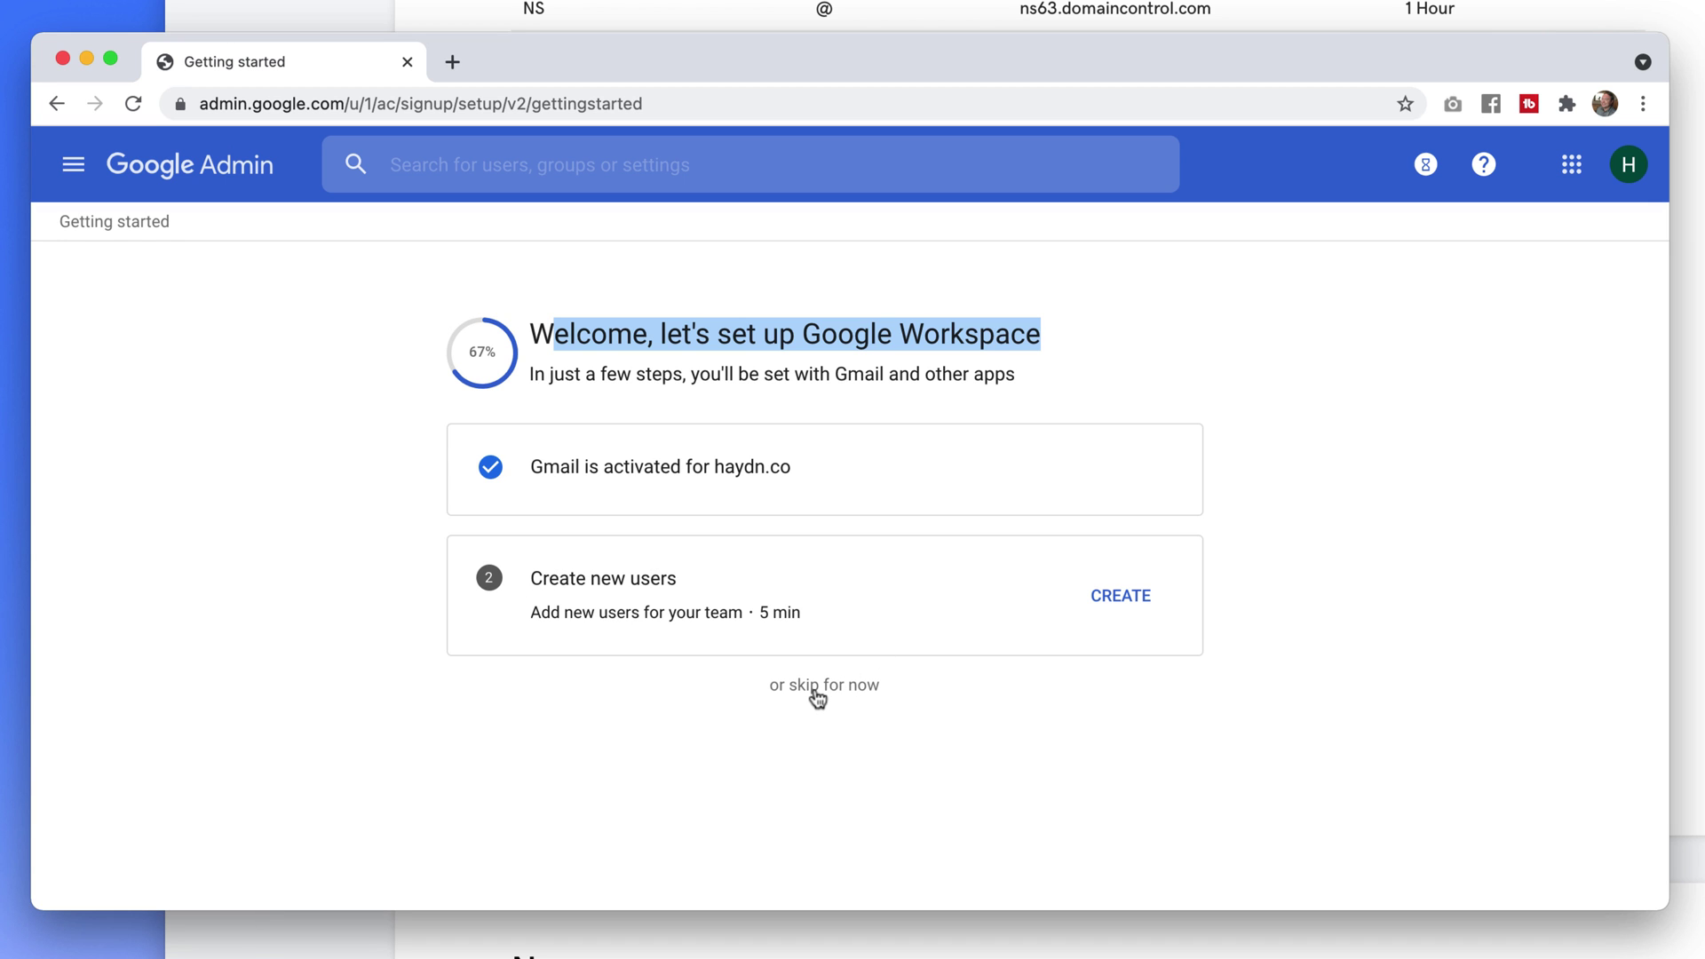
{"action": "left_click", "coordinate": [815, 686]}
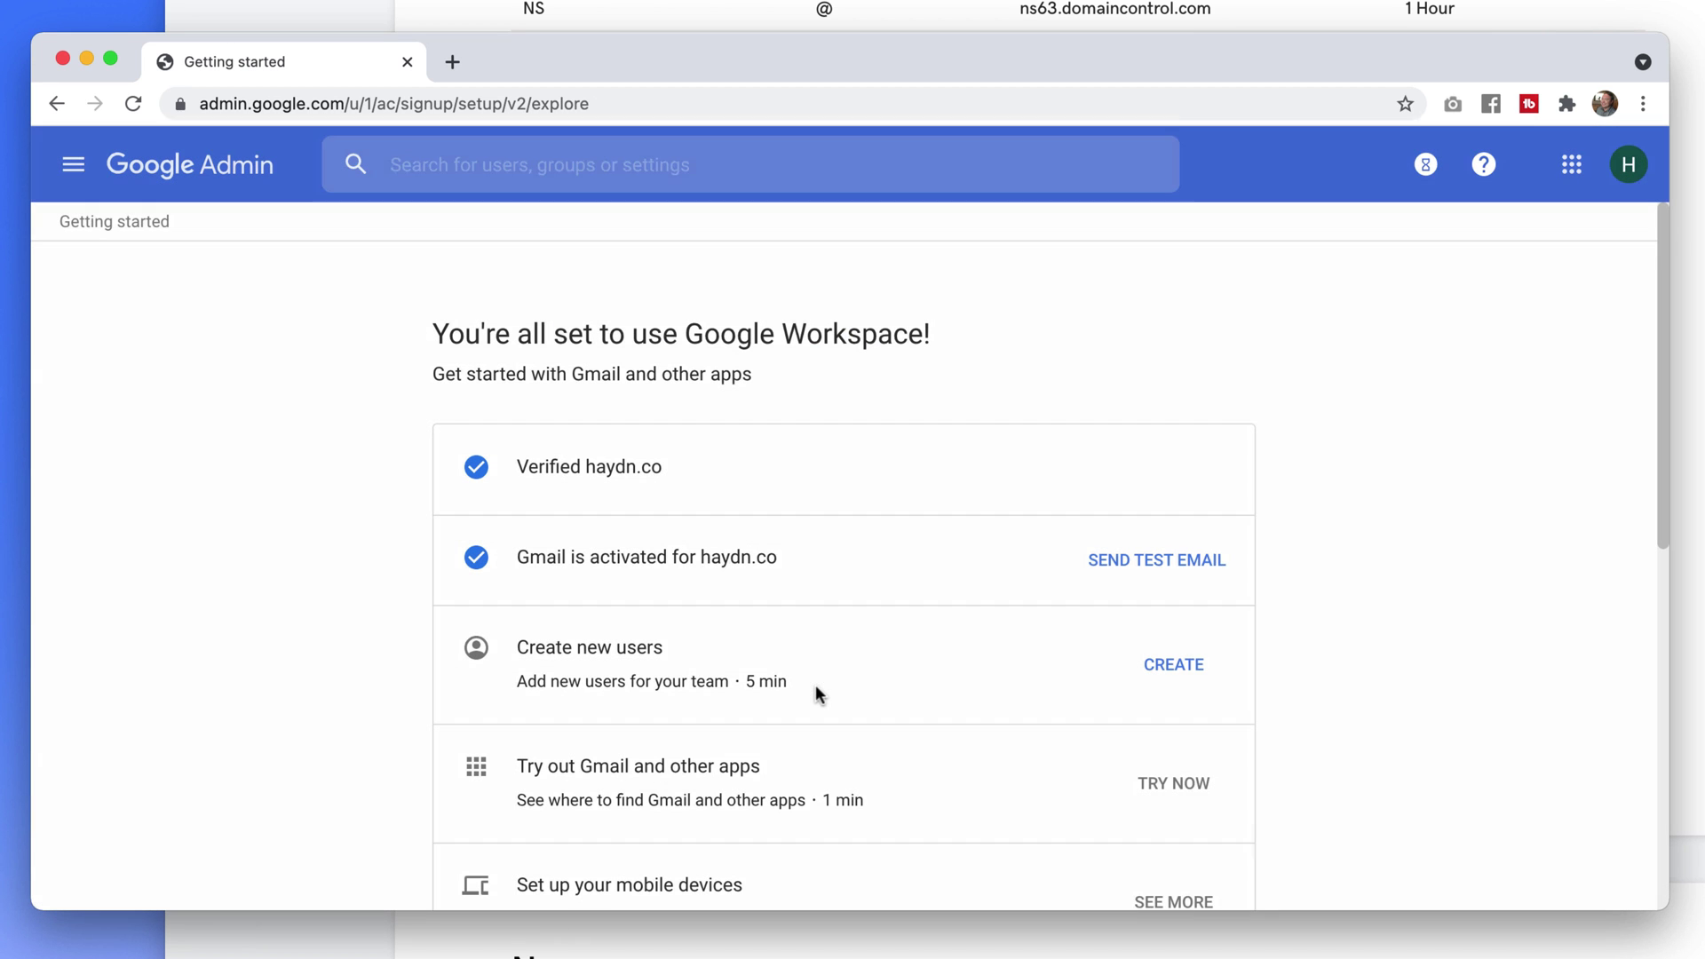
{"action": "scroll", "coordinate": [626, 573], "scroll_direction": "down", "scroll_amount": 3}
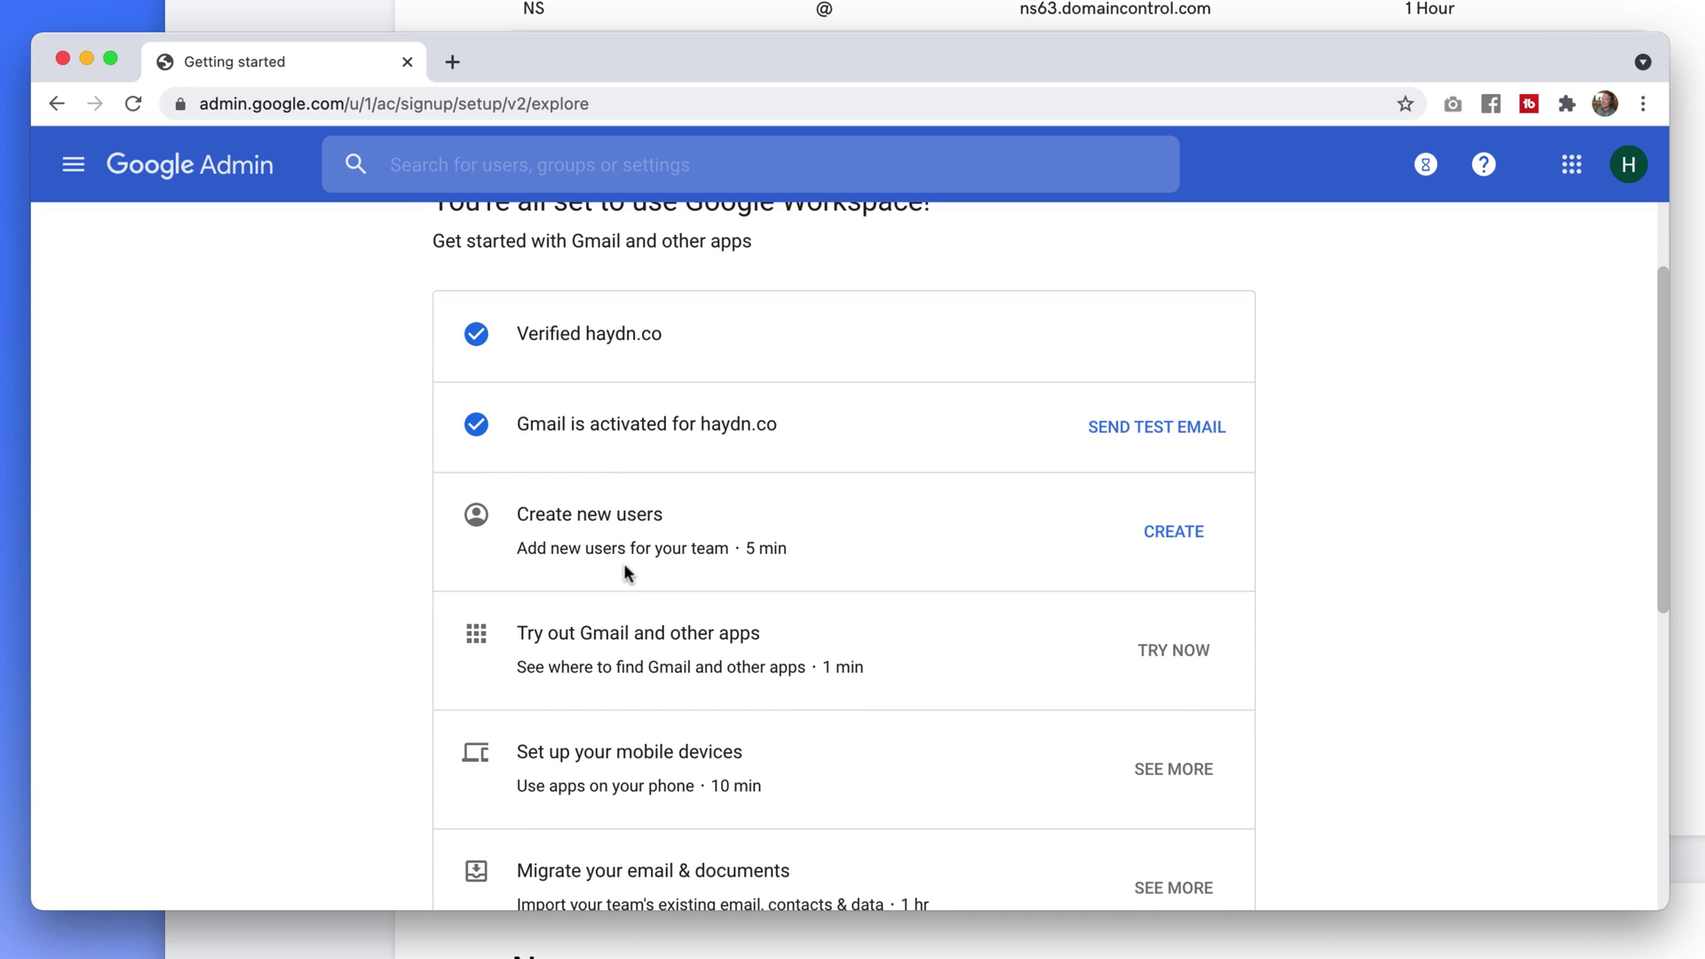
Sign in to Gmail in a new tab with the haydn.co account and its password, then accept the terms
{"action": "key", "text": "super+t"}
{"action": "type", "text": "g"}
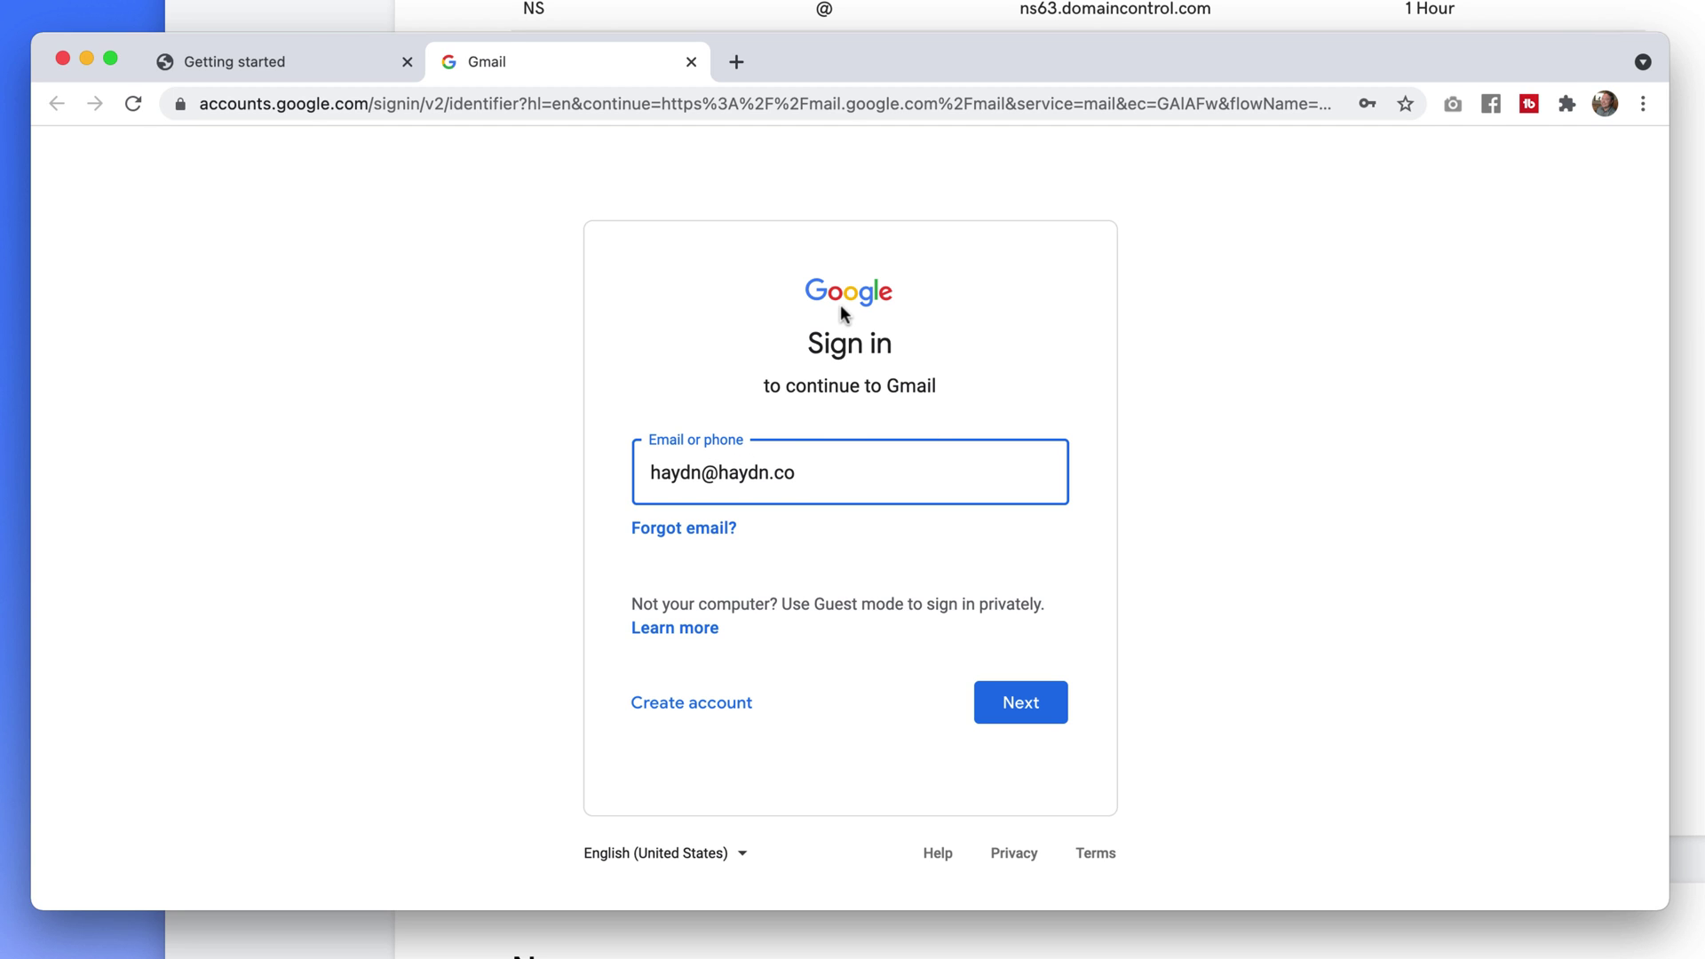
{"action": "left_click", "coordinate": [1018, 709]}
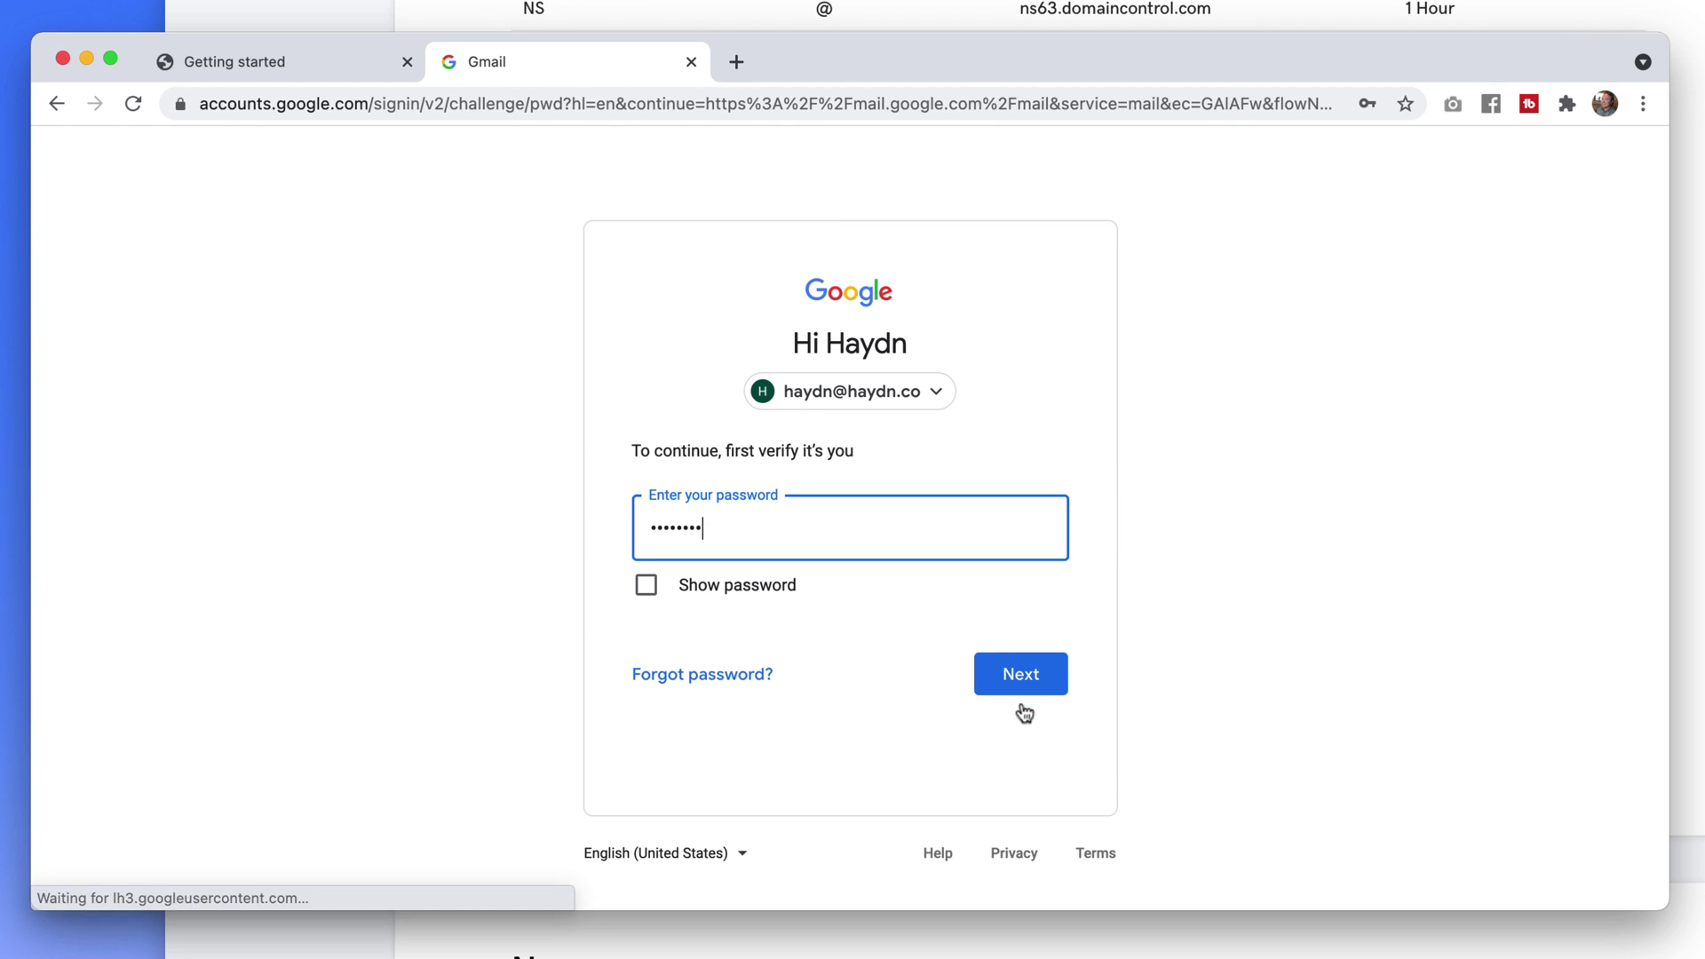
{"action": "left_click", "coordinate": [1020, 677]}
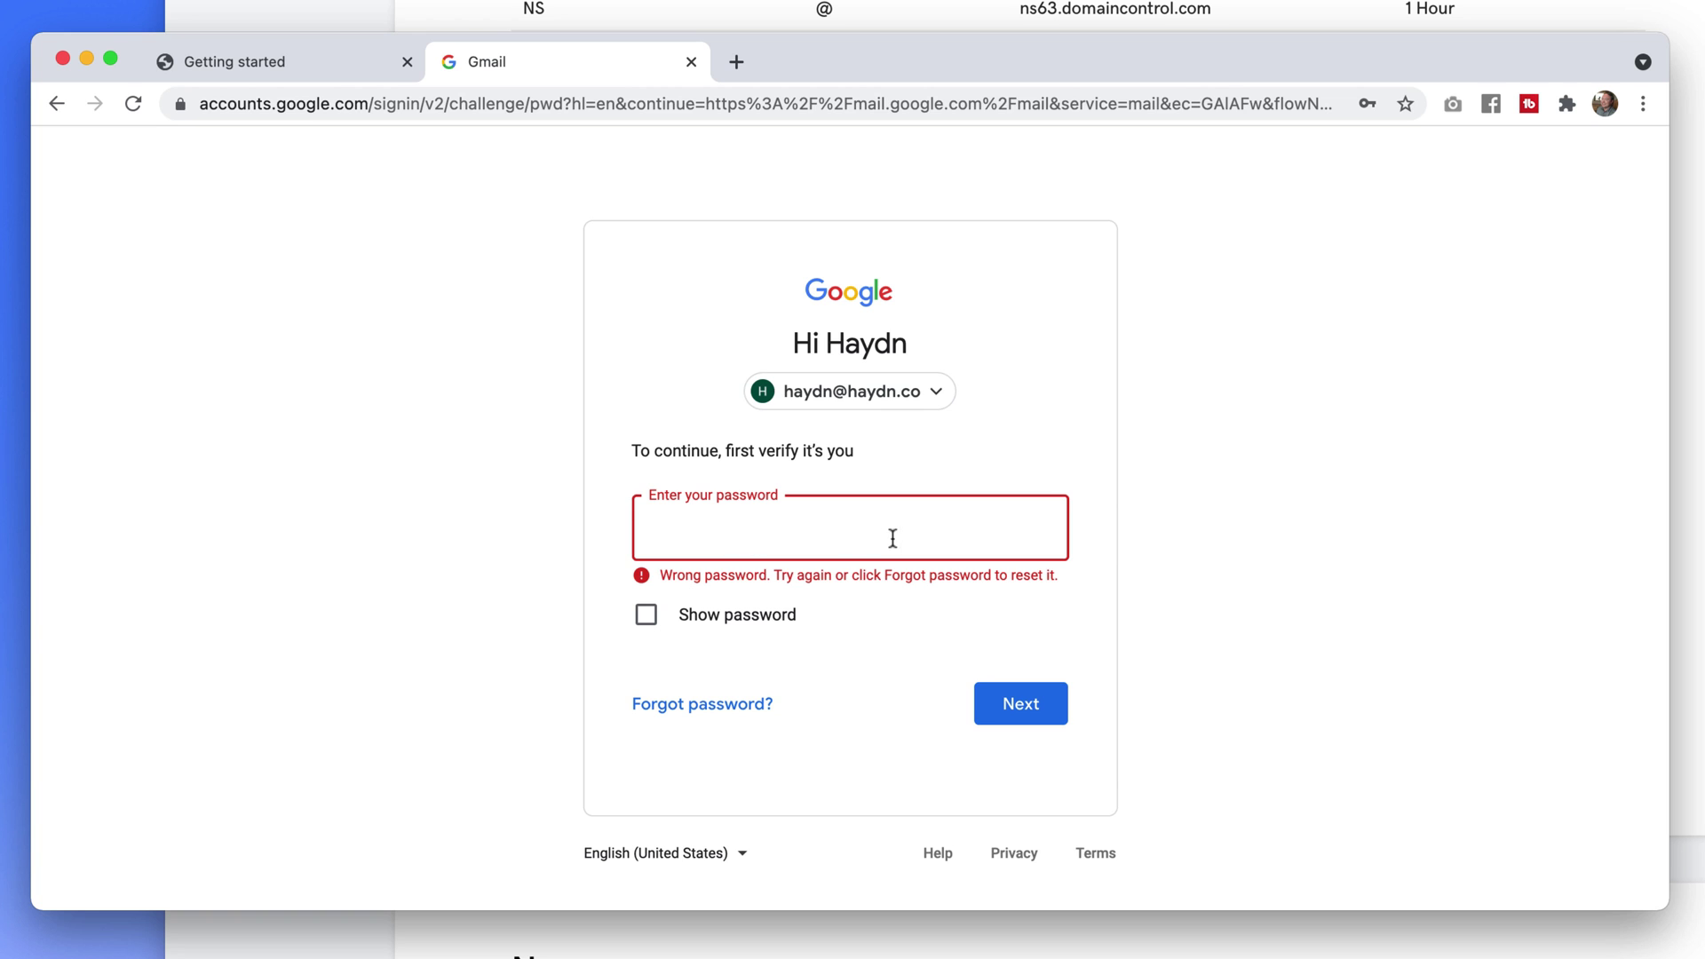
{"action": "key", "text": "super+v"}
{"action": "key", "text": "Return"}
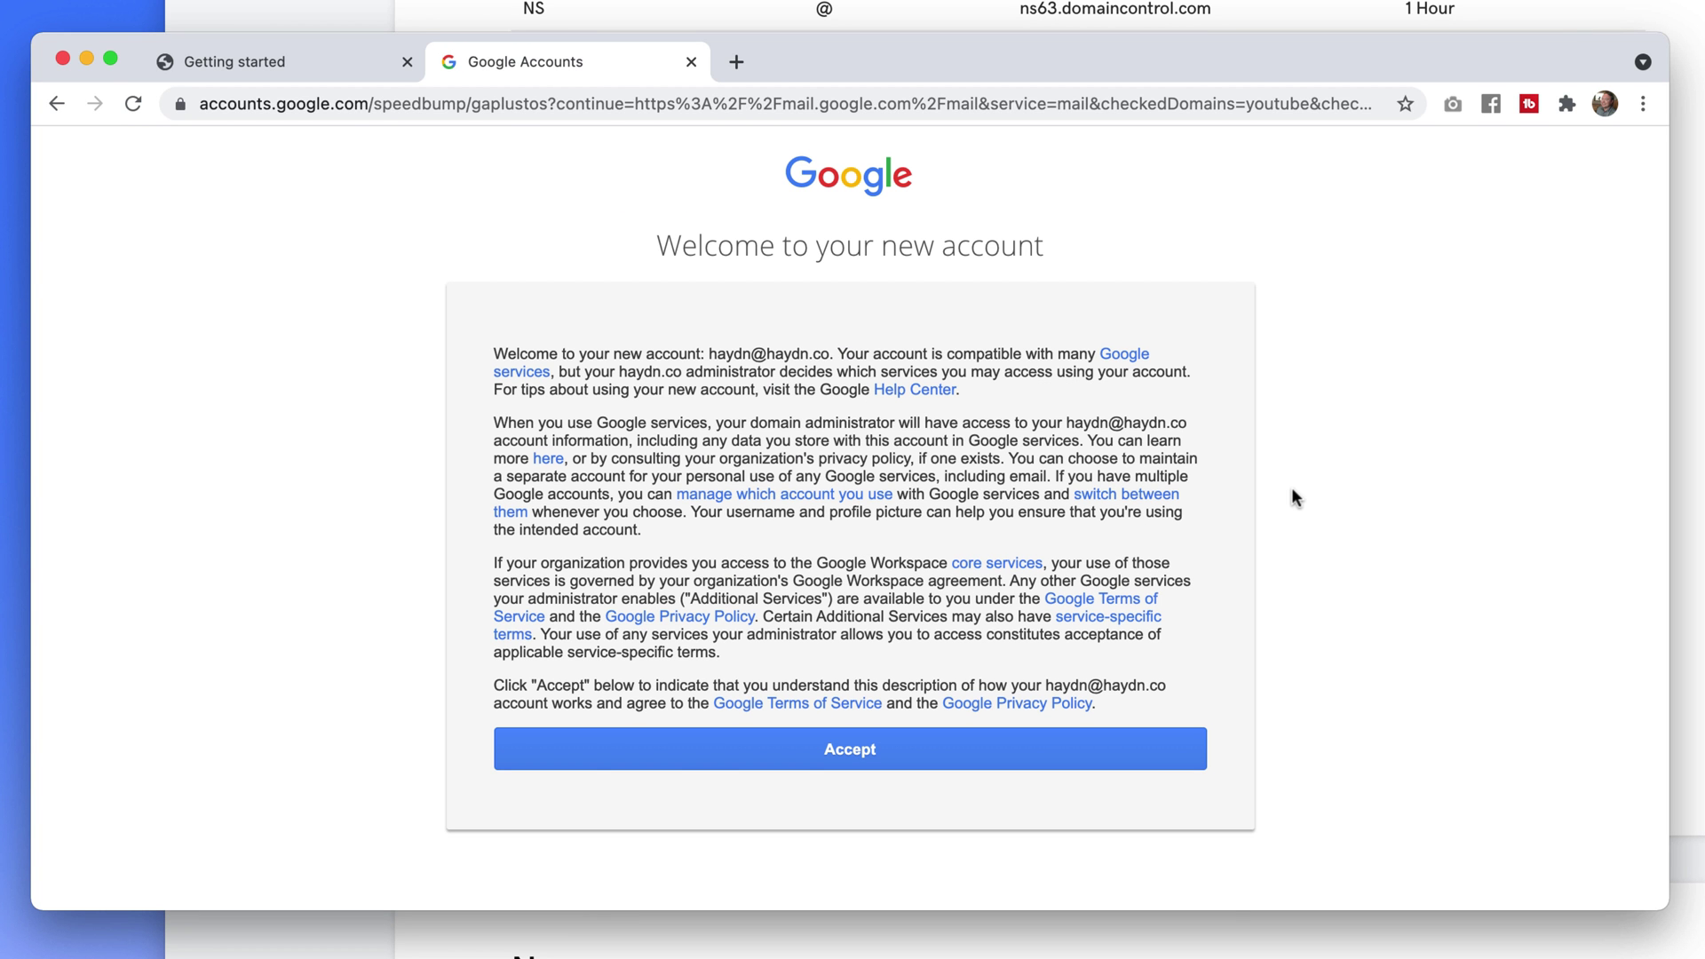
{"action": "left_click", "coordinate": [858, 753]}
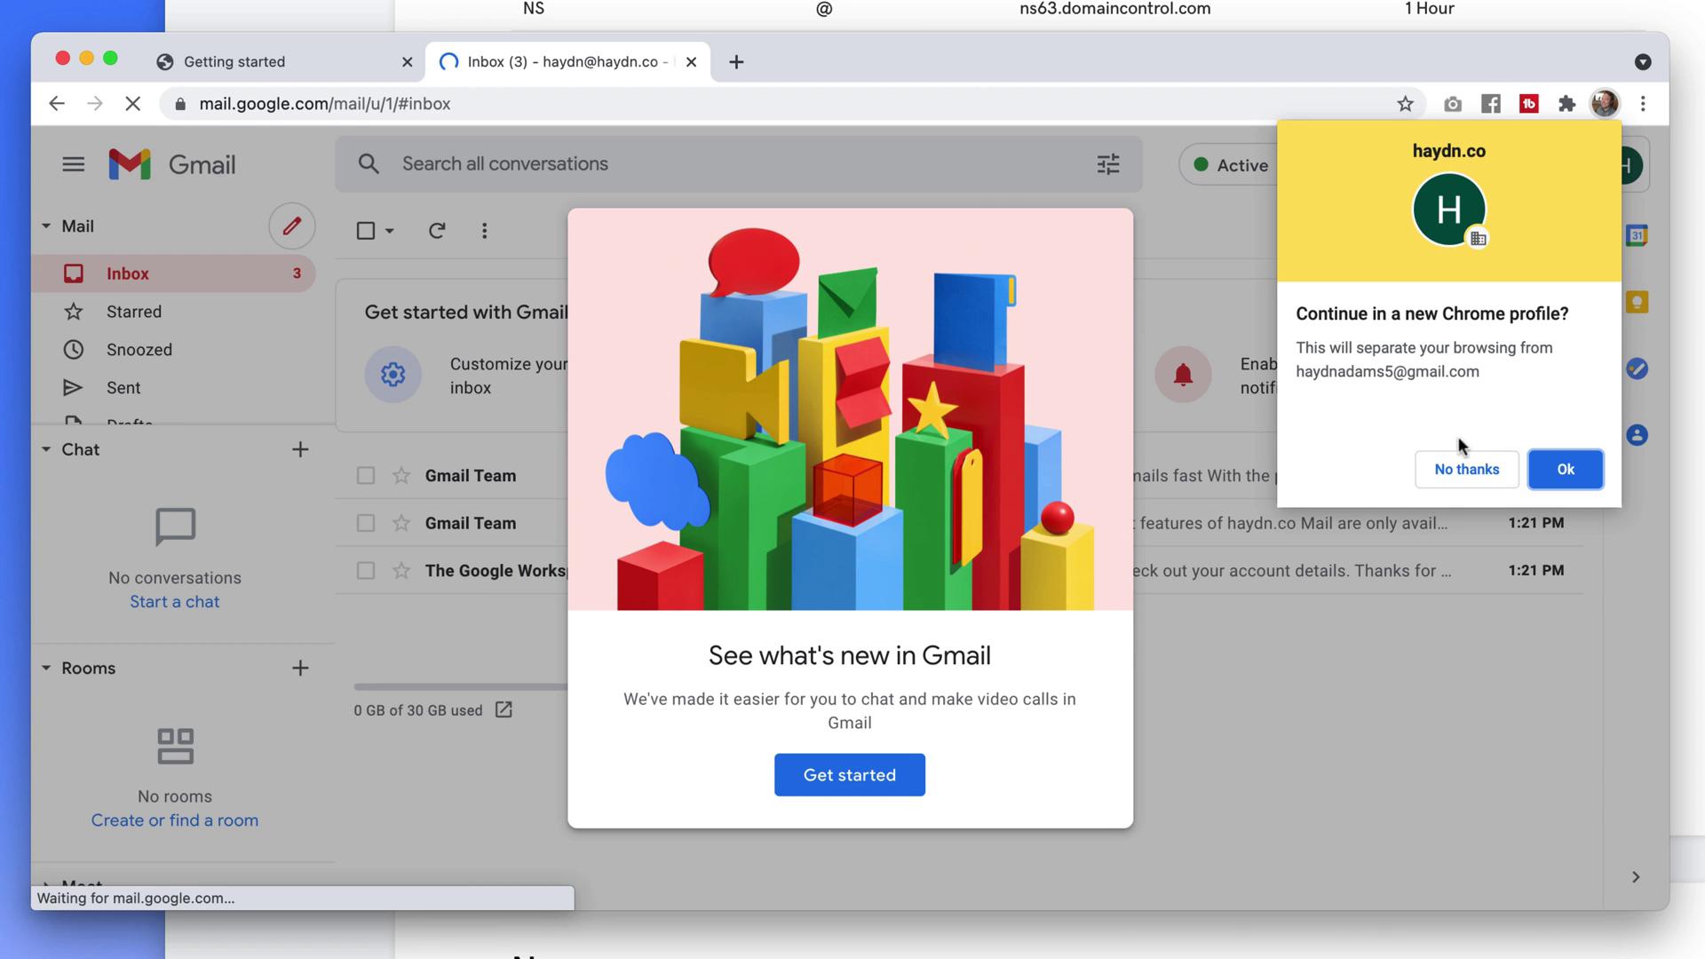
Decline the Chrome profile offer, dismiss What's new in Gmail, and close the Chat tour card
{"action": "left_click", "coordinate": [1456, 459]}
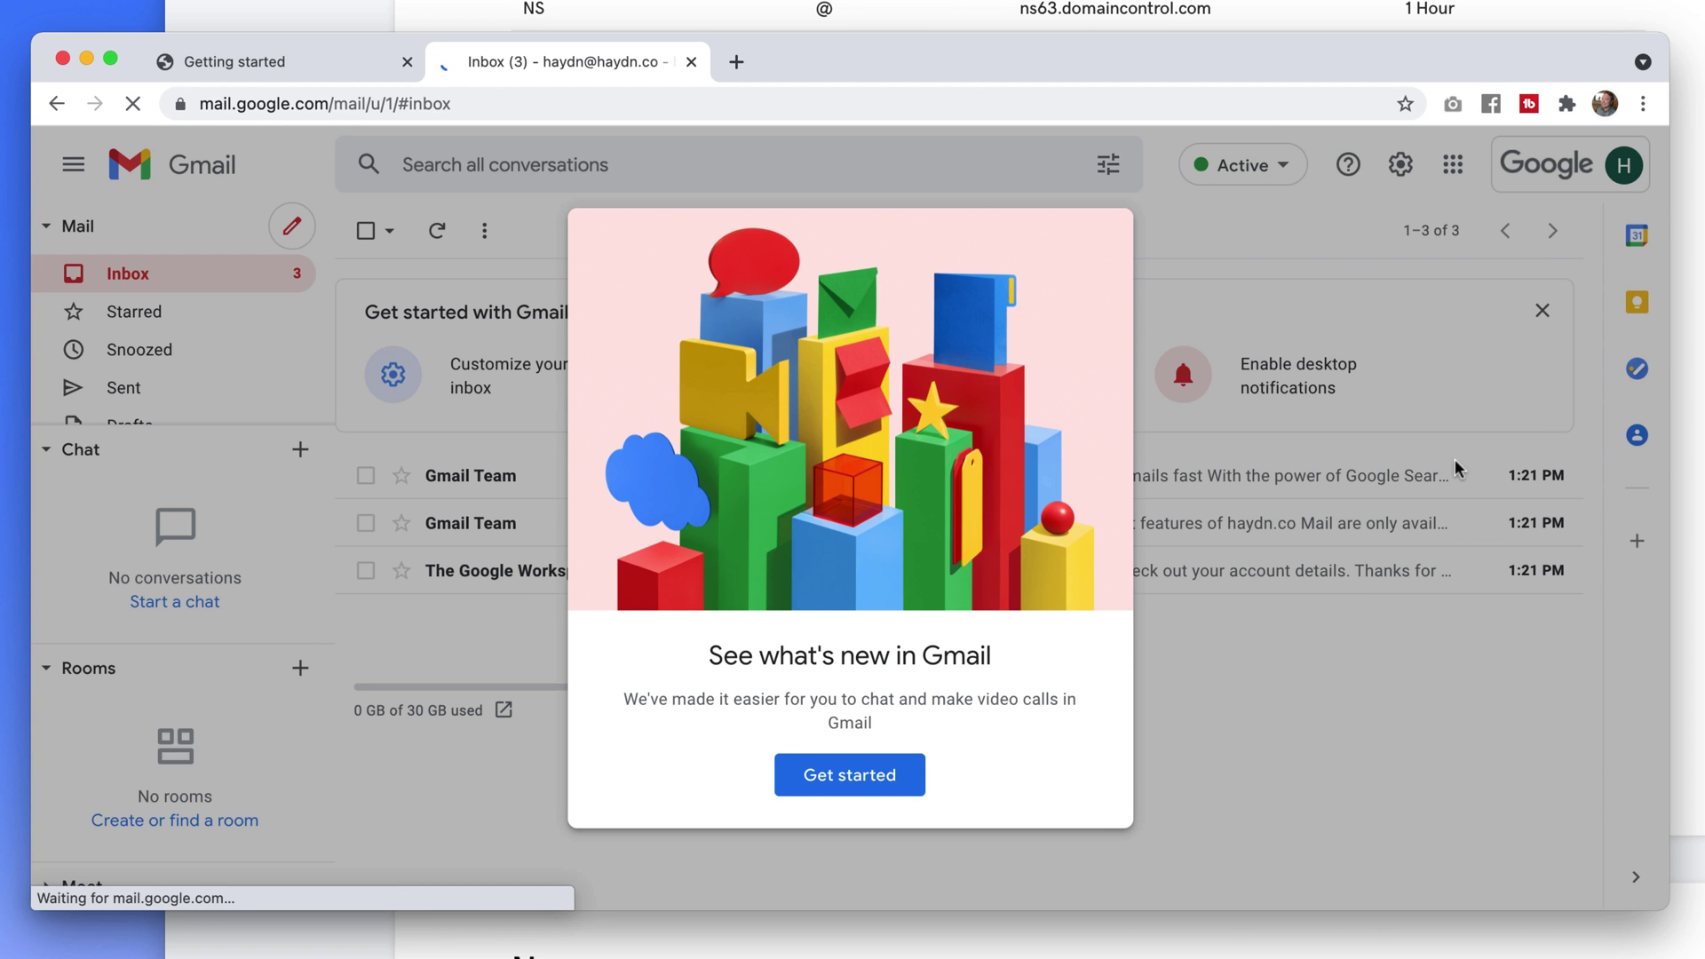
{"action": "left_click", "coordinate": [854, 775]}
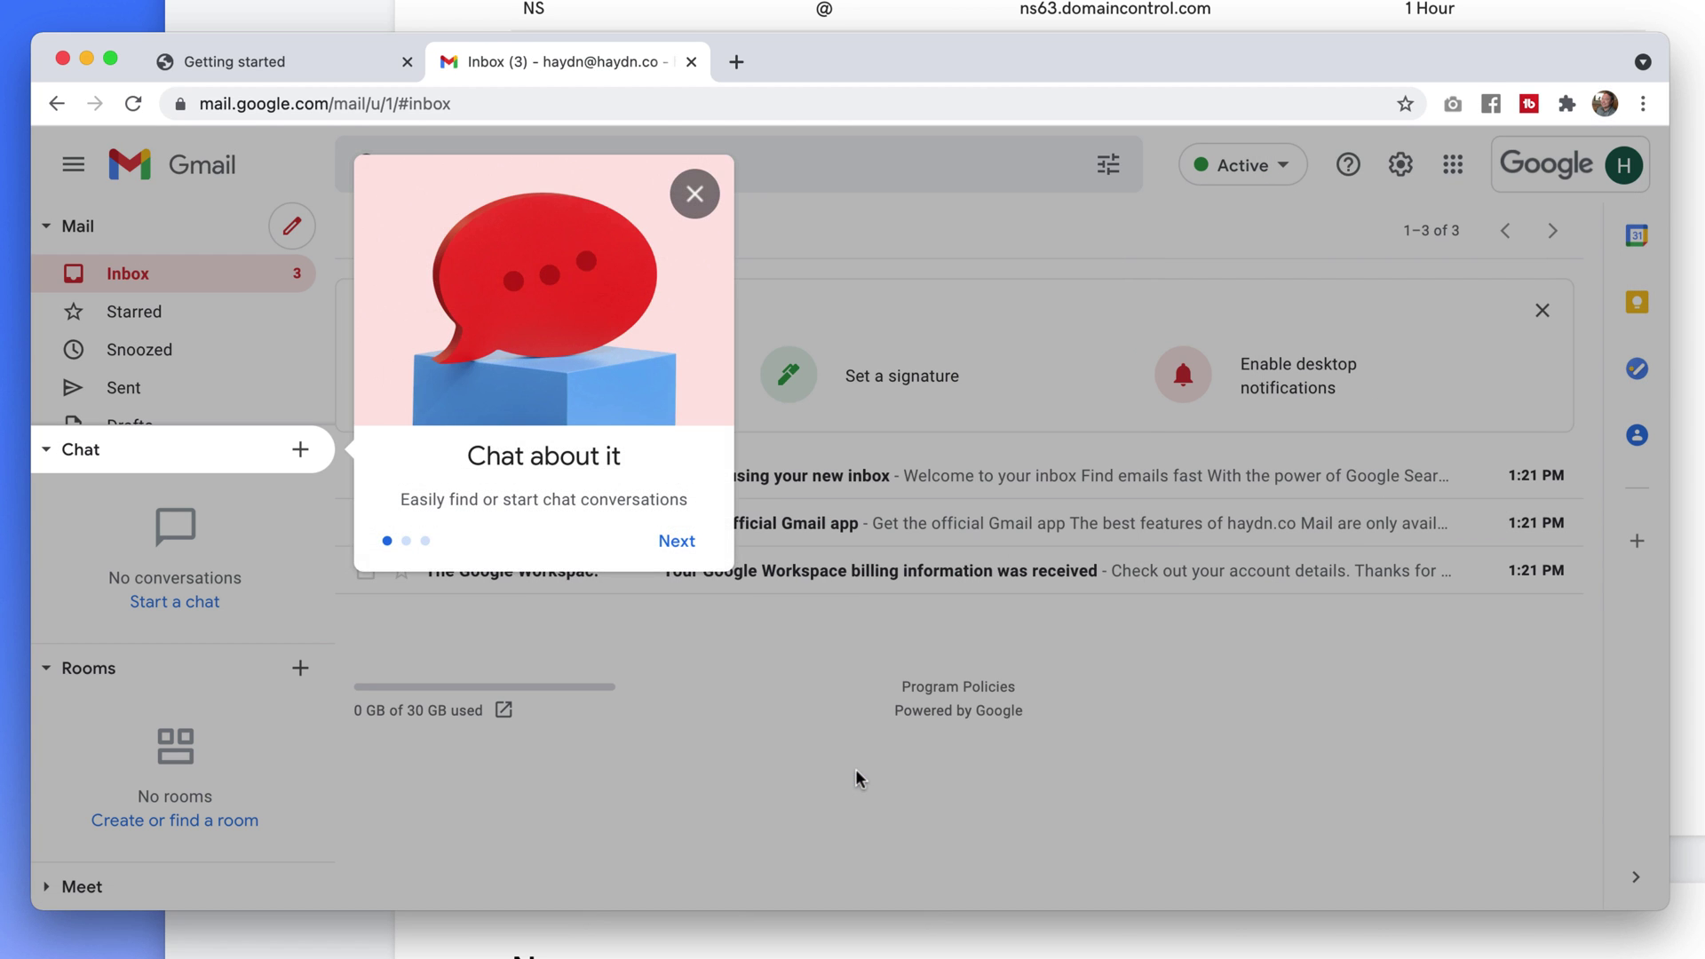
{"action": "left_click", "coordinate": [692, 195]}
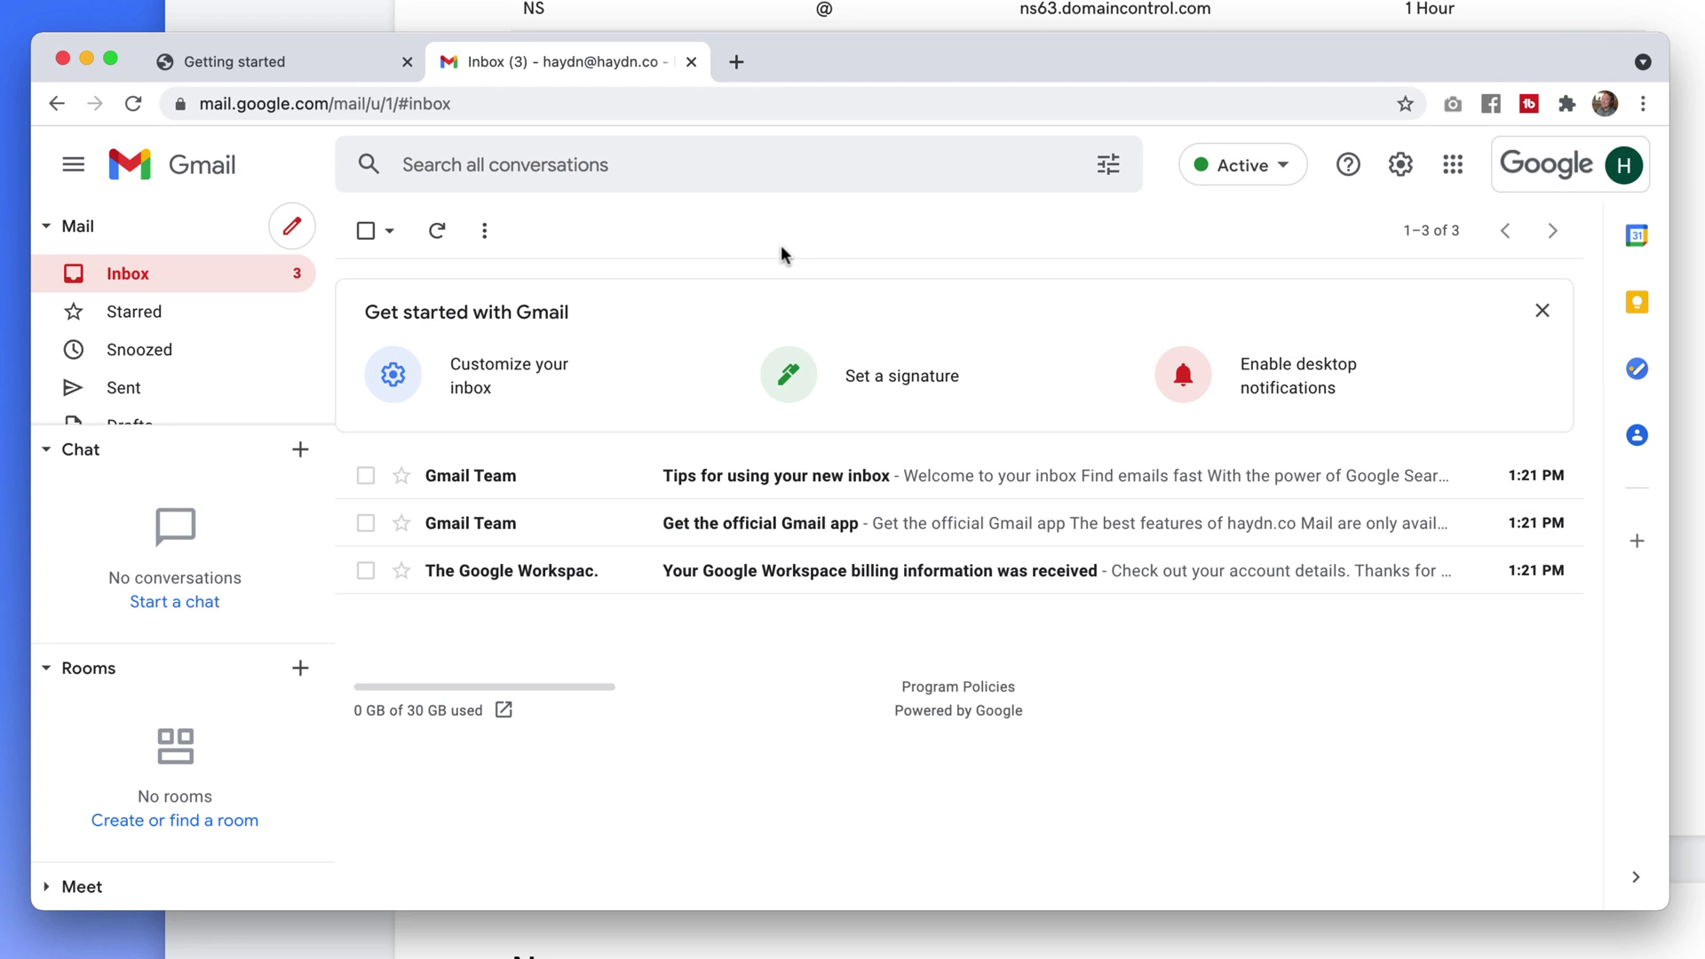